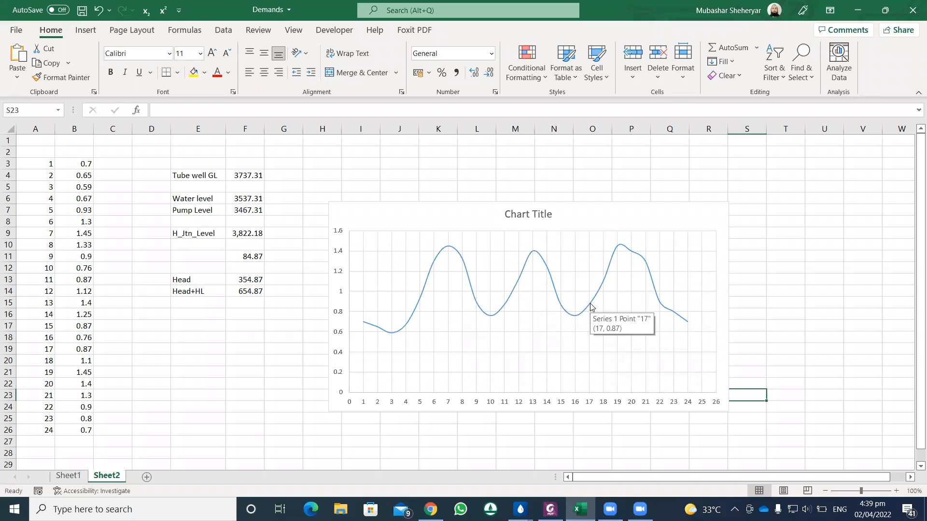
Step: Switch to the Controls window of WaterGEMS
left_click(610, 509)
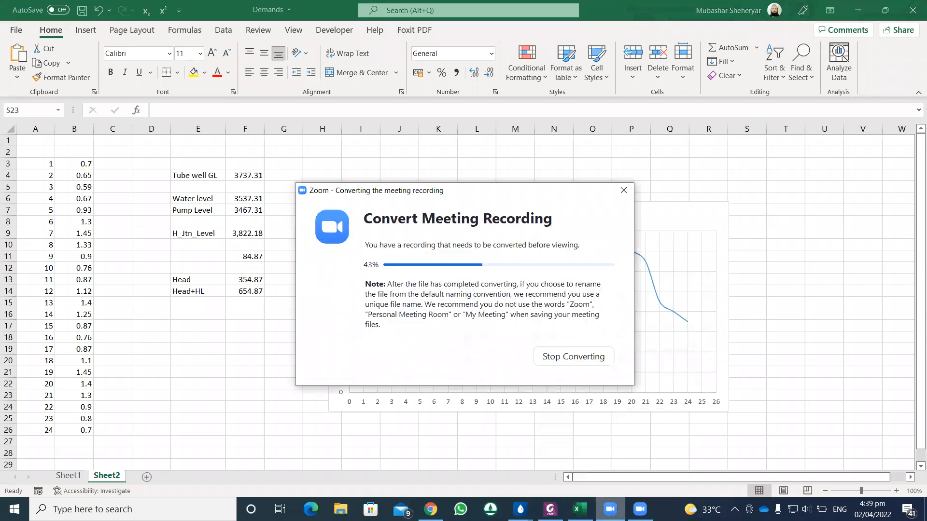
mouse_move(579, 510)
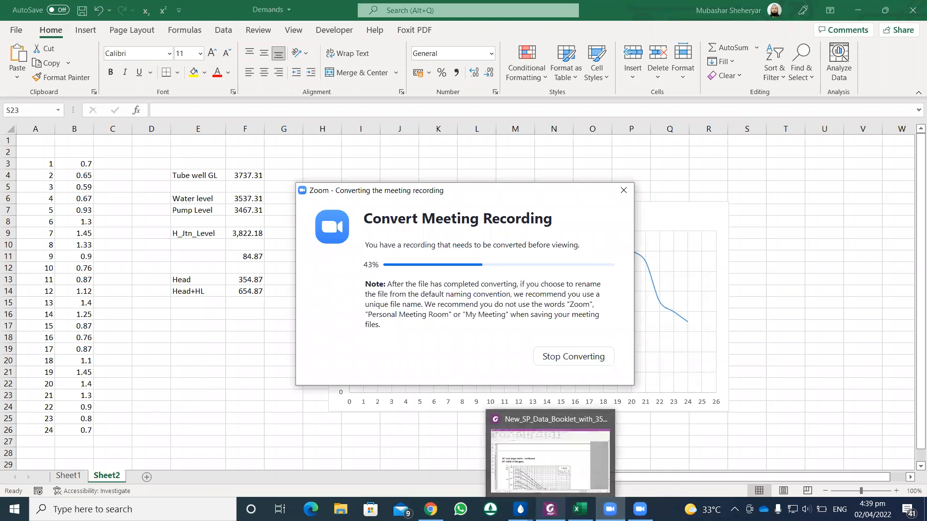
mouse_move(520, 509)
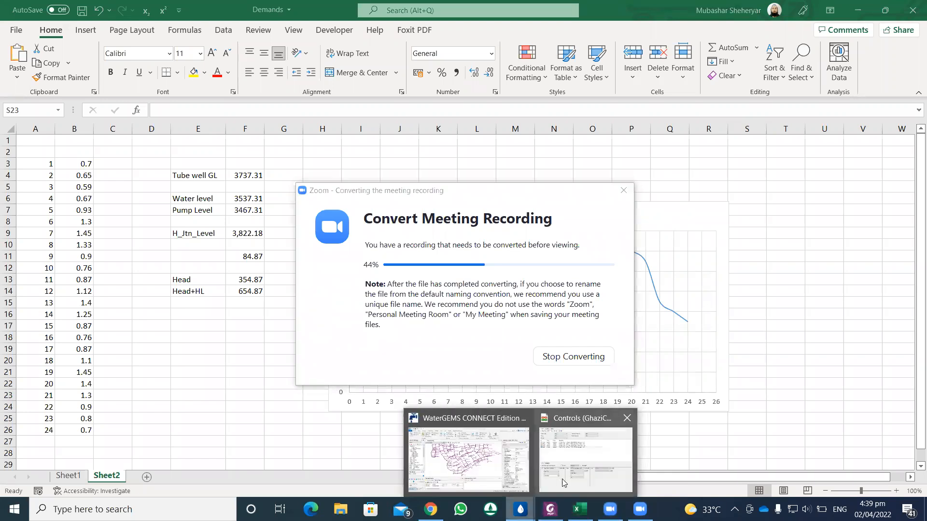
left_click(526, 478)
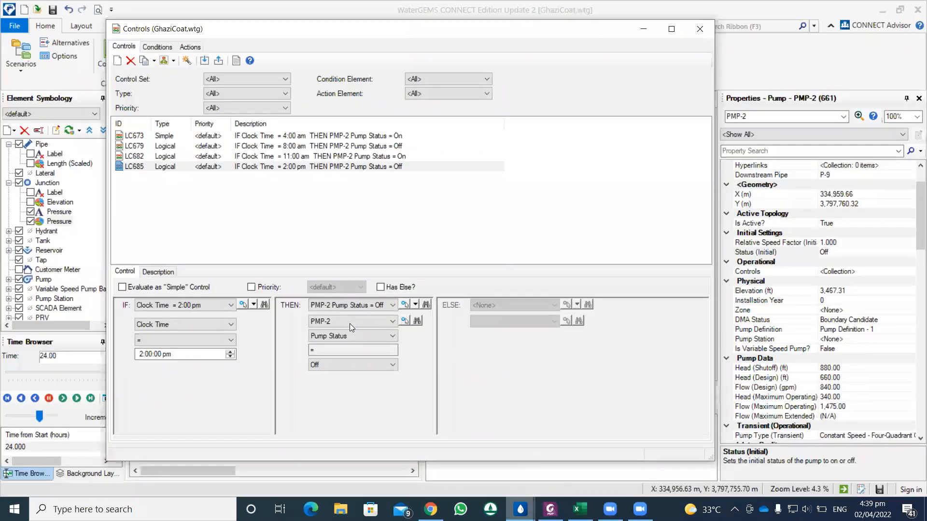
Step: Add a new logical control whose IF condition uses Clock Time with the equals operator
left_click(117, 60)
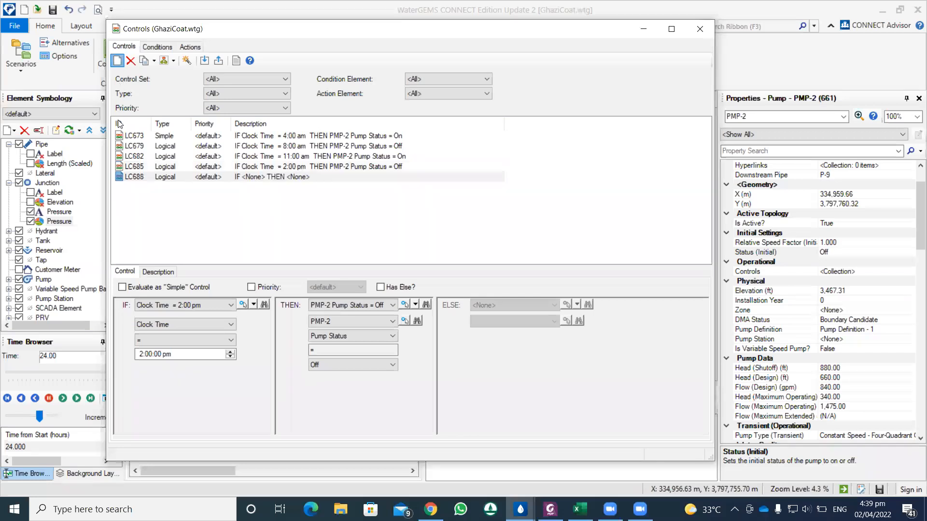
left_click(184, 304)
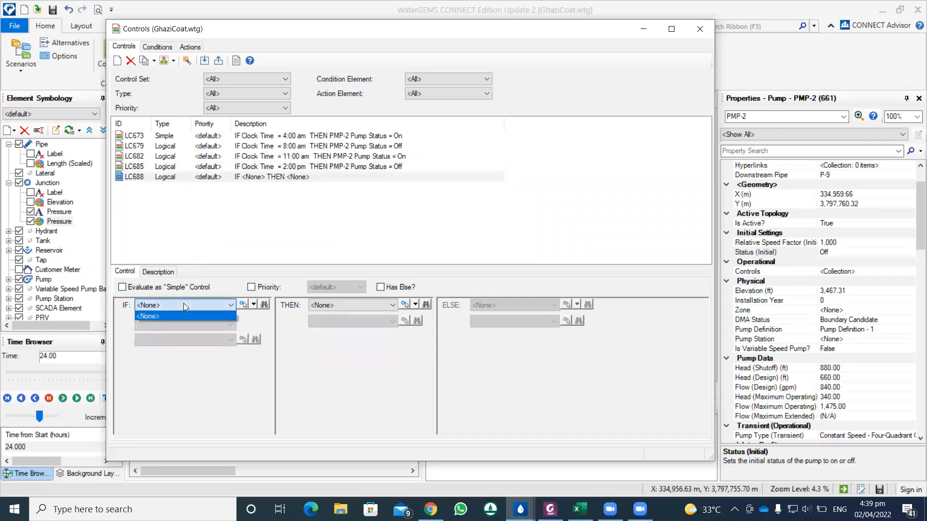
left_click(244, 306)
left_click(243, 306)
left_click(225, 325)
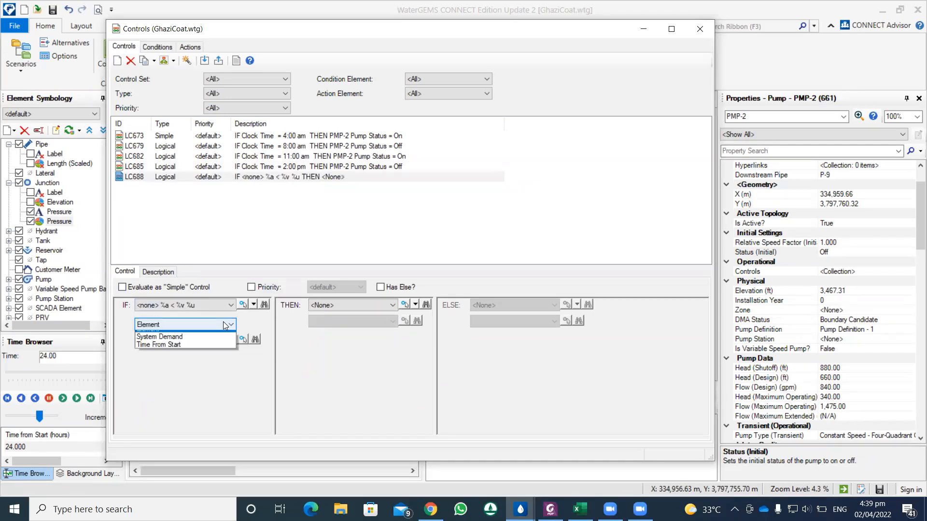
left_click(190, 340)
left_click(203, 343)
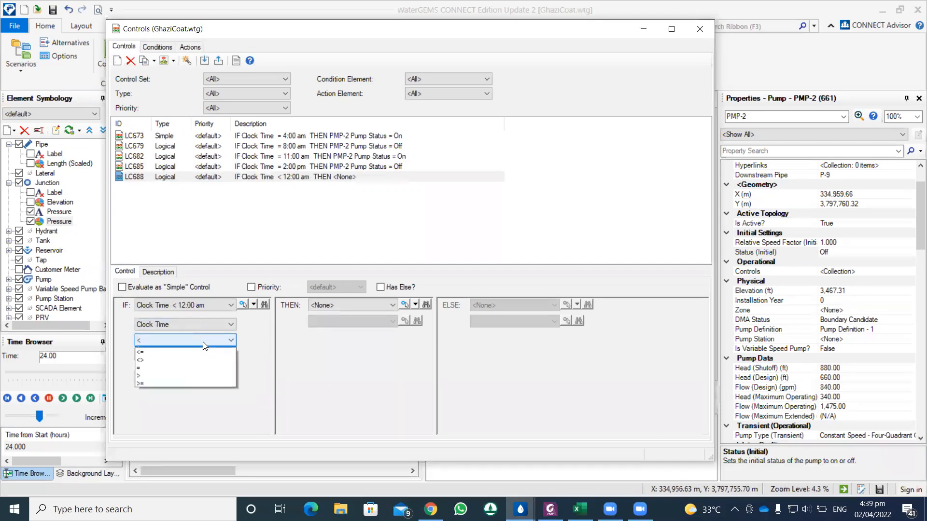
left_click(150, 371)
left_click(178, 322)
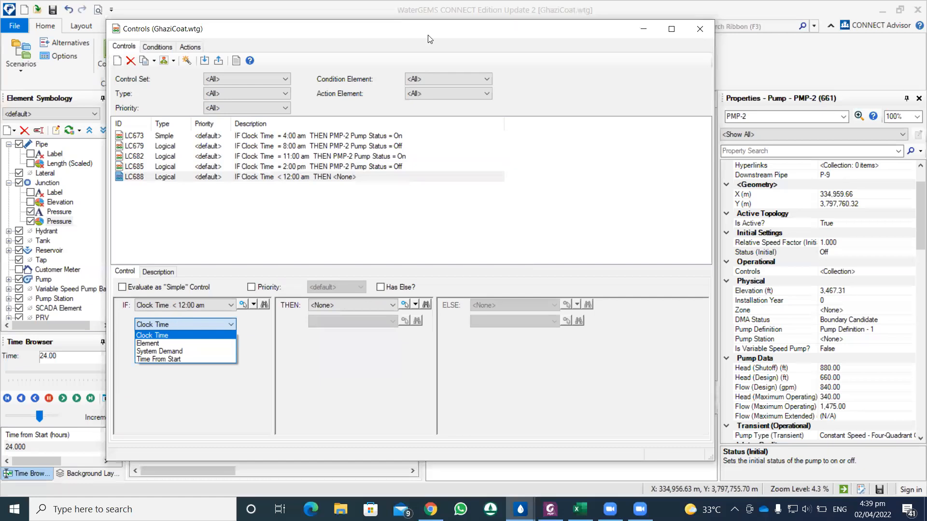
left_click(195, 325)
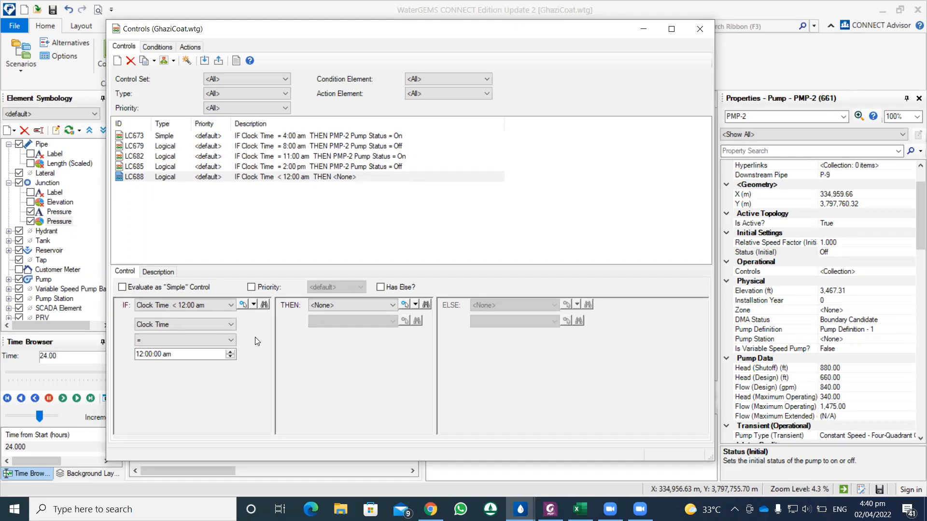
left_click(218, 324)
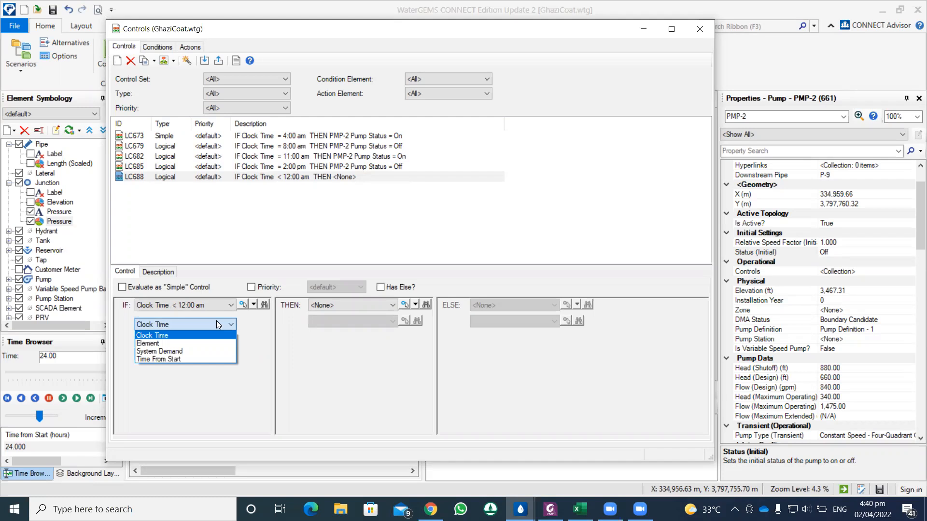
left_click(216, 324)
left_click(216, 324)
left_click(205, 326)
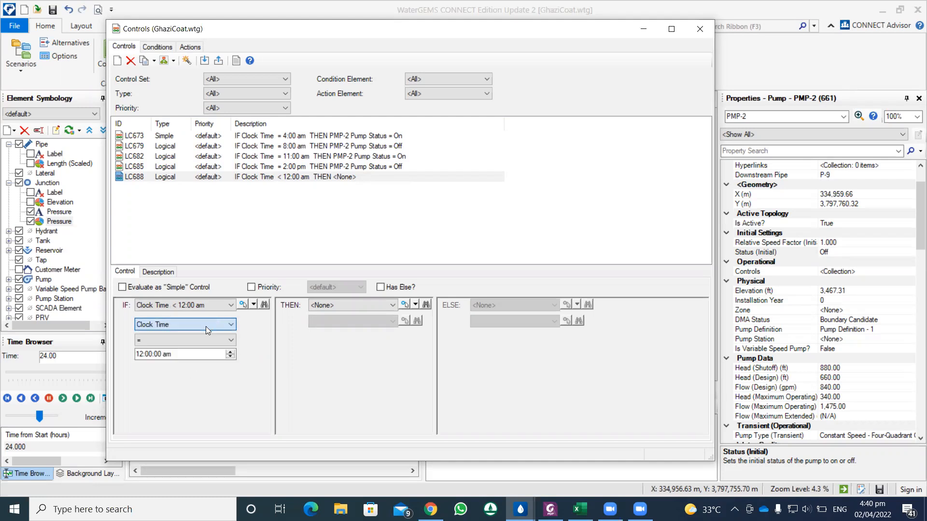
Step: Set the condition's clock time to 5:00 pm and its THEN action to PMP-2 Pump Status = On
left_click(229, 352)
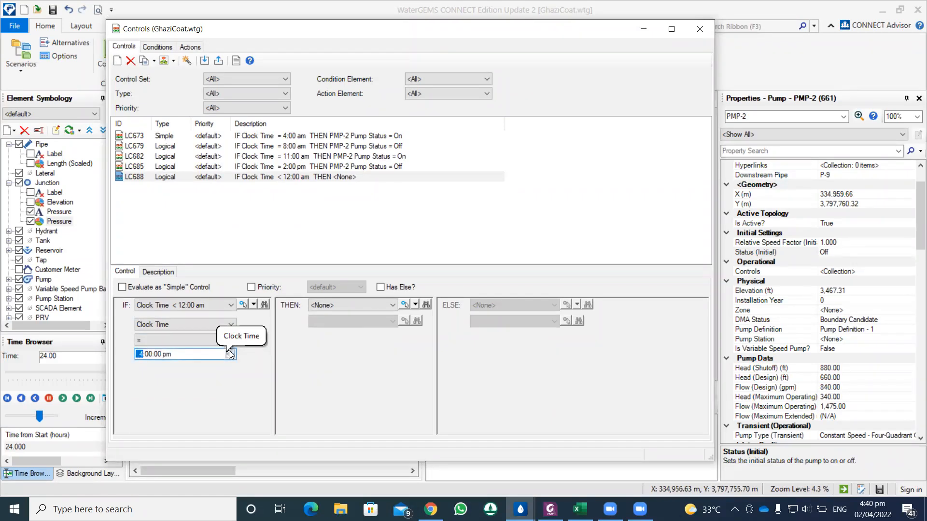
left_click(406, 306)
left_click(384, 320)
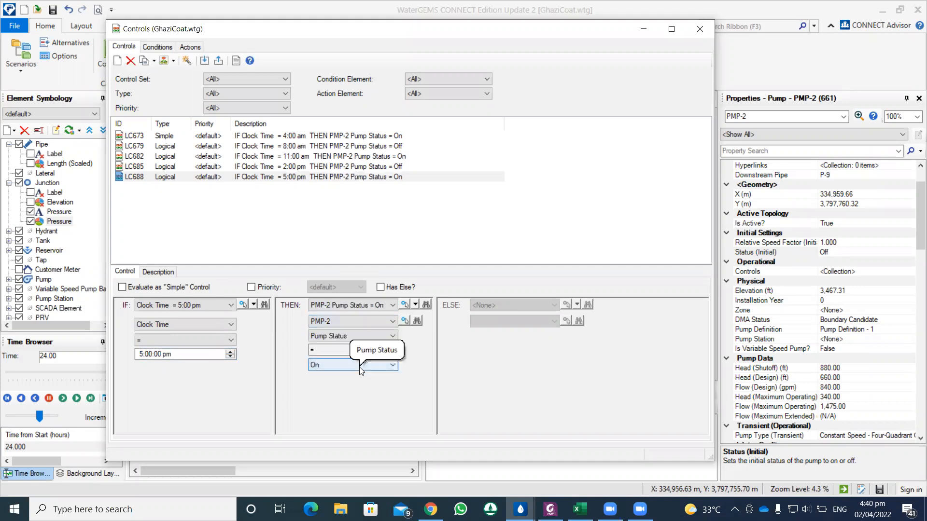
Step: Add another logical control, and consult the demand curve in the Excel Demands workbook before returning to the WaterGEMS Controls window
left_click(117, 61)
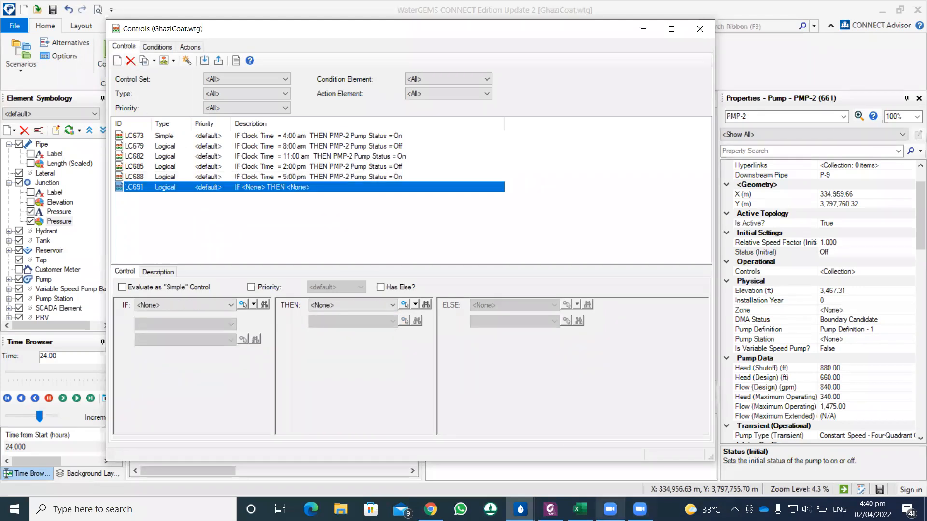
left_click(579, 509)
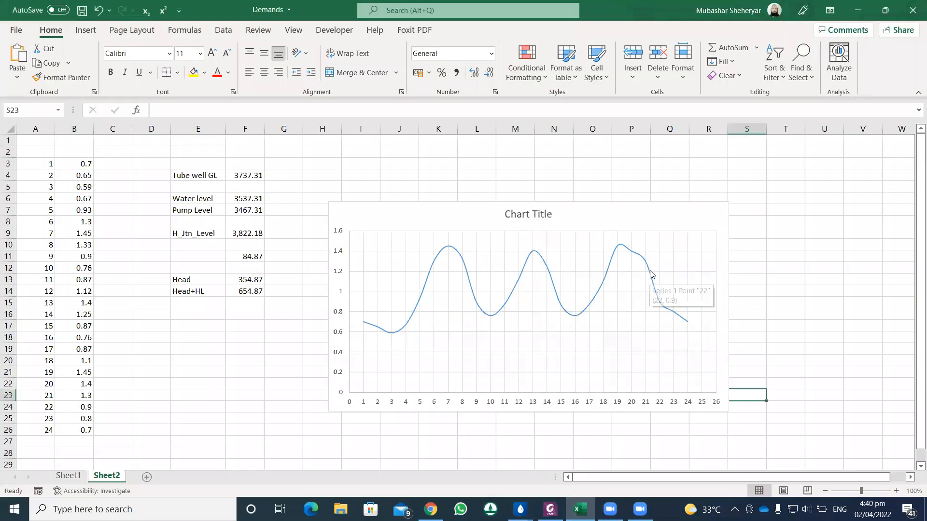
mouse_move(647, 263)
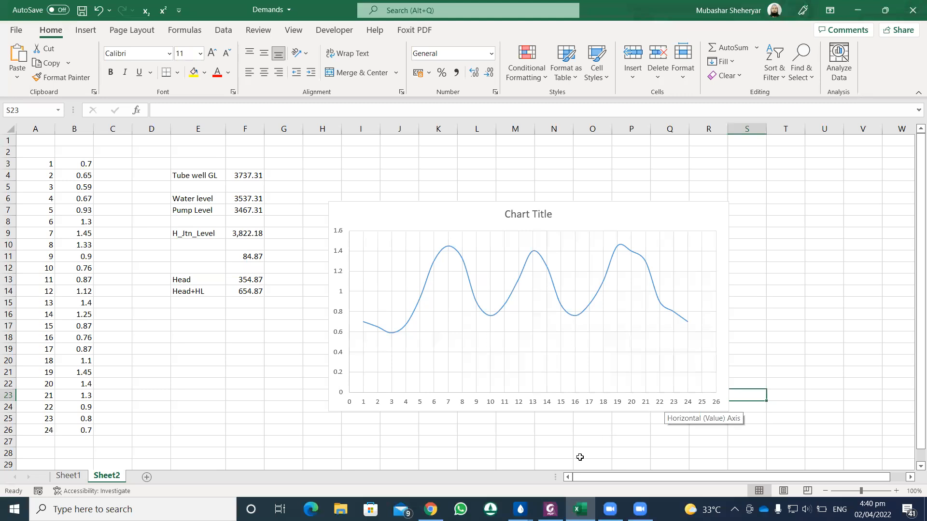
left_click(520, 509)
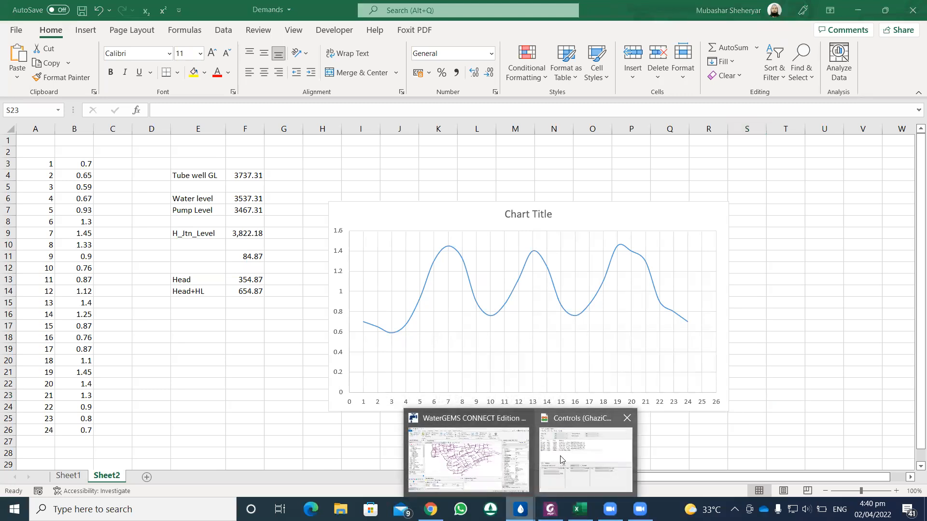
left_click(562, 459)
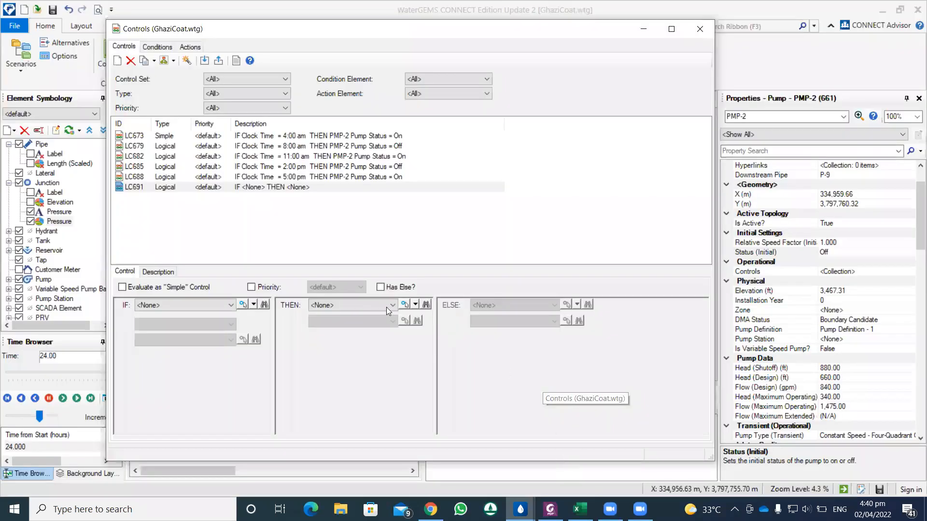
Step: Give the new control an IF condition of Clock Time = 9:00 pm
left_click(243, 303)
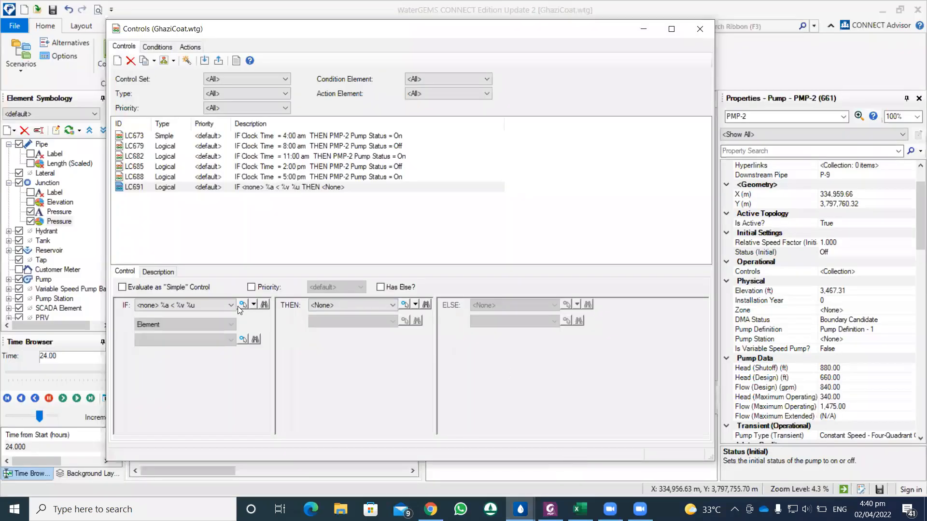
left_click(227, 324)
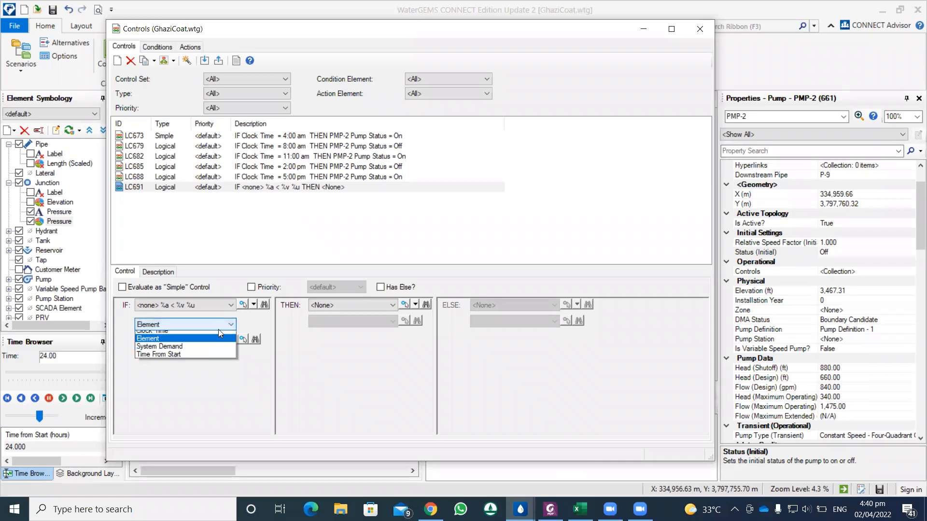
left_click(217, 333)
left_click(212, 341)
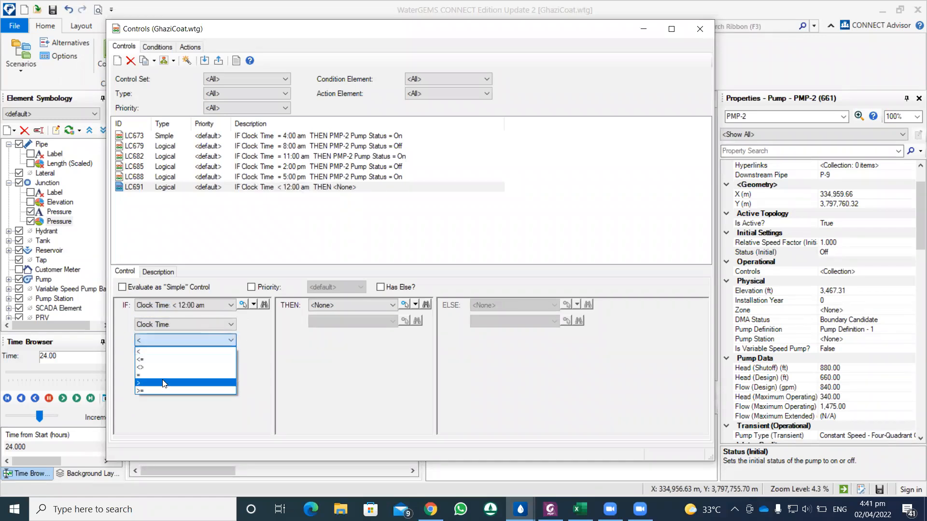
left_click(164, 375)
left_click(230, 358)
left_click(231, 358)
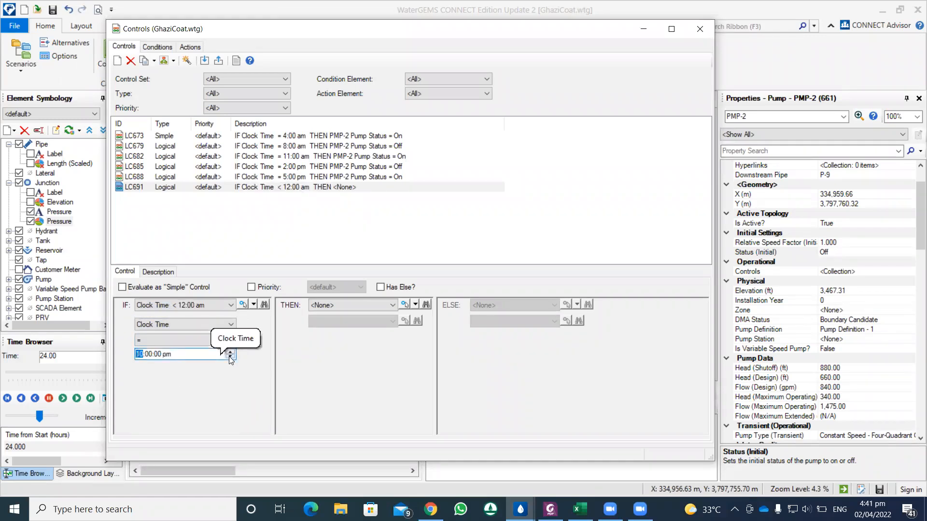
left_click(230, 358)
Step: Set the THEN action of the 9:00 pm control to PMP-2 Pump Status = Off
left_click(366, 304)
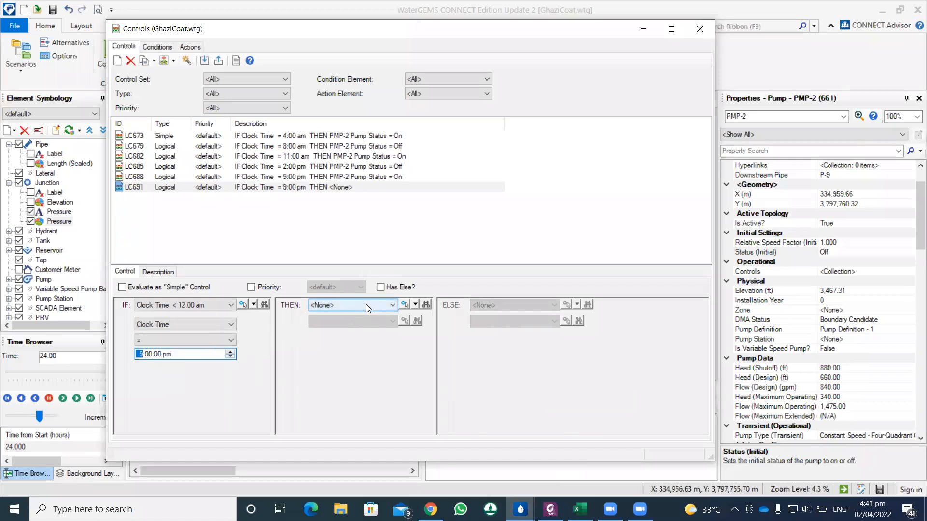
left_click(405, 305)
left_click(404, 305)
left_click(392, 321)
left_click(368, 333)
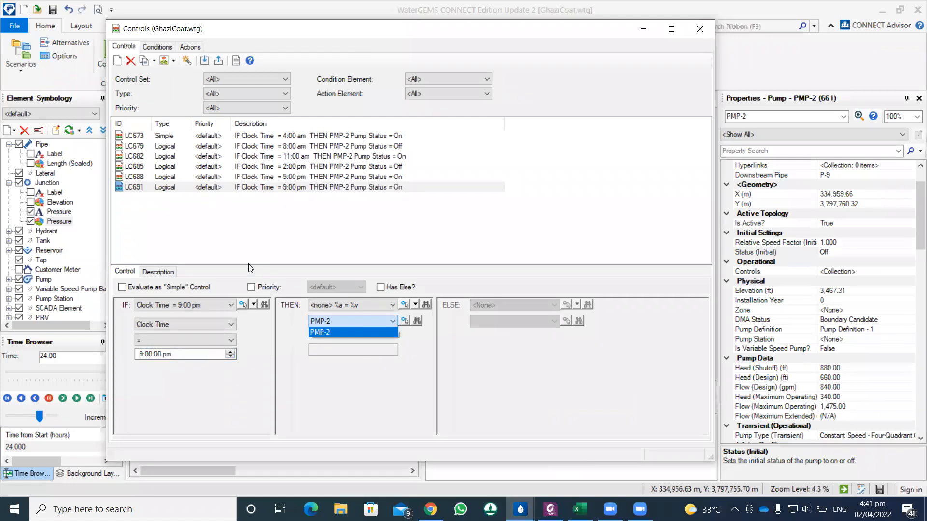
left_click(350, 365)
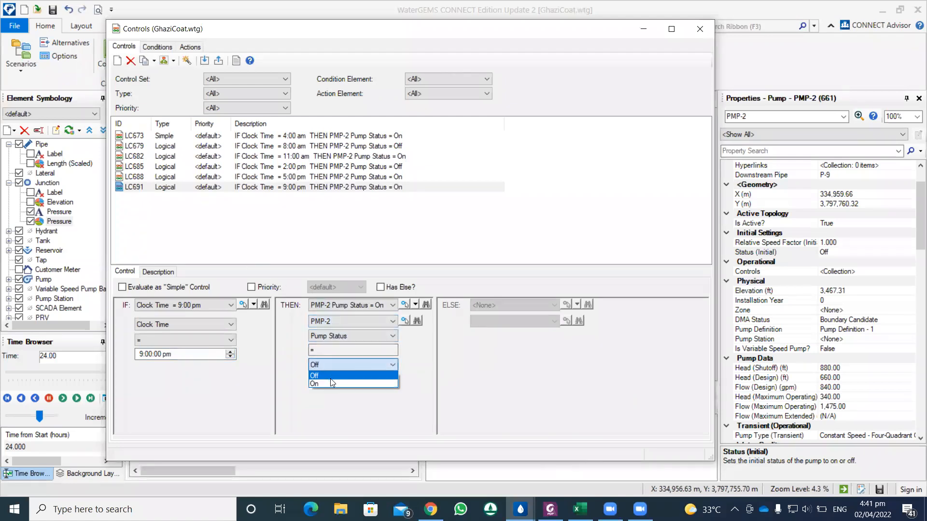
left_click(368, 209)
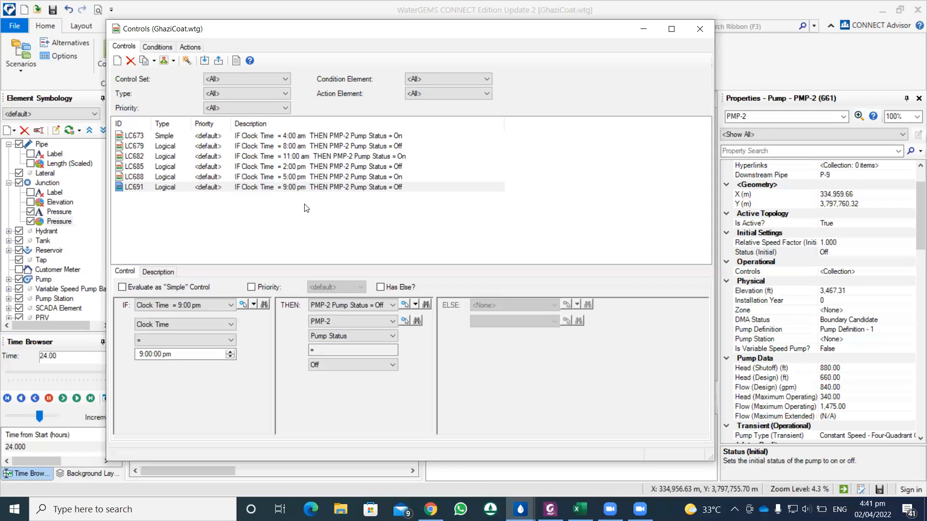
Step: Compute the Continous System scenario with the new controls and review the hourly time steps in its calculation summary
left_click(699, 29)
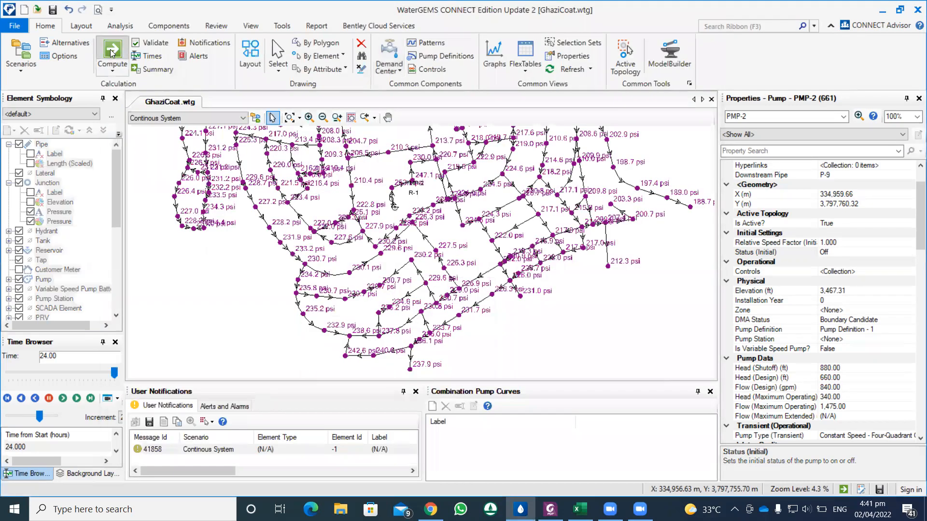
left_click(112, 52)
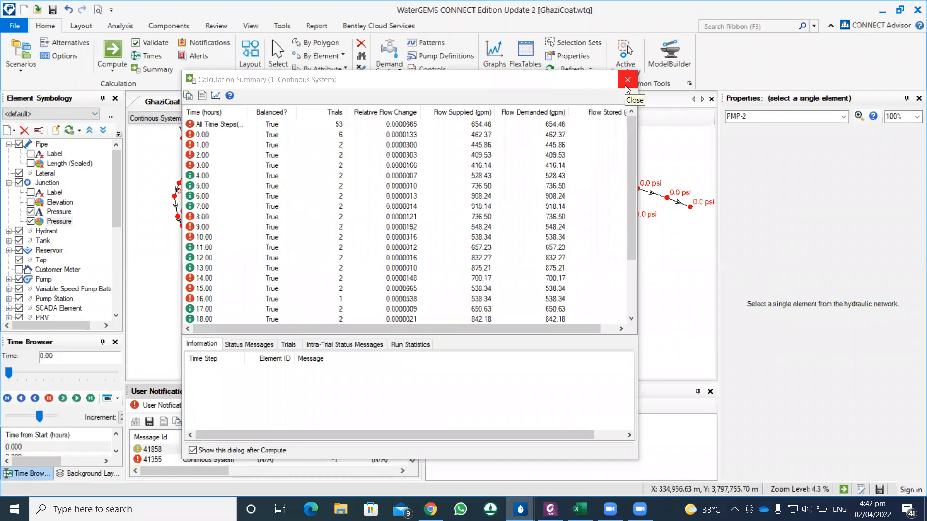
left_click(625, 86)
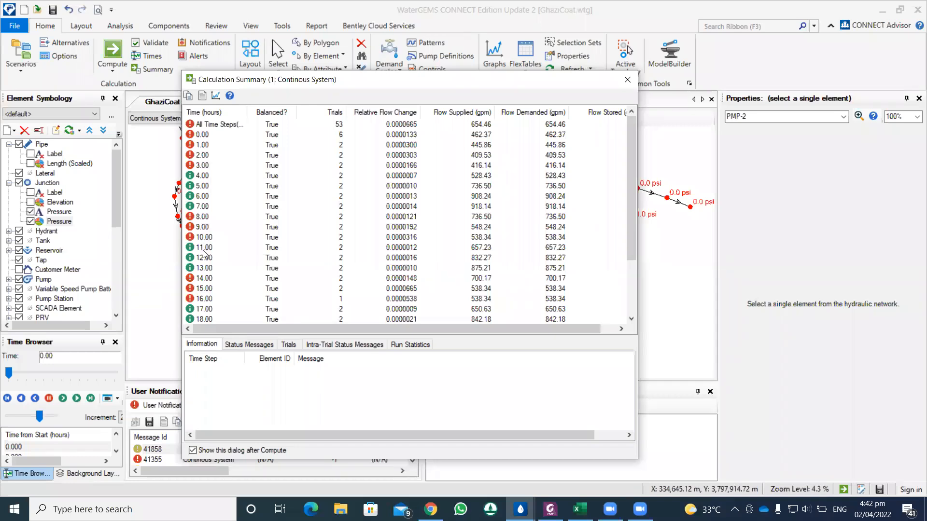
scroll(204, 255, "down", 2)
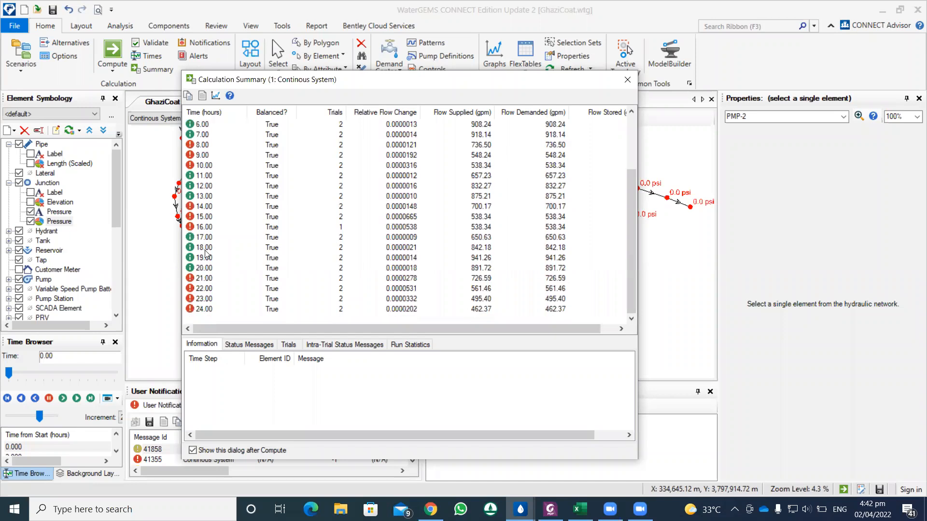
left_click(627, 79)
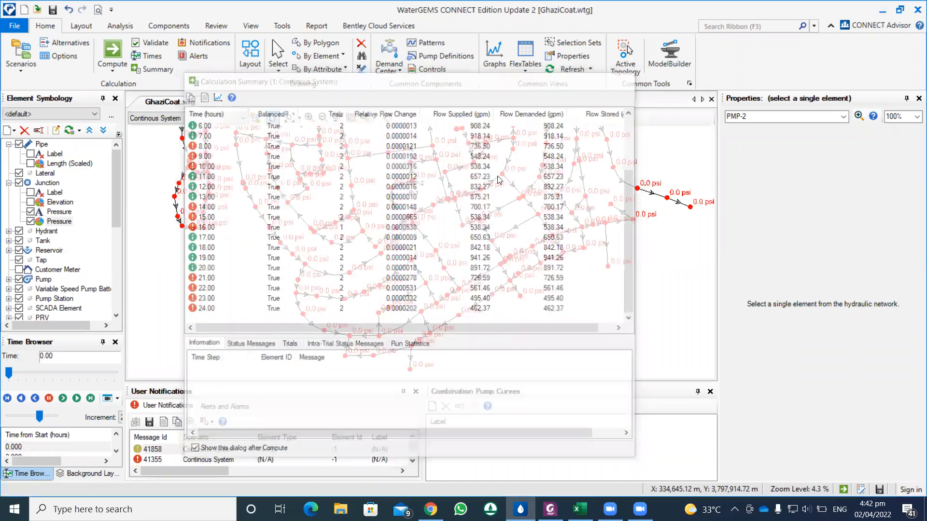
Step: Examine the junction pressures across the network and around pump PMP-2 at time 0.00
scroll(410, 225, "down", 1)
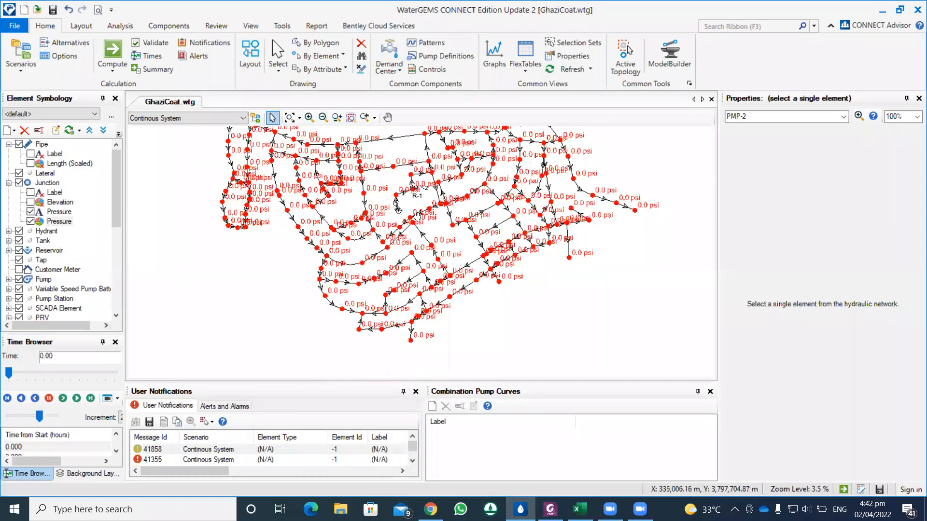
scroll(369, 280, "down", 1)
left_click_drag(377, 269, 360, 288)
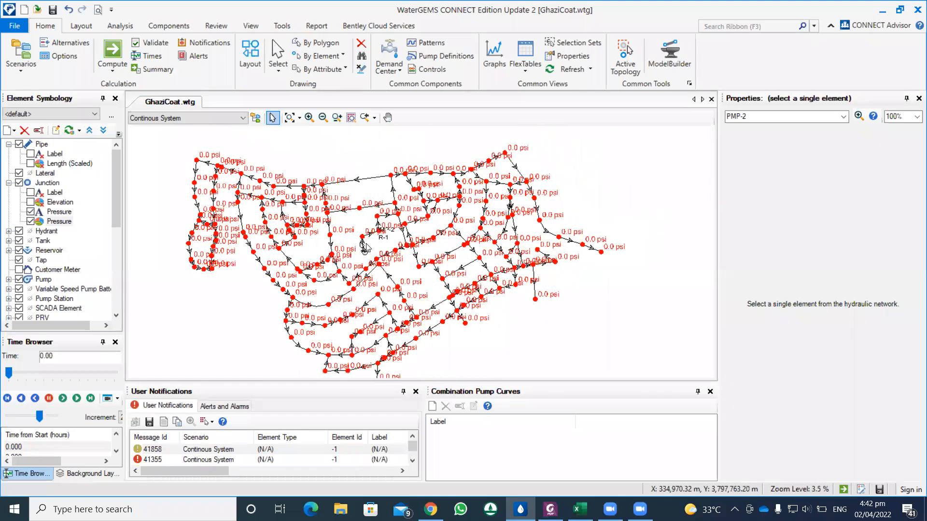
scroll(365, 247, "up", 3)
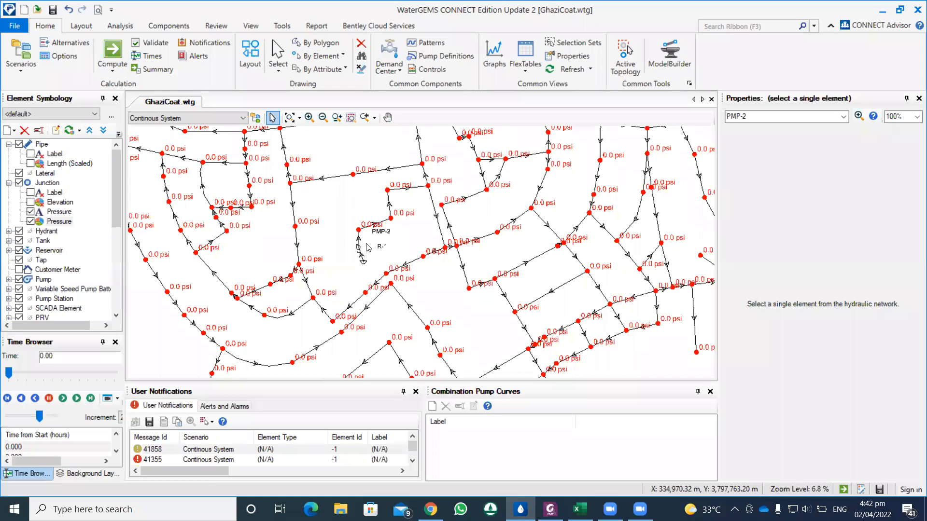
scroll(368, 247, "down", 3)
scroll(368, 248, "up", 3)
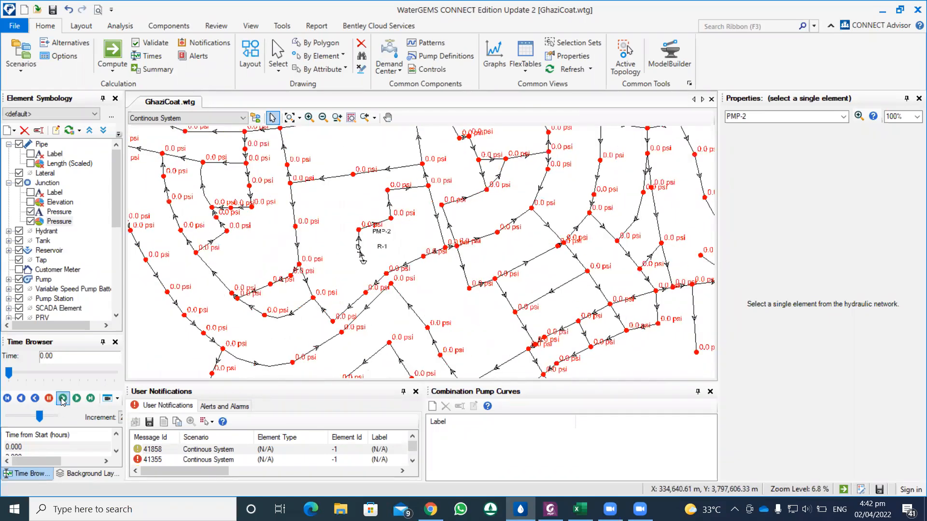
Step: Advance the results to time 4.00 and examine the junction pressures across the whole network
left_click(62, 398)
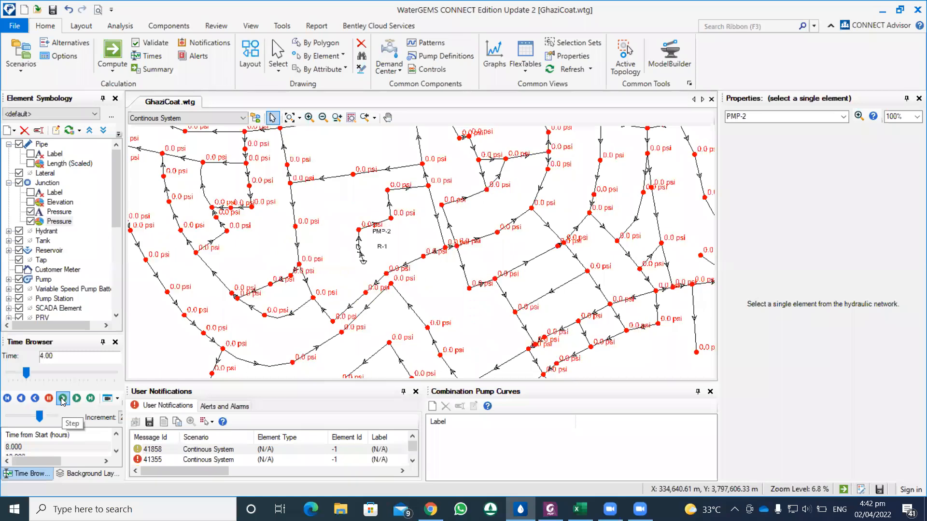
left_click(63, 398)
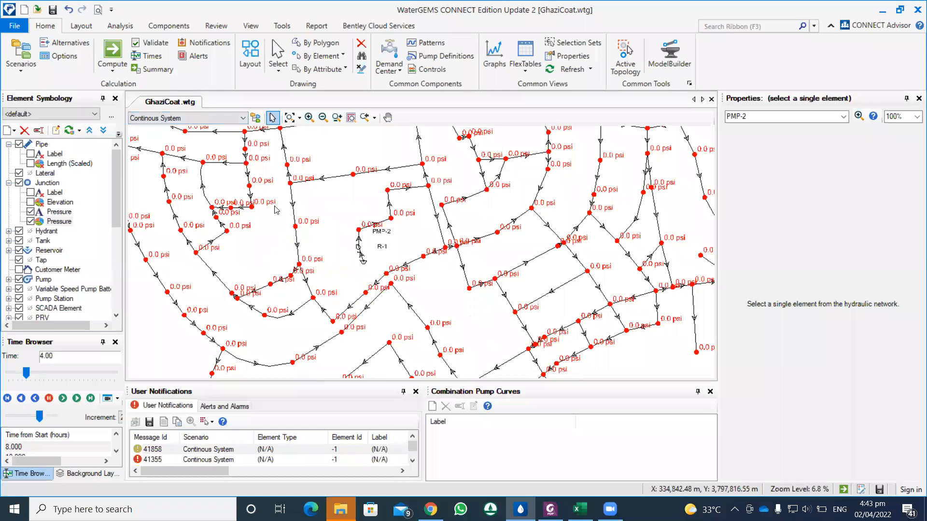
scroll(276, 209, "down", 1)
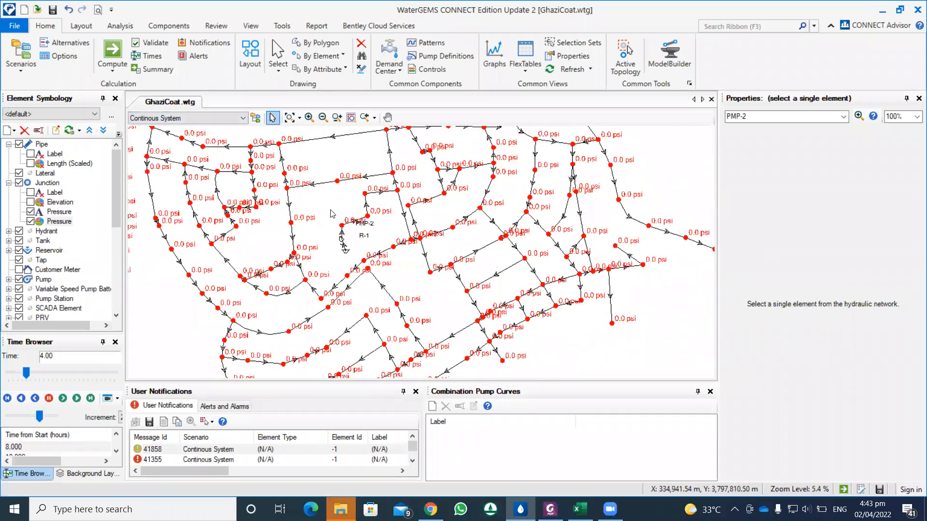
scroll(332, 214, "down", 1)
left_click_drag(221, 215, 280, 230)
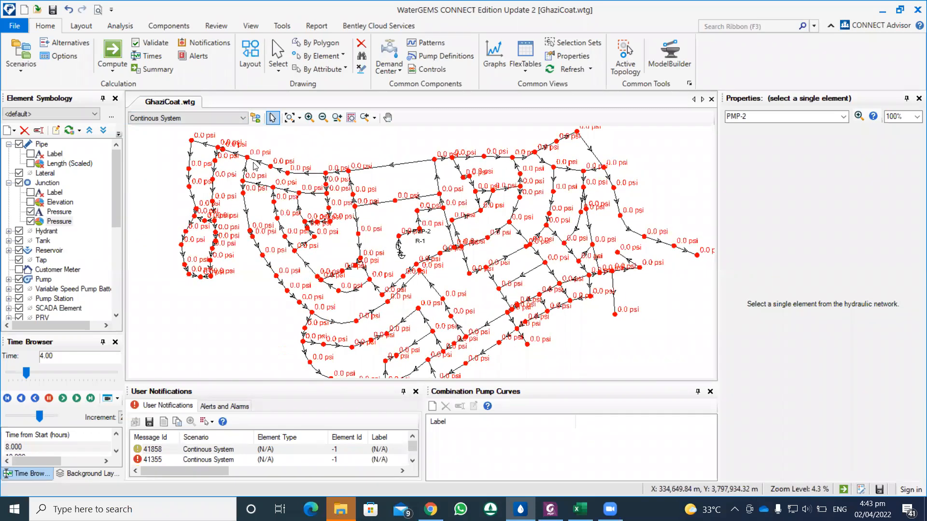
scroll(235, 156, "up", 2)
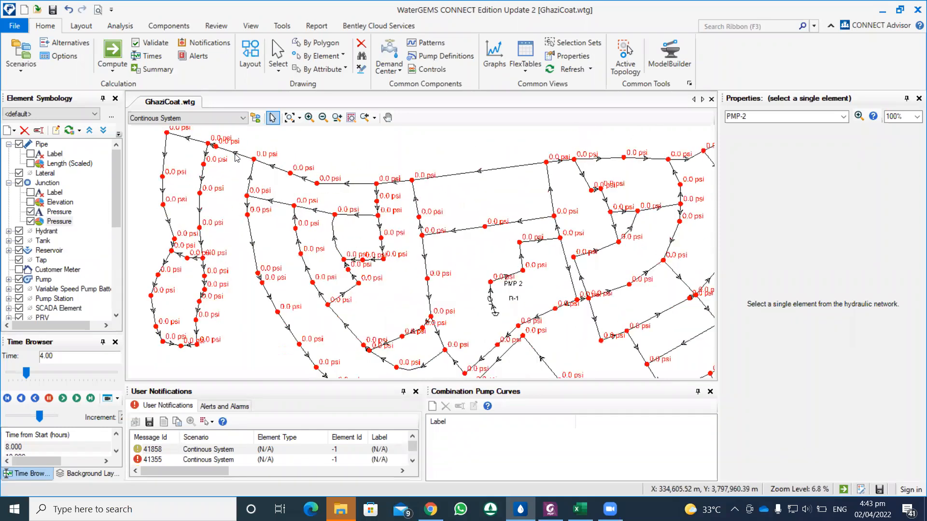
scroll(235, 157, "down", 1)
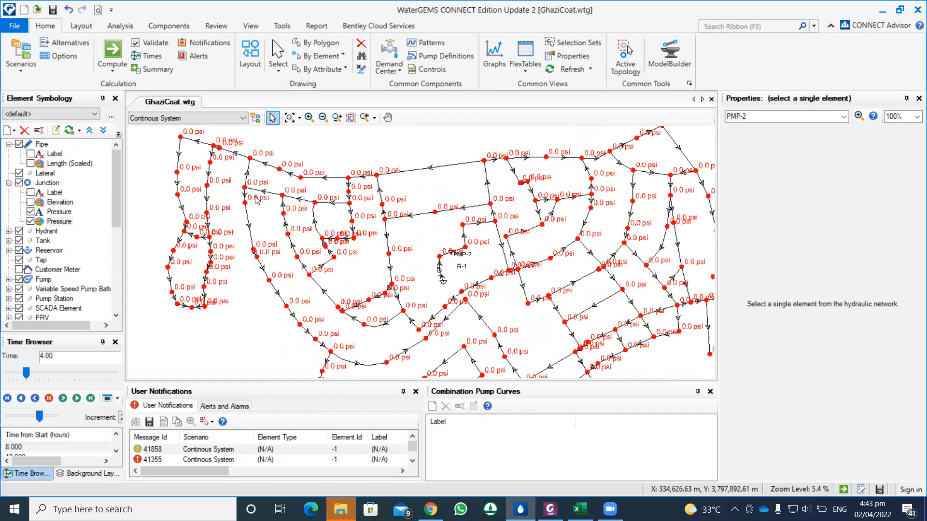
mouse_move(369, 246)
left_mouse_down()
mouse_move(228, 155)
mouse_move(288, 183)
left_mouse_up()
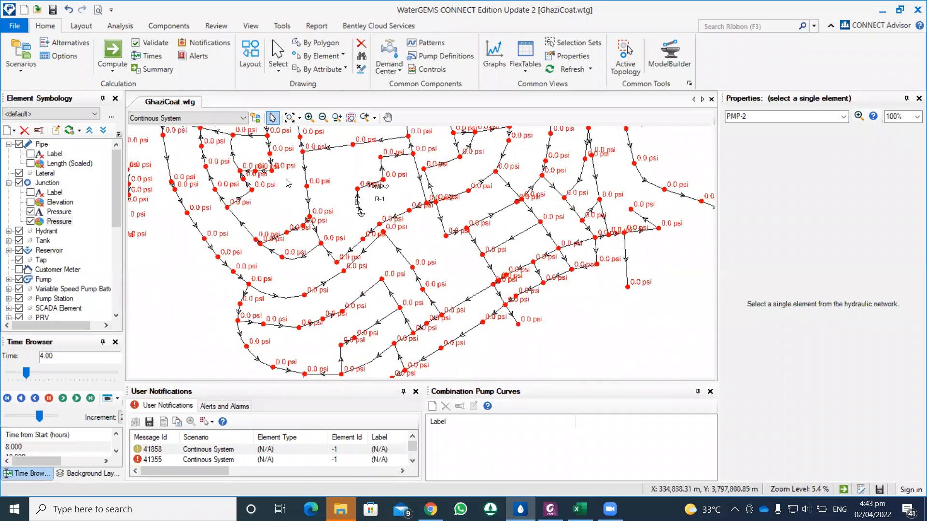
scroll(338, 198, "down", 1)
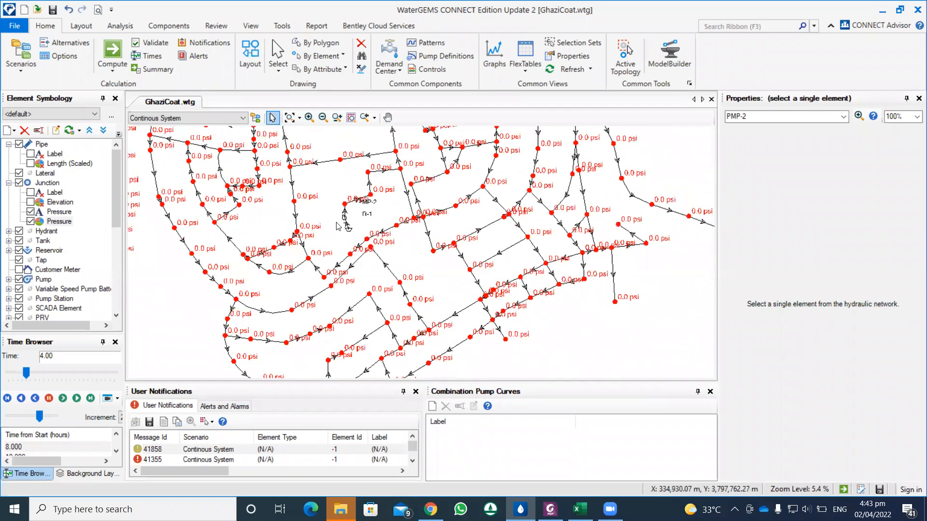
scroll(337, 227, "up", 4)
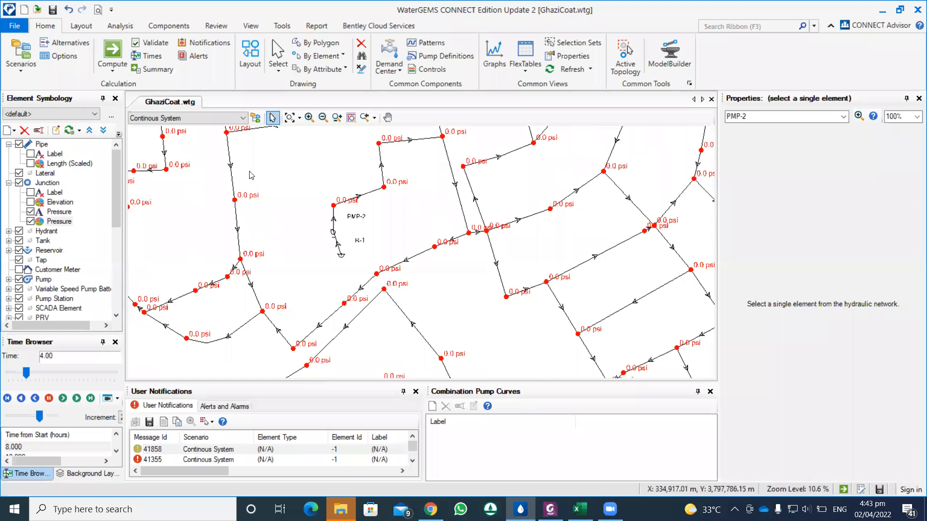
Step: Review the hourly time steps in the calculation summary again and inspect the network around pump PMP-2
left_click(162, 71)
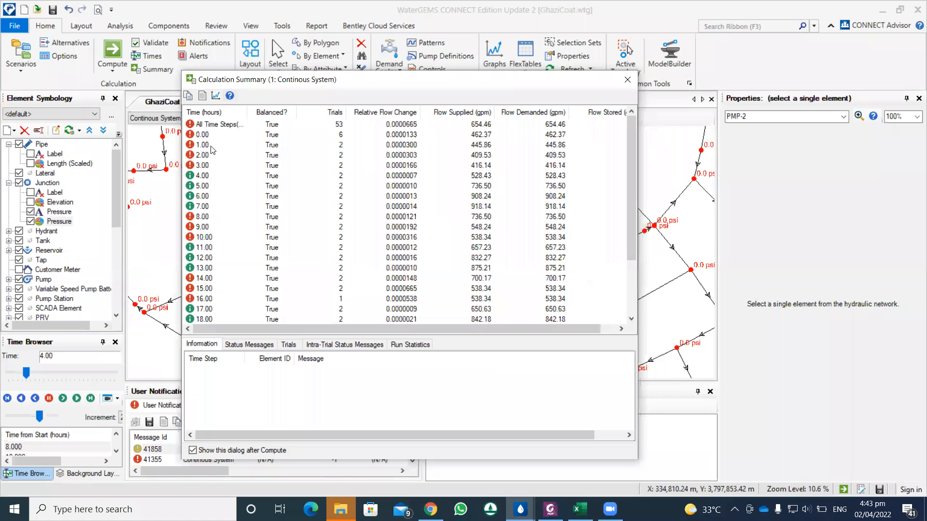
left_click(627, 79)
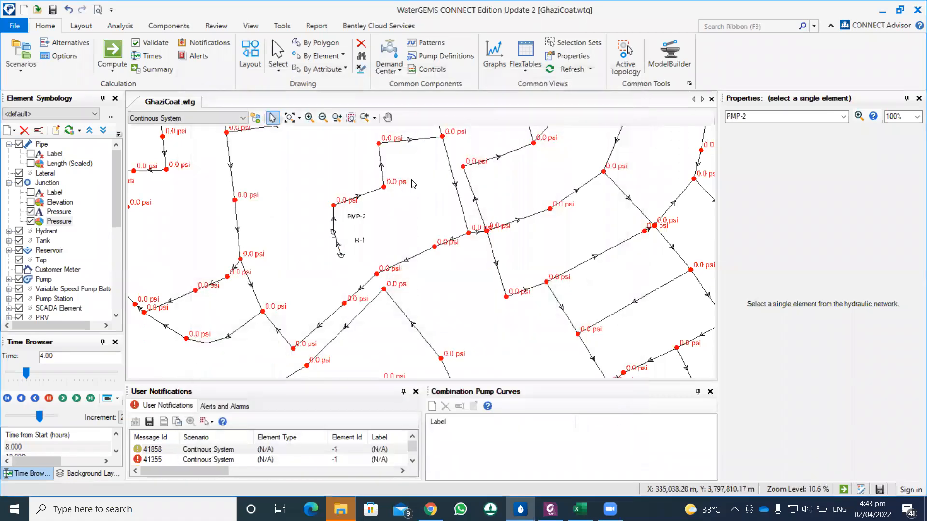
scroll(324, 197, "down", 2)
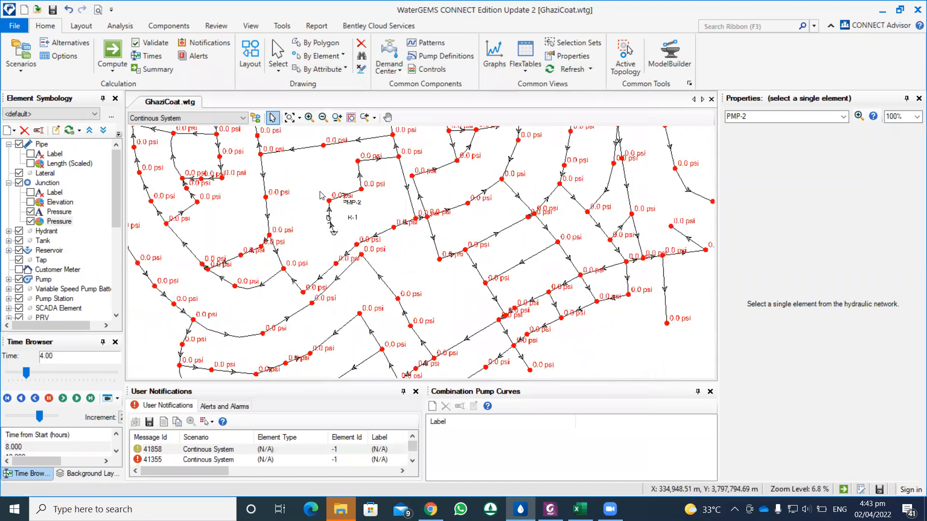
left_click_drag(315, 190, 293, 214)
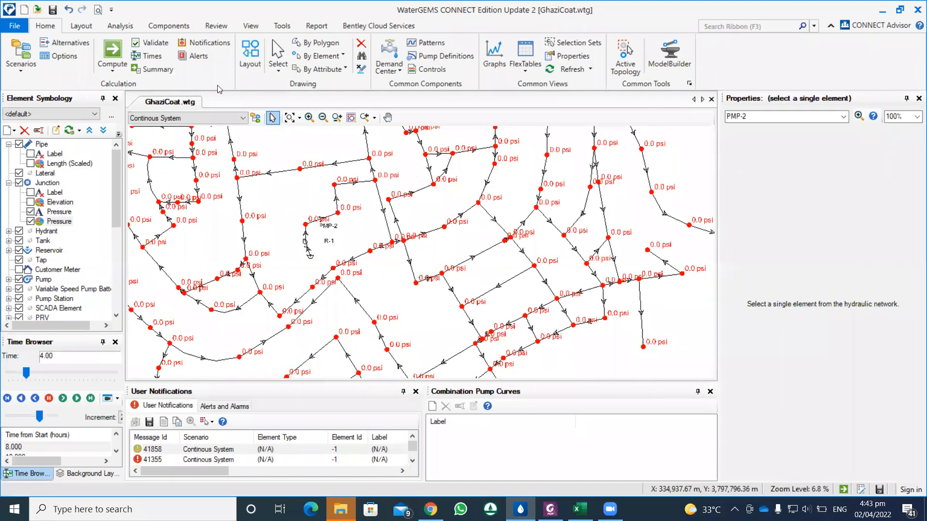
Step: Place a tank in the open area just northwest of pump PMP-2 and connect it by pipe to junction J-158
left_click(83, 27)
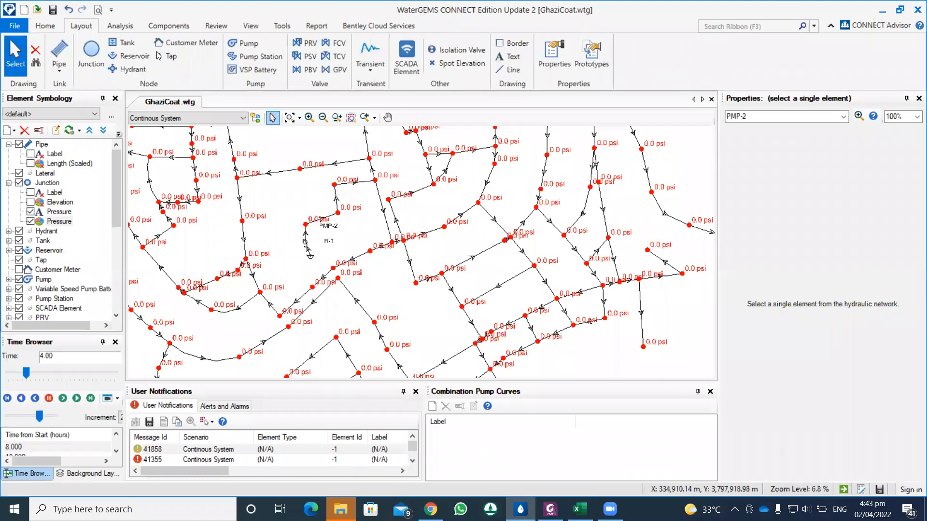
left_click(130, 44)
scroll(269, 186, "down", 1)
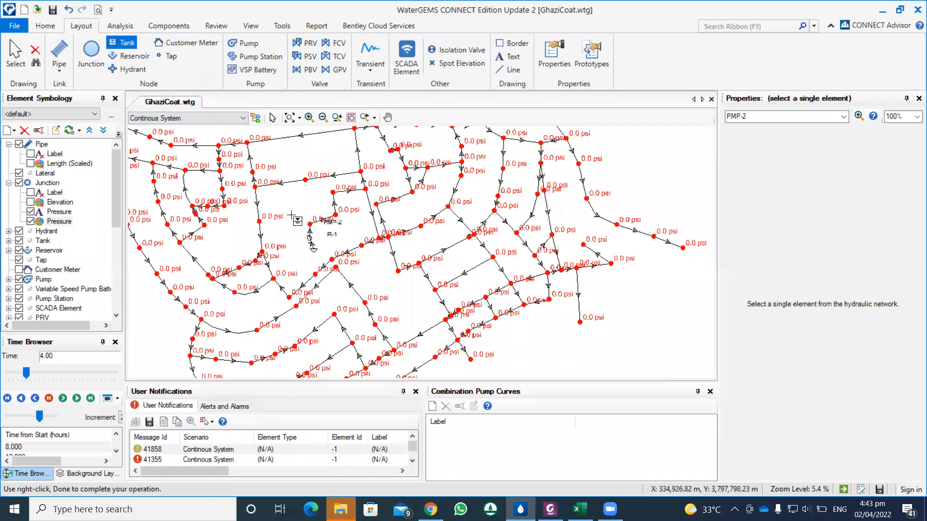
left_click_drag(291, 214, 303, 210)
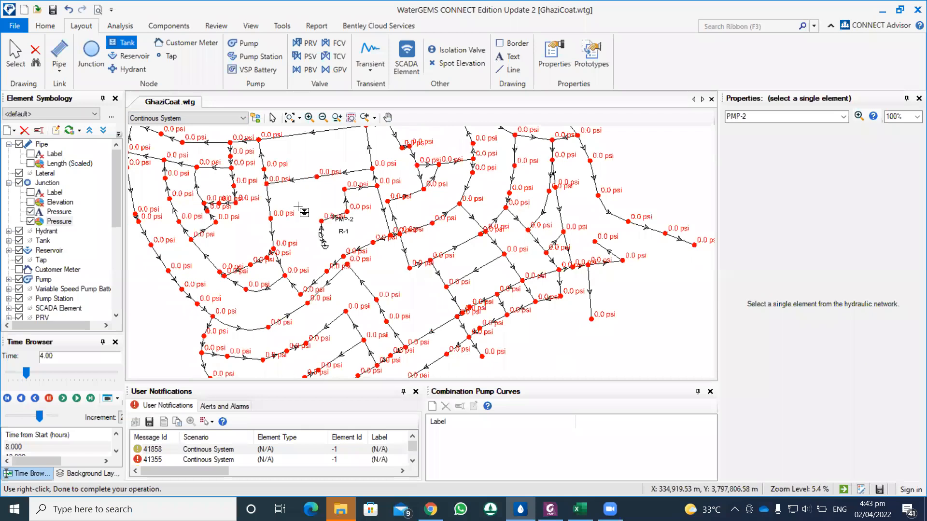
left_click(298, 207)
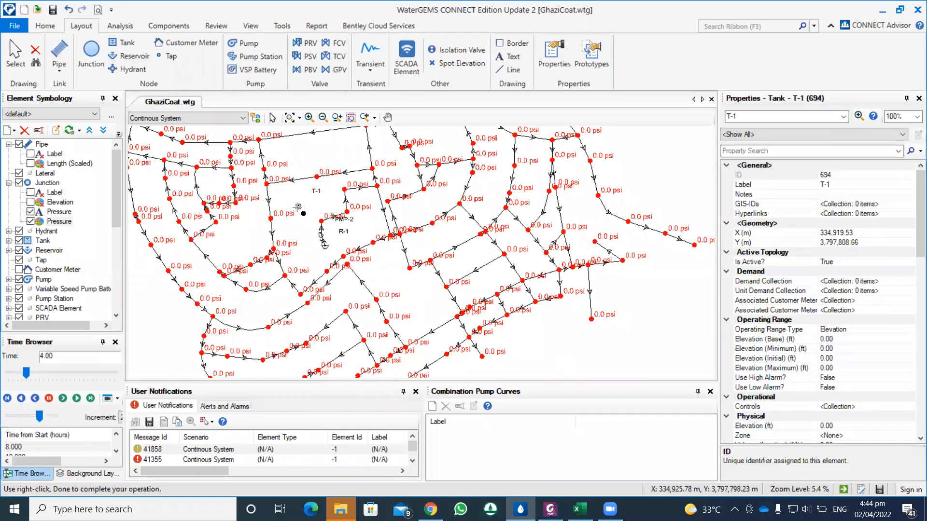
left_click(321, 221)
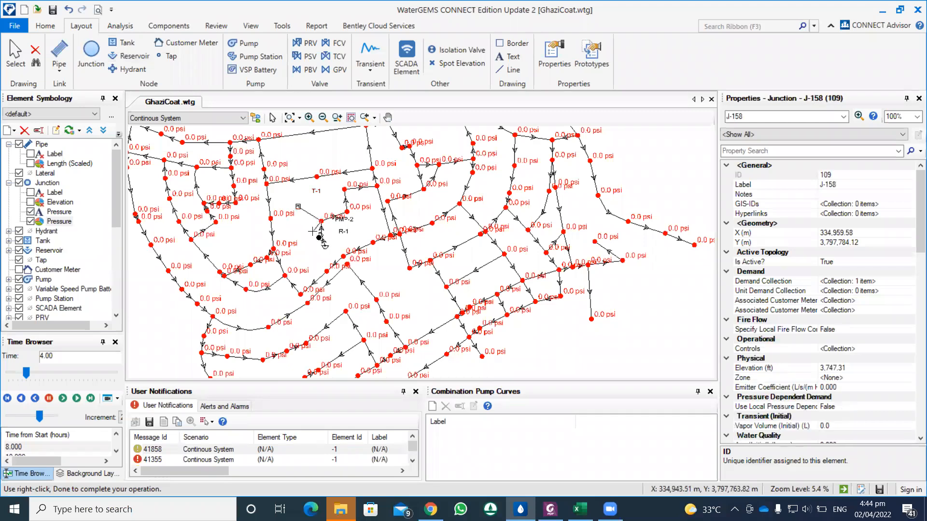
right_click(312, 232)
left_click(341, 122)
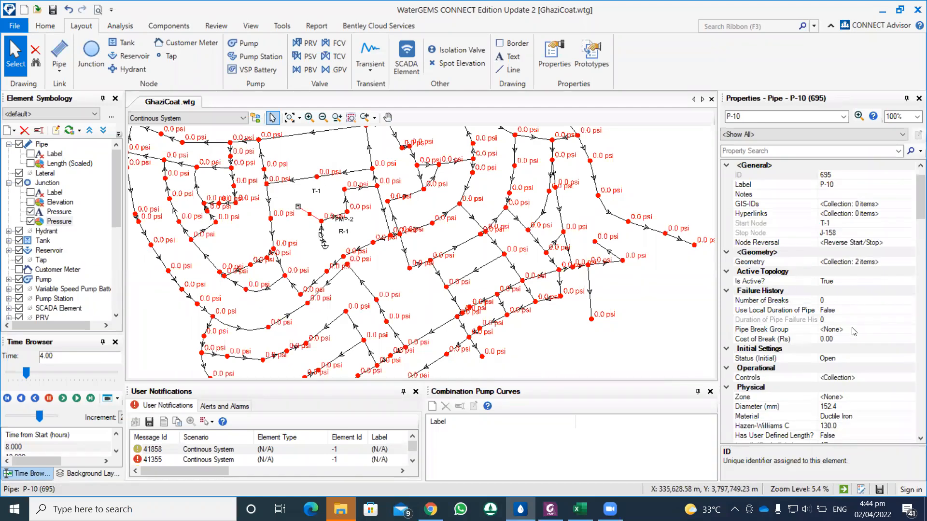
Step: Set the diameter of the pipe between the new tank and junction J-158 to 300 mm
scroll(855, 332, "down", 1)
left_click(820, 376)
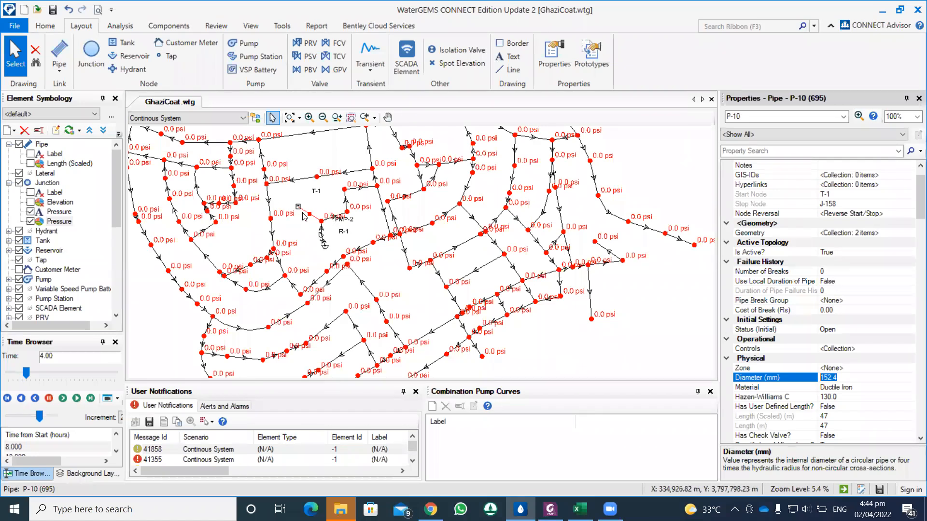
scroll(304, 216, "down", 1)
left_click_drag(304, 217, 317, 236)
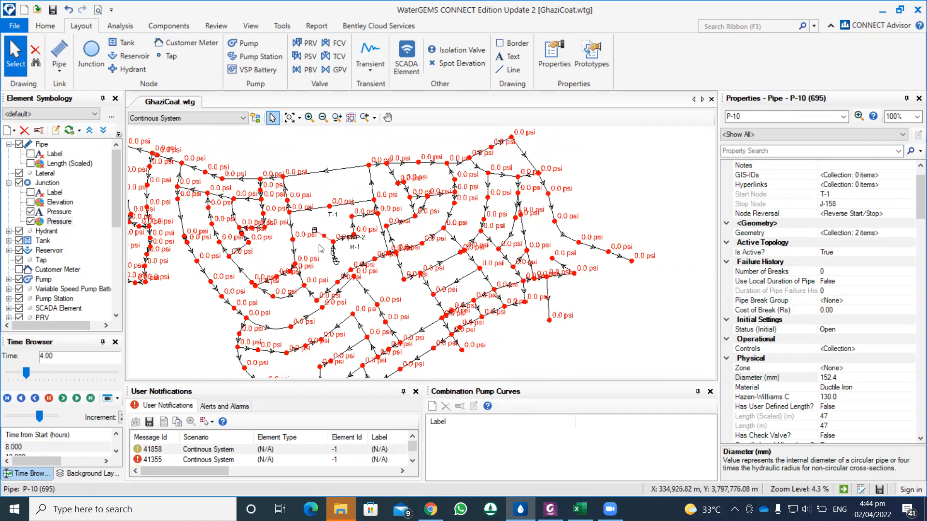
left_click_drag(319, 248, 330, 237)
scroll(334, 233, "up", 1)
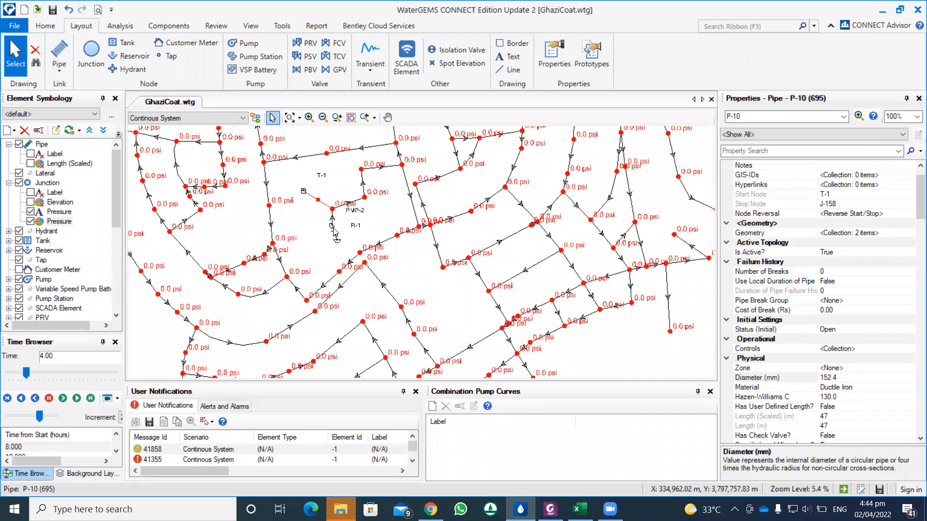
scroll(337, 237, "up", 1)
scroll(335, 234, "down", 2)
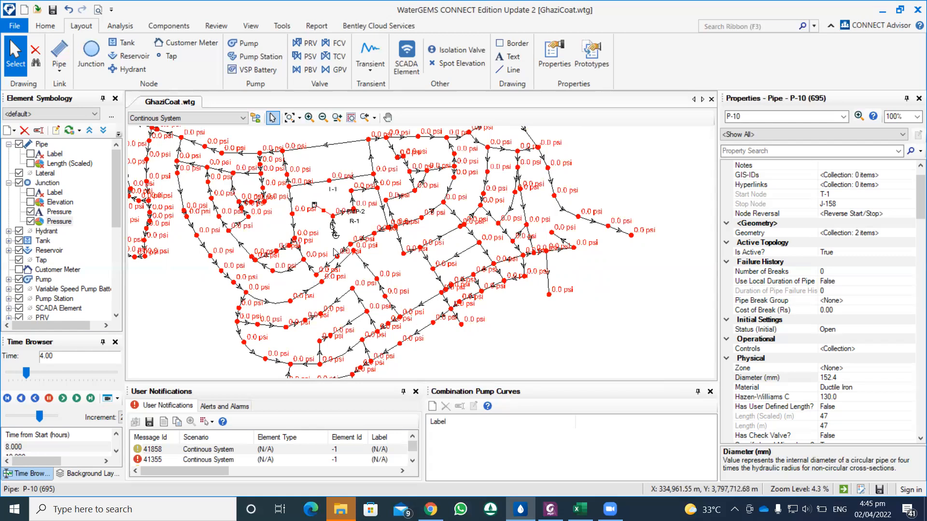
left_click(838, 379)
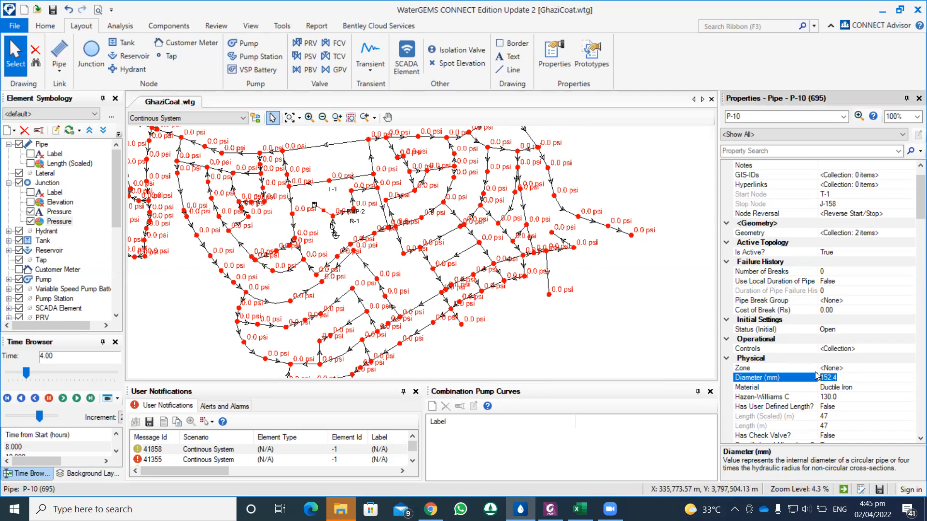
type("300")
left_click(844, 395)
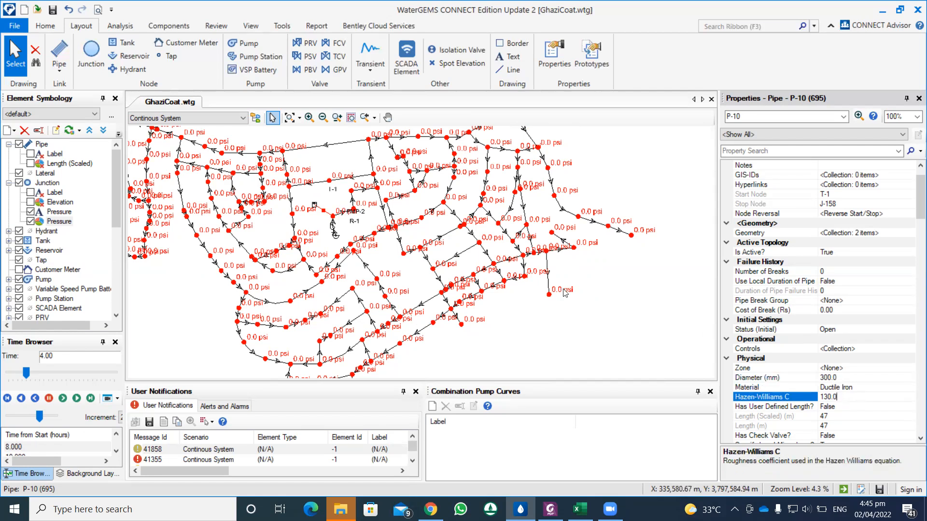
Step: Create a selection set named Tank containing only the new tank T-1
left_click(314, 205)
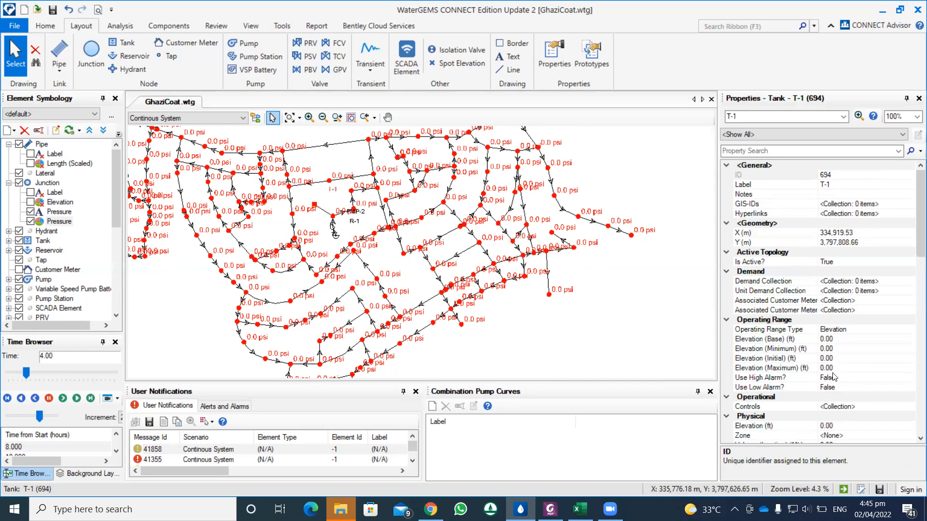
left_click(832, 339)
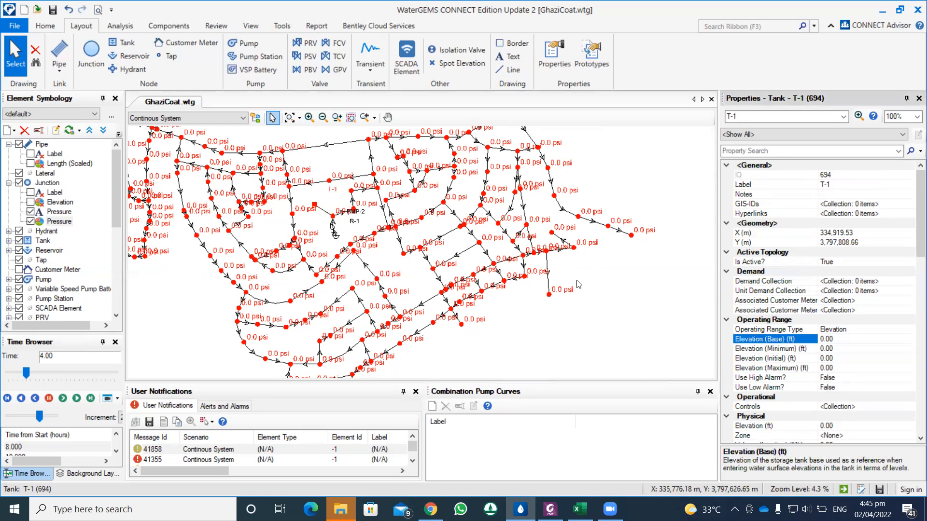
right_click(315, 205)
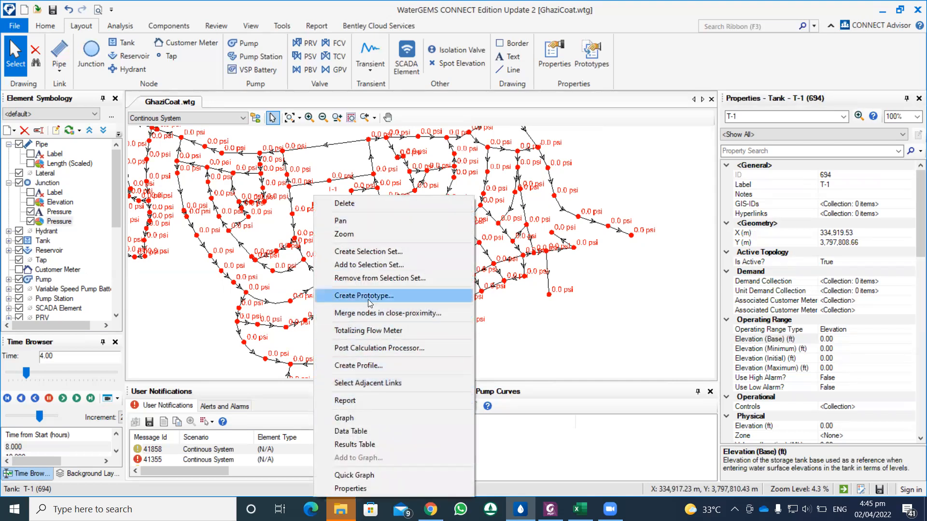
left_click(370, 251)
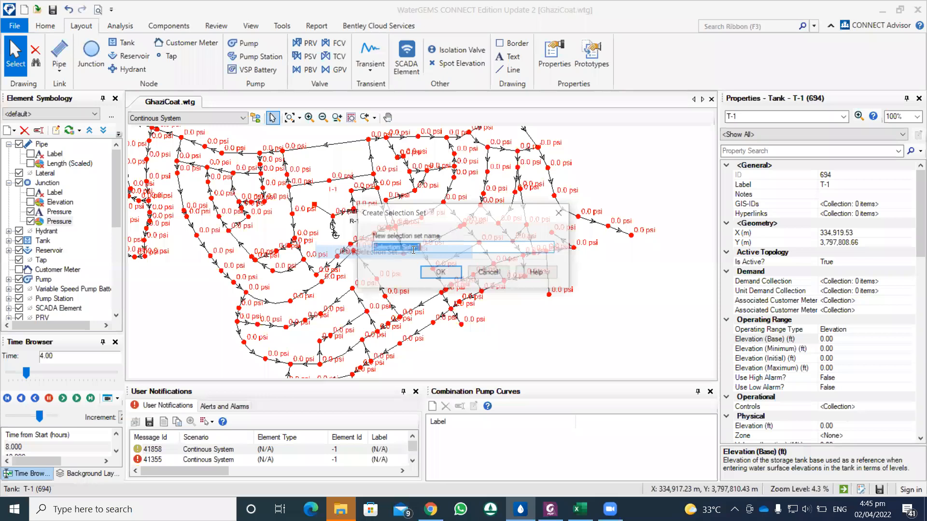
type("Tan")
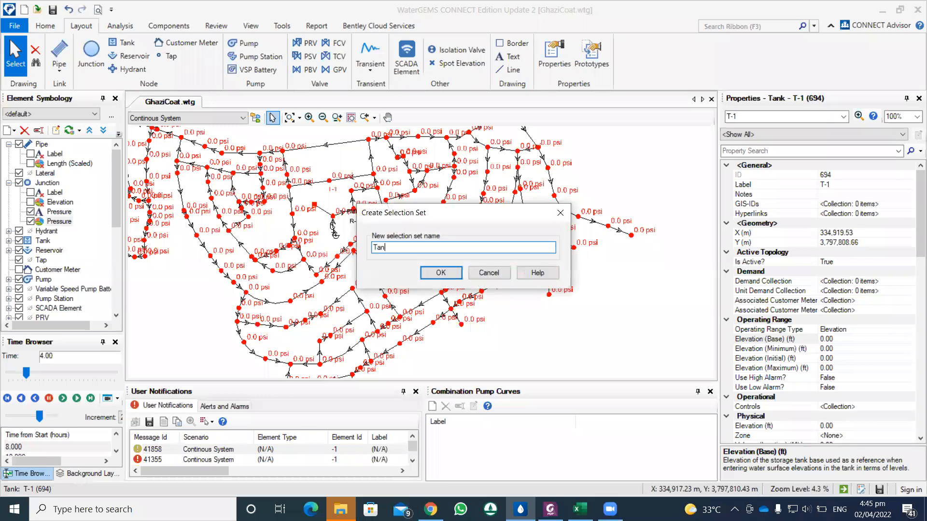
type("k")
left_click(450, 273)
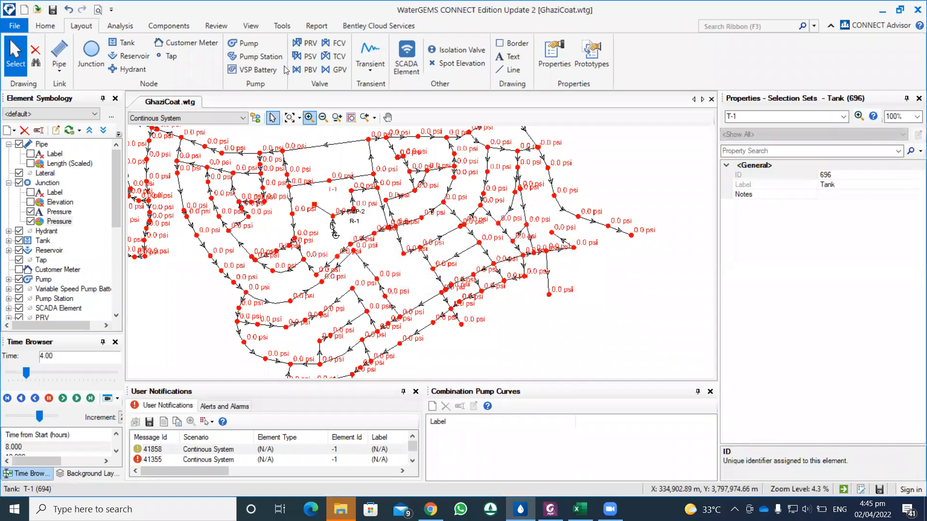
left_click(281, 25)
left_click(98, 51)
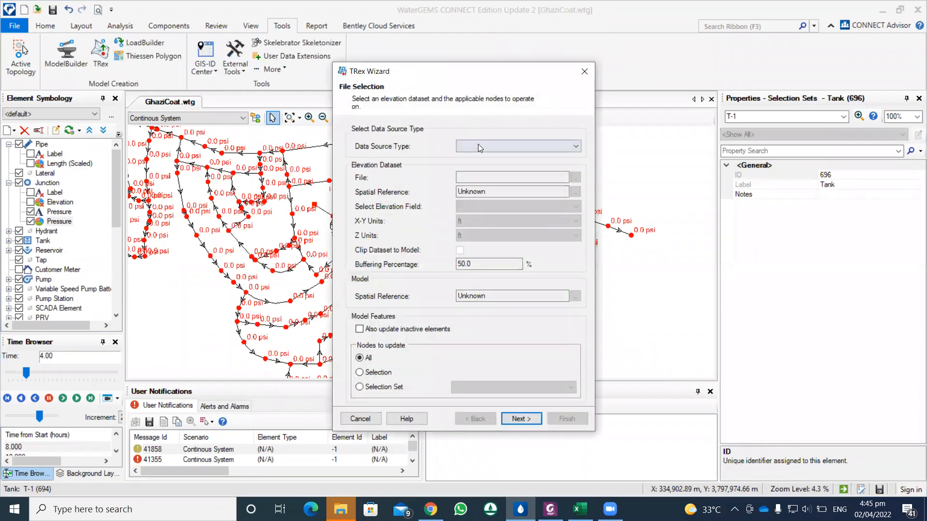
left_click(478, 146)
left_click(477, 172)
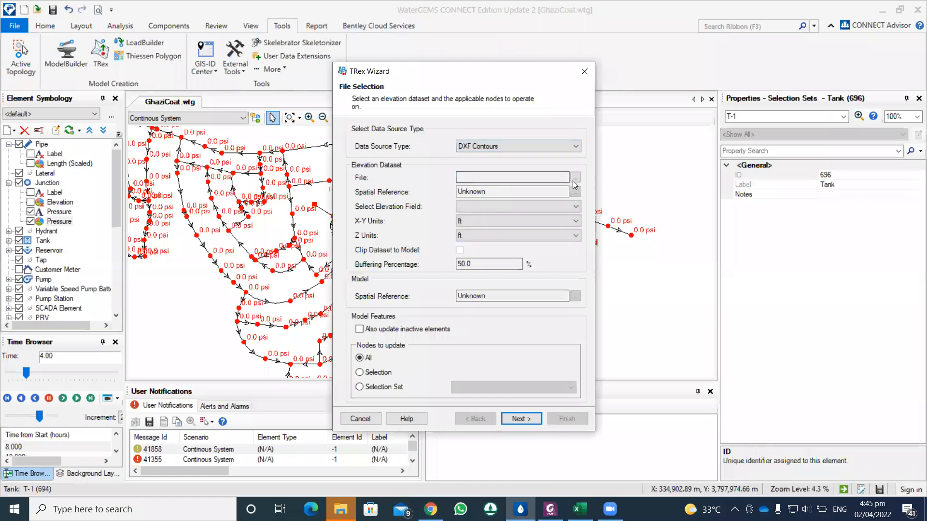
left_click(575, 178)
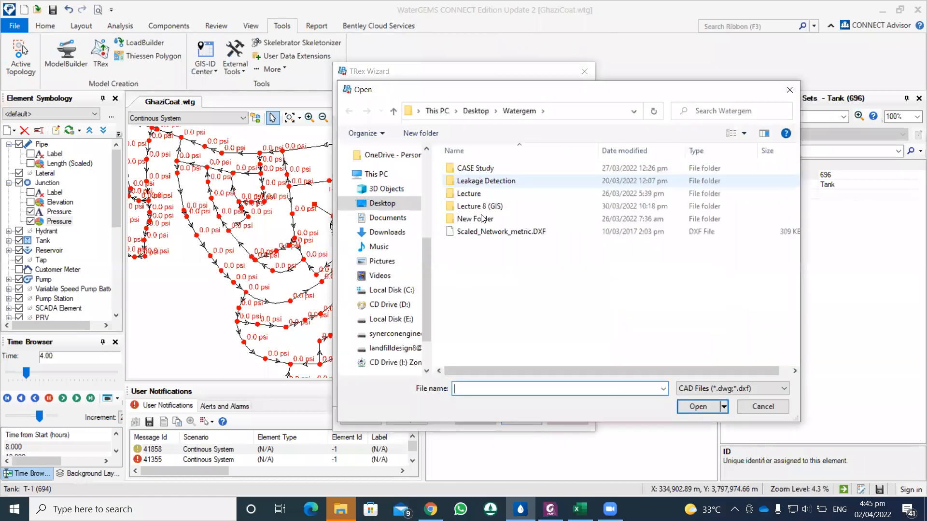
double_click(483, 168)
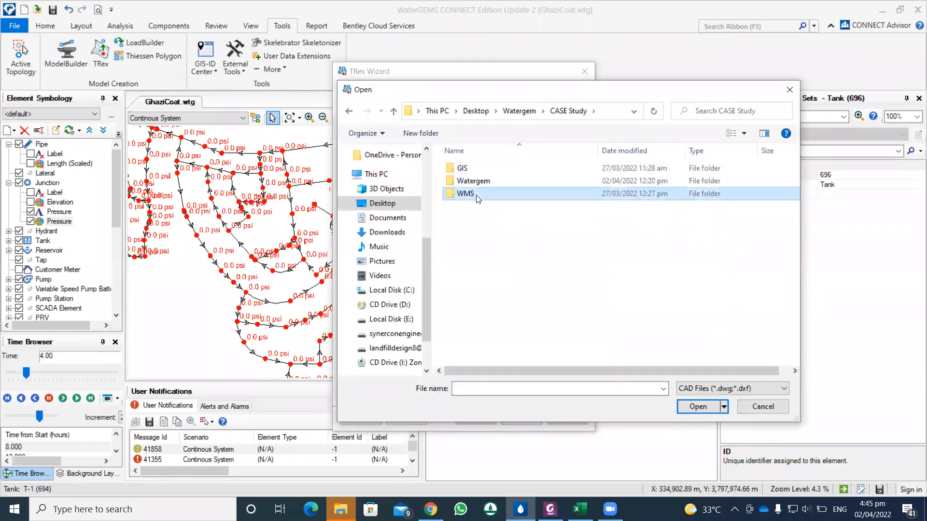
double_click(476, 194)
double_click(469, 175)
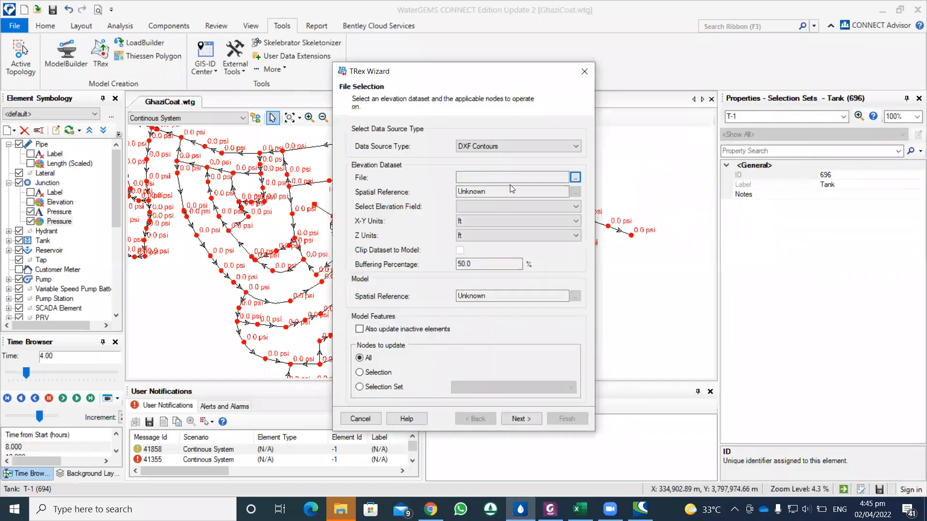
left_click(526, 220)
left_click(478, 259)
left_click(482, 235)
left_click(480, 273)
left_click(482, 207)
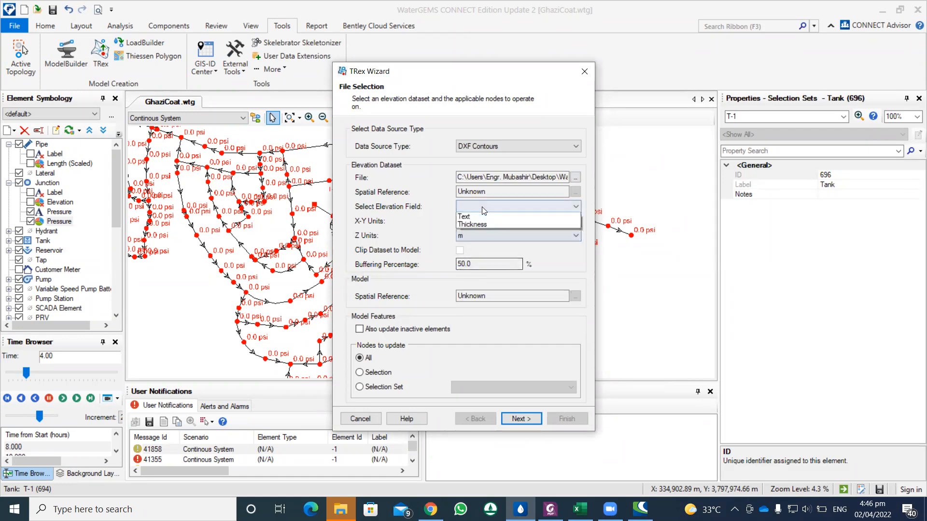
left_click(492, 226)
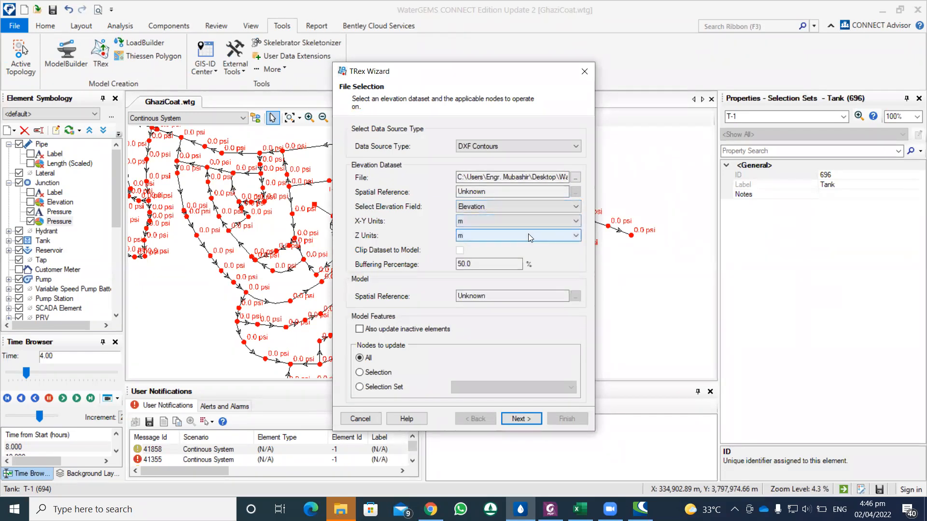
left_click(423, 389)
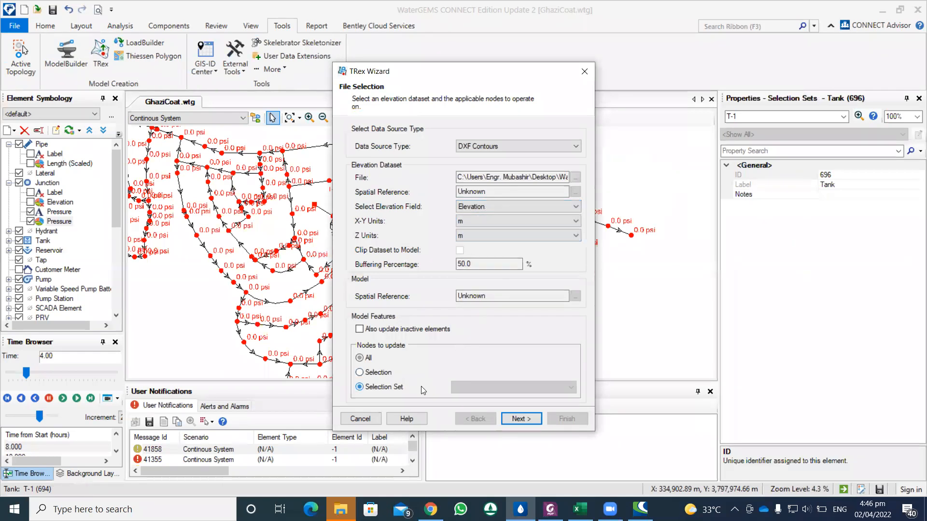
left_click(462, 385)
left_click(466, 430)
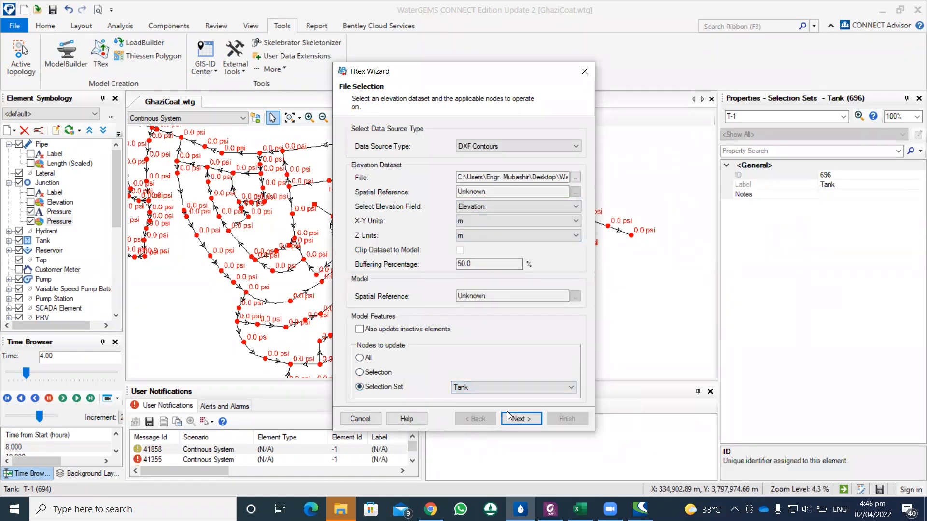
left_click(514, 417)
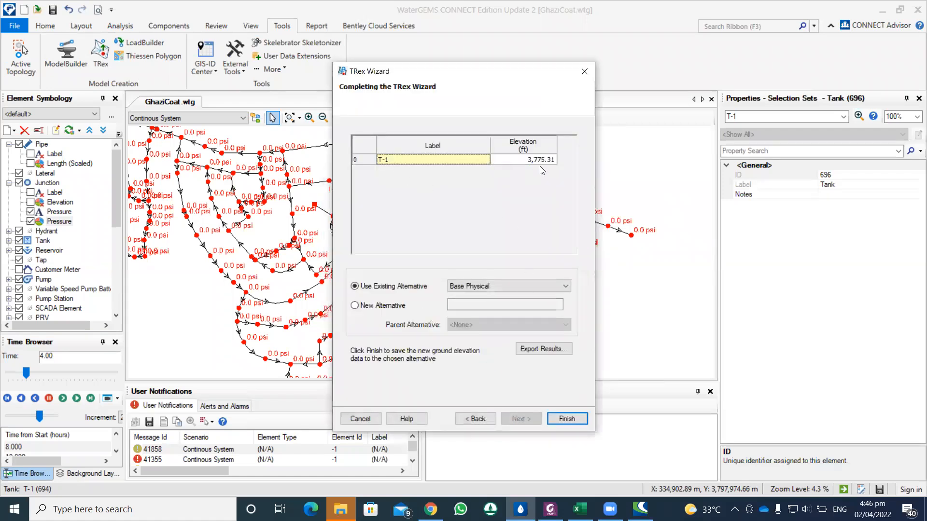
left_click(585, 71)
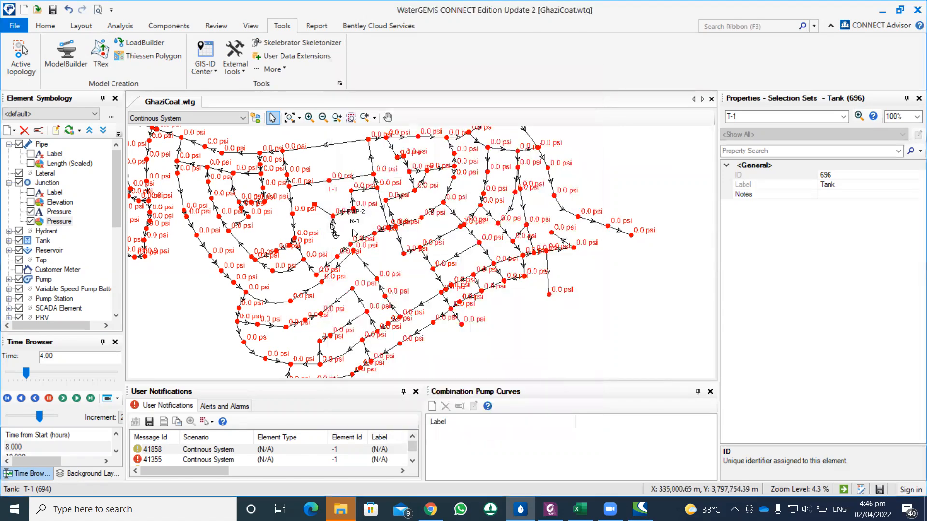
Step: Select tank T-1 and check its elevation and other physical properties
right_click(351, 233)
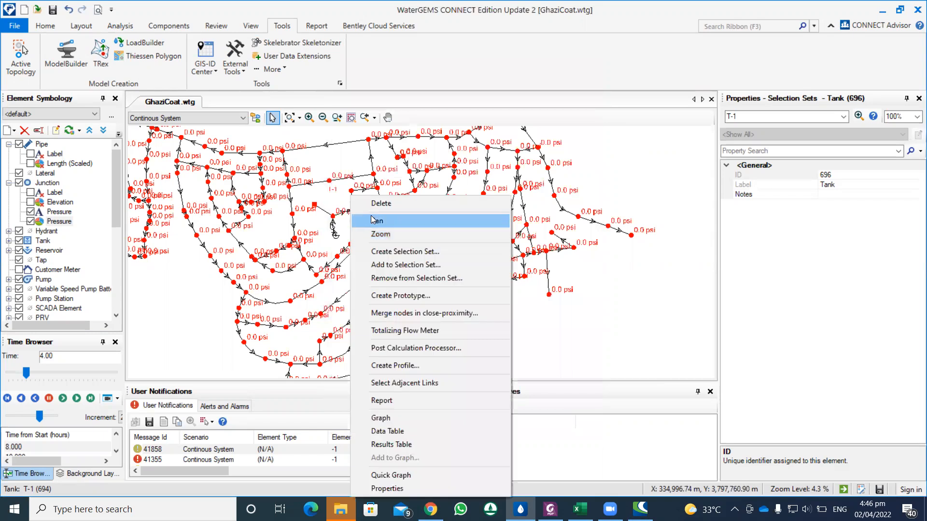
left_click(575, 317)
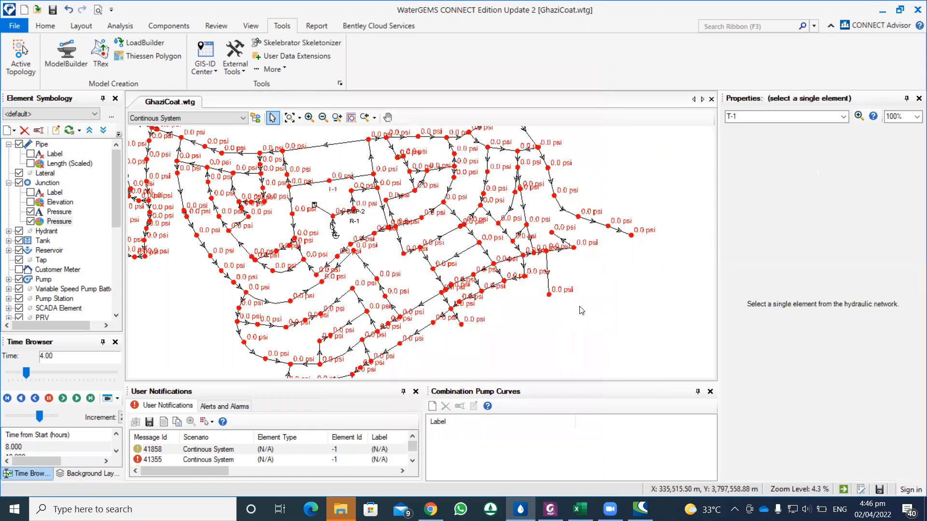
left_click(388, 118)
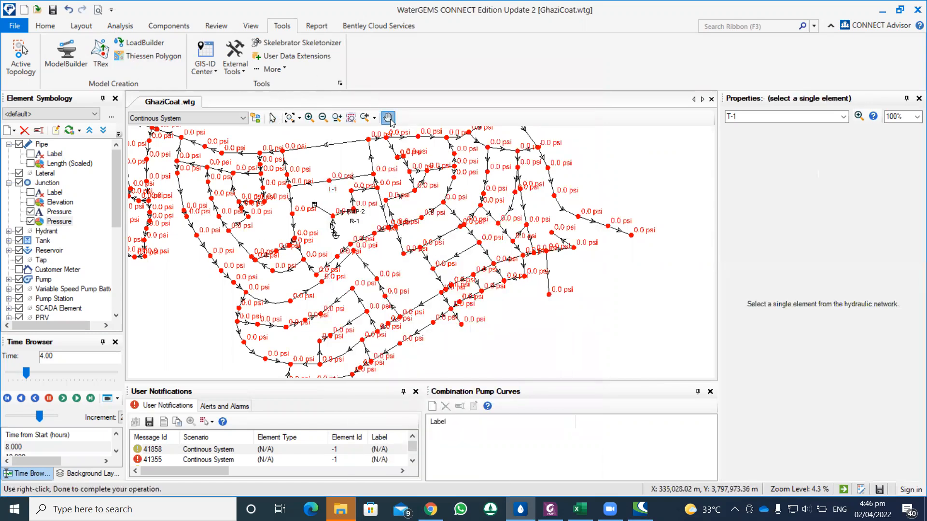
left_click(272, 118)
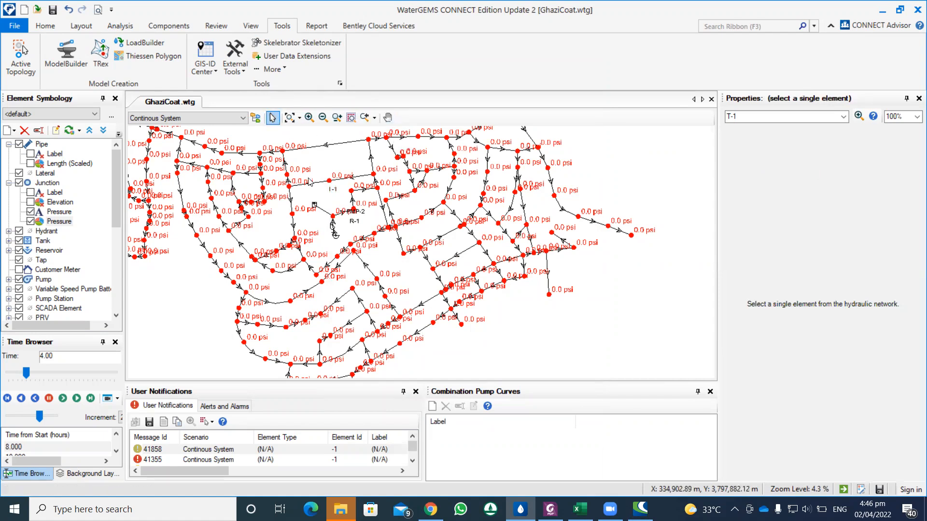
left_click(313, 205)
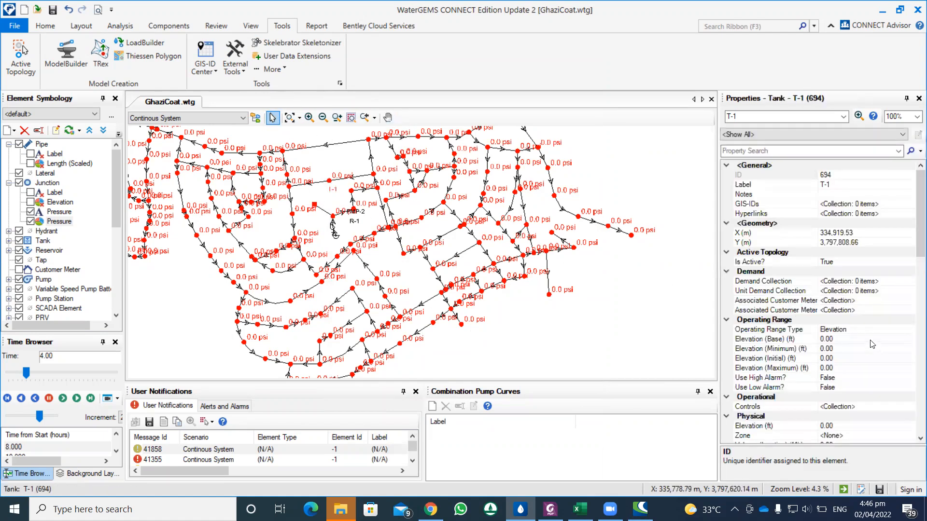
left_click(915, 227)
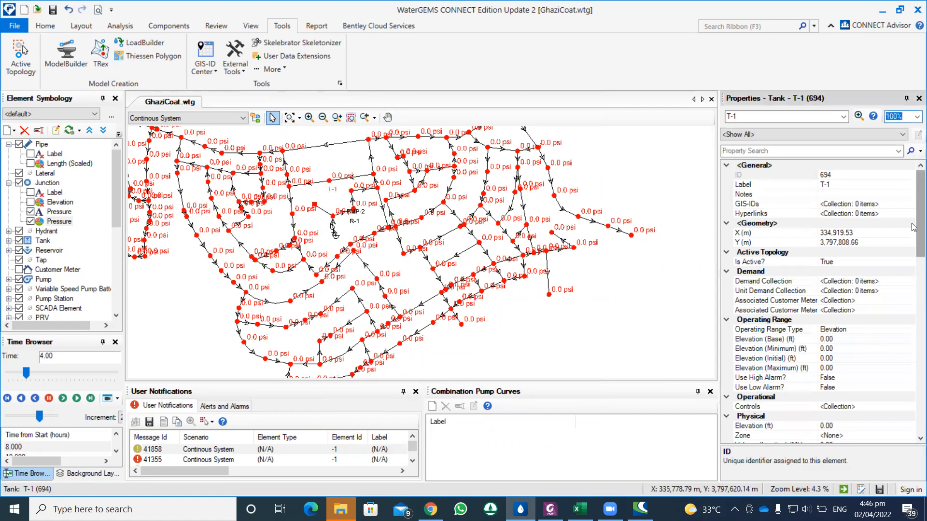
left_click_drag(912, 228, 913, 271)
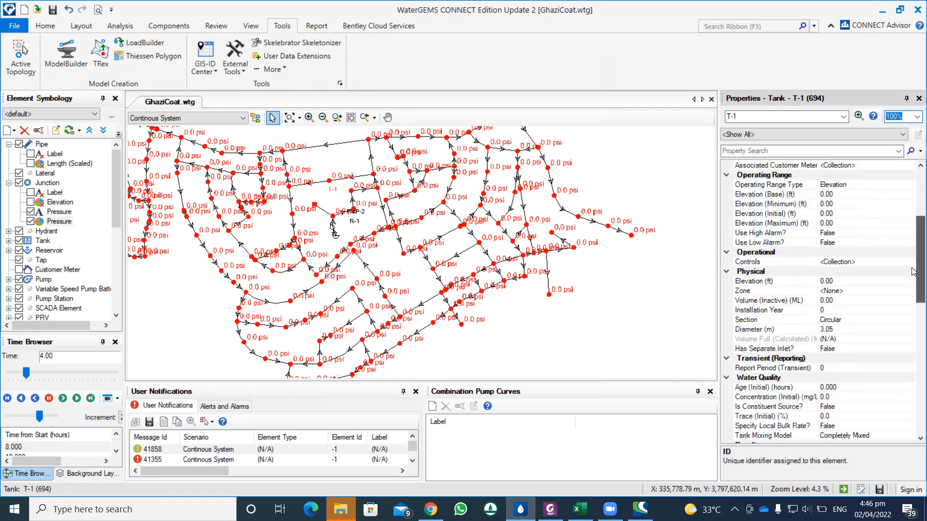
left_click(831, 283)
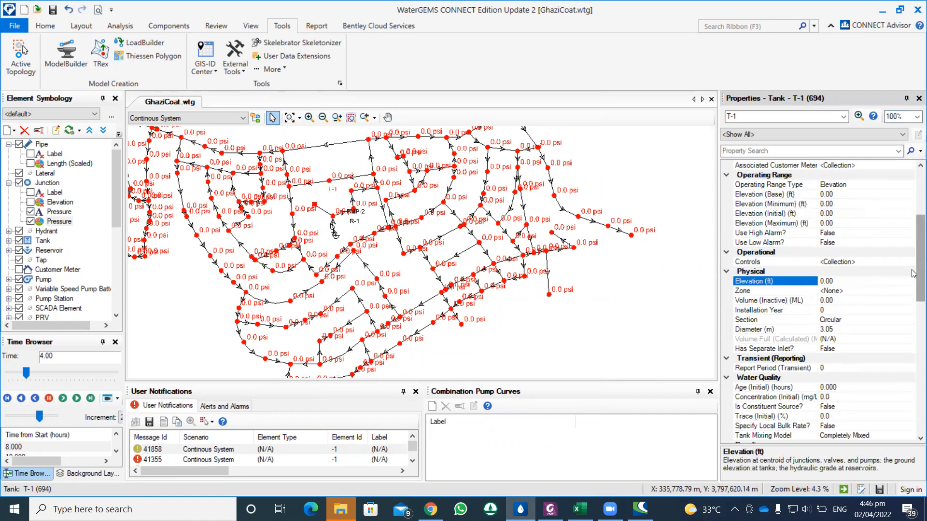
left_click_drag(912, 274, 913, 302)
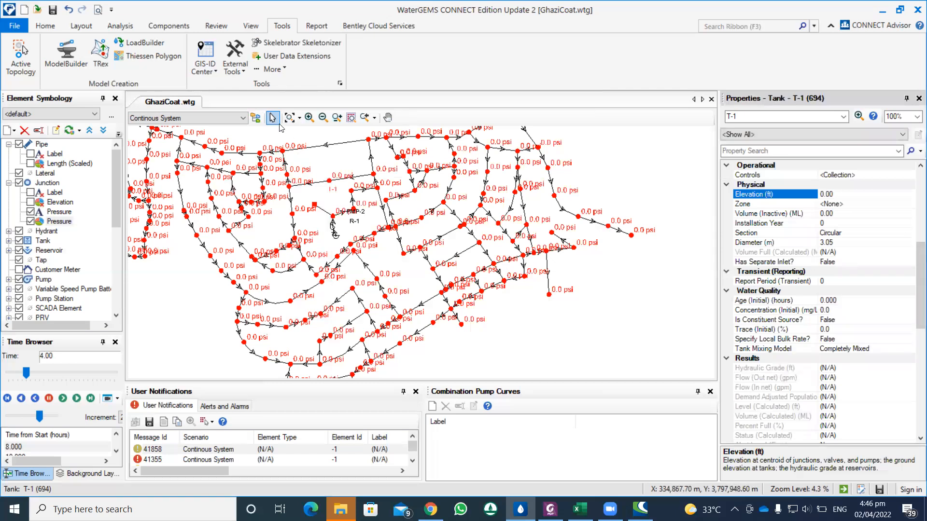
Step: Start the TRex Wizard with DXF Contours as the data source and load the contour file as the elevation dataset
left_click(101, 60)
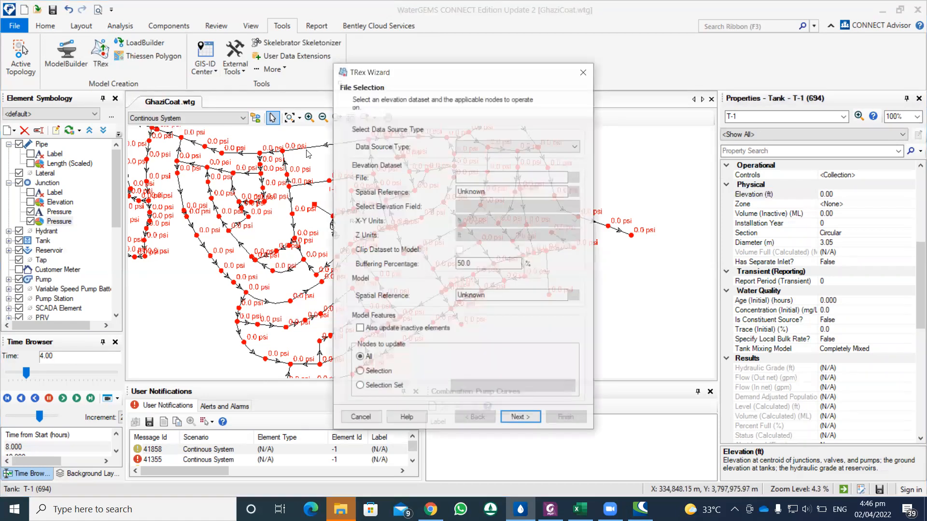
left_click(487, 146)
left_click(487, 158)
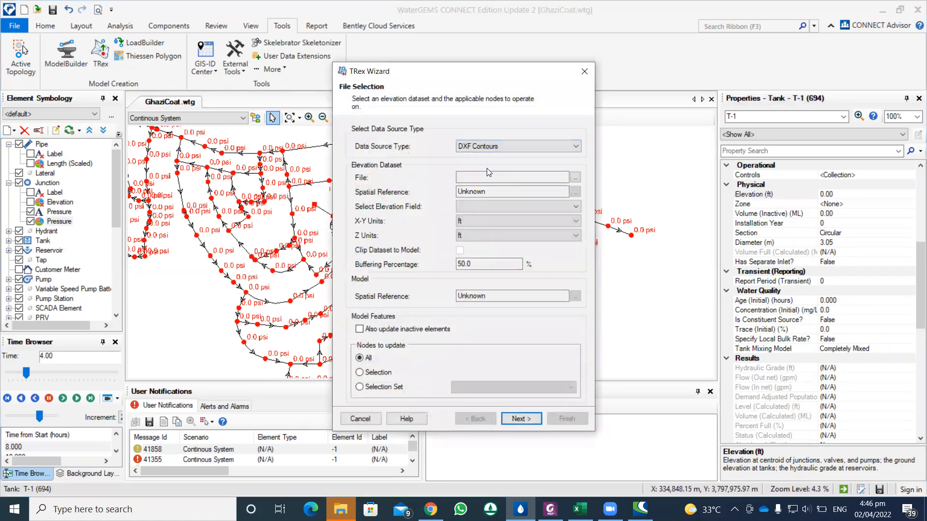
left_click(575, 178)
double_click(485, 176)
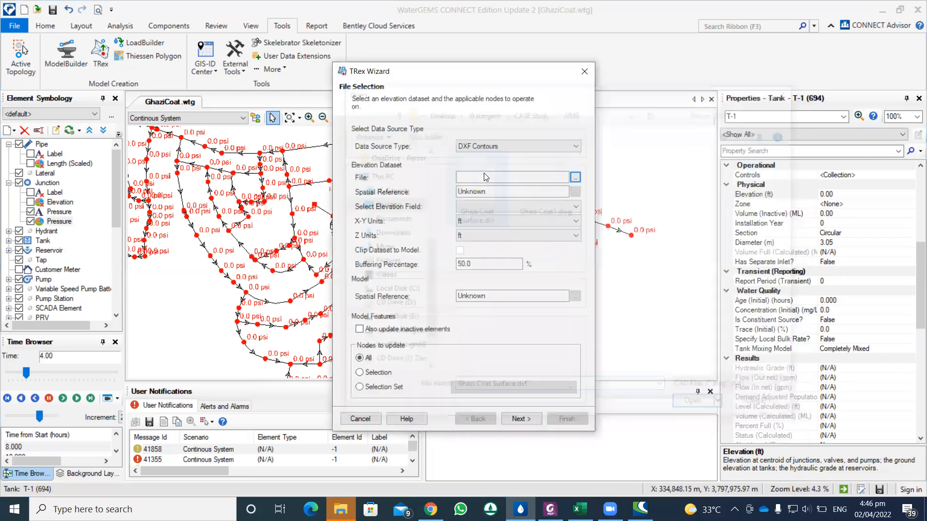
Step: Set the dataset's X-Y and Z units to m and use Elevation as the elevation field
left_click(480, 221)
left_click(460, 271)
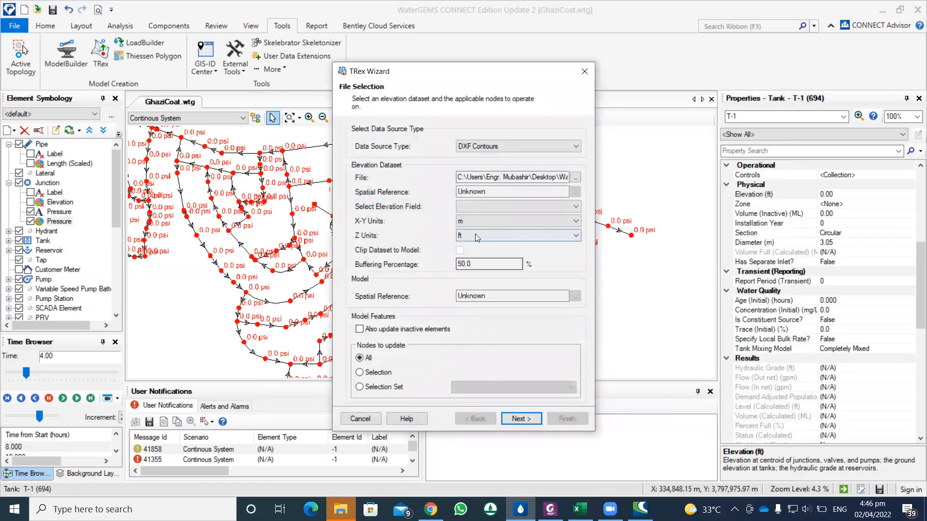
left_click(475, 235)
left_click(460, 285)
left_click(478, 208)
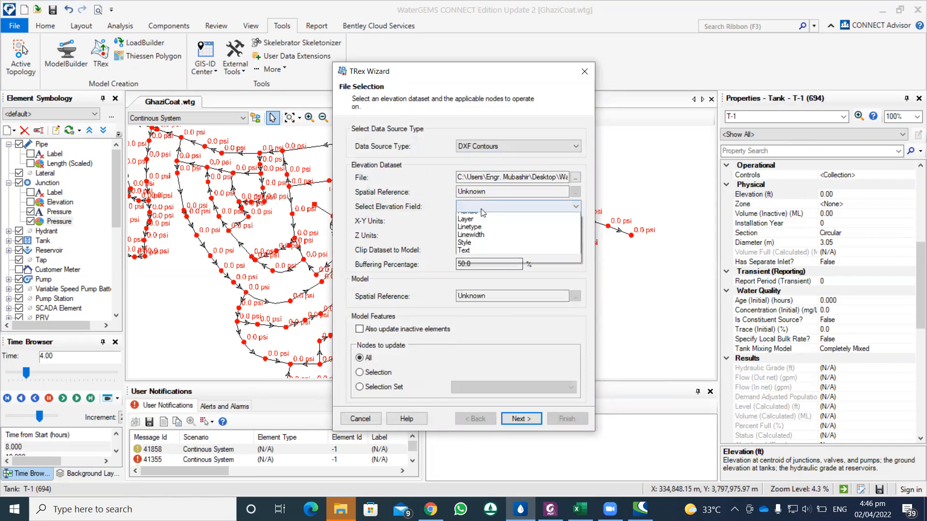
left_click(476, 233)
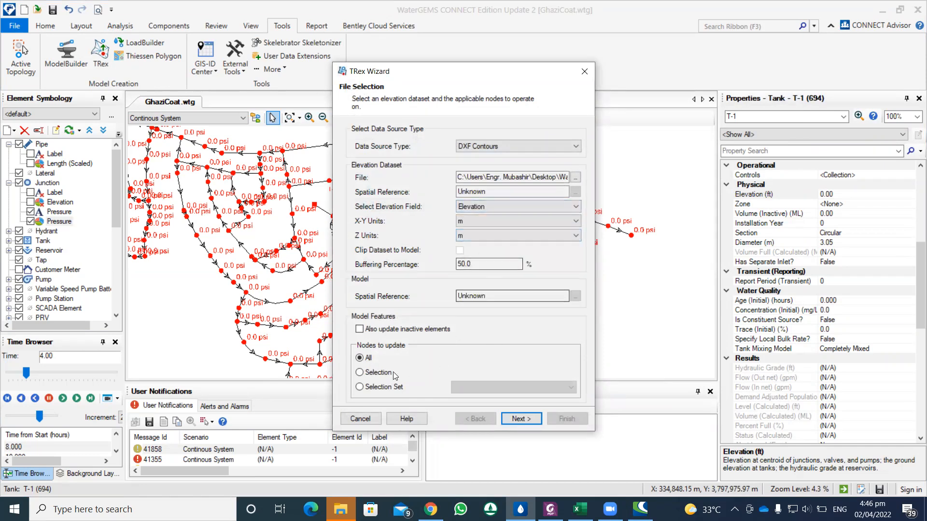
Step: Limit the nodes to update to the Tank selection set and save the computed elevation to the Base Physical alternative
left_click(405, 387)
left_click(456, 387)
left_click(478, 425)
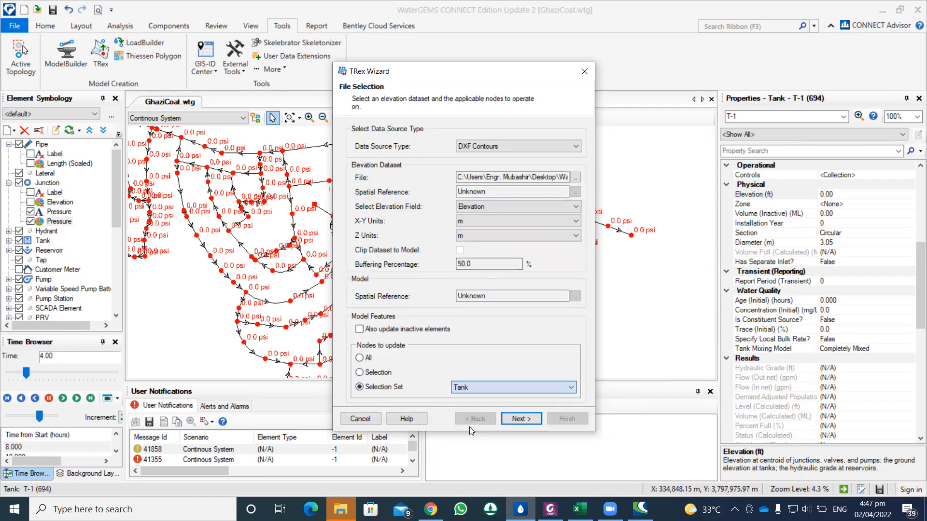
left_click(518, 419)
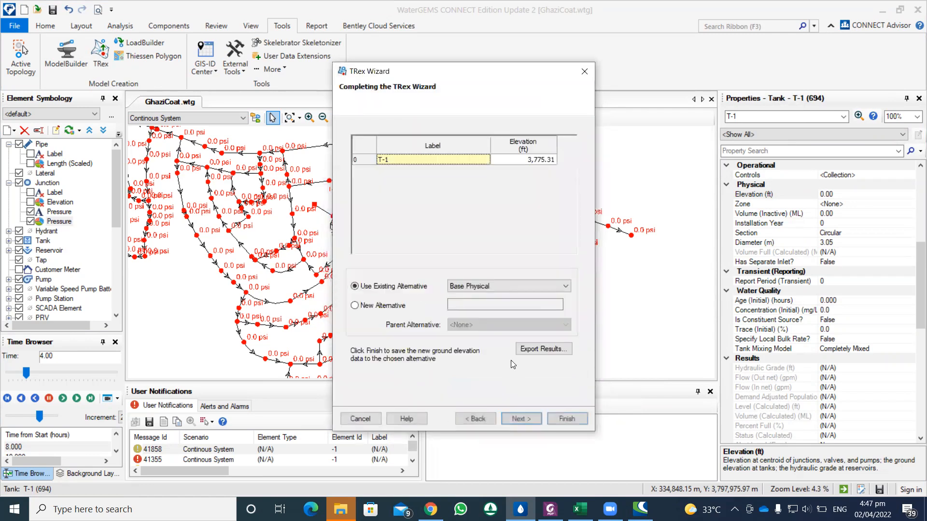
left_click(567, 418)
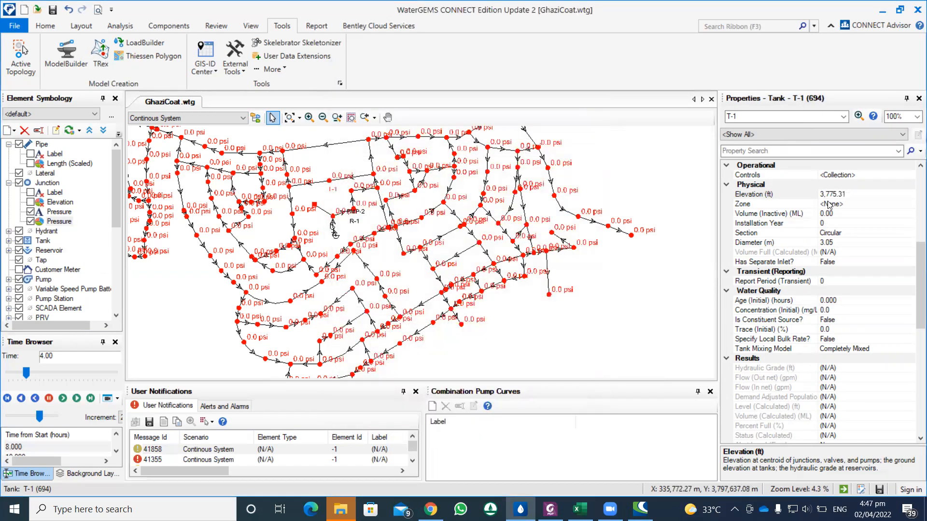
Step: Change the unit of tank T-1's elevation fields to m
scroll(914, 268, "up", 5)
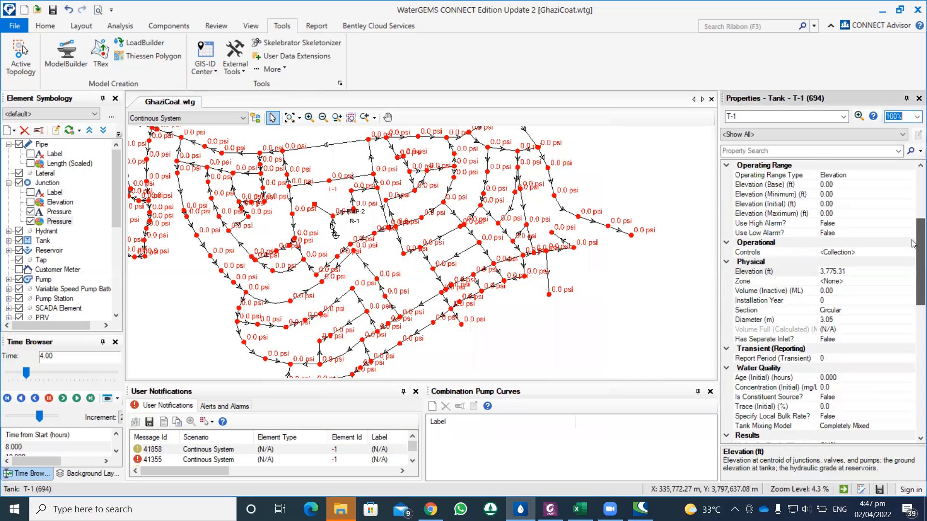
left_click(815, 320)
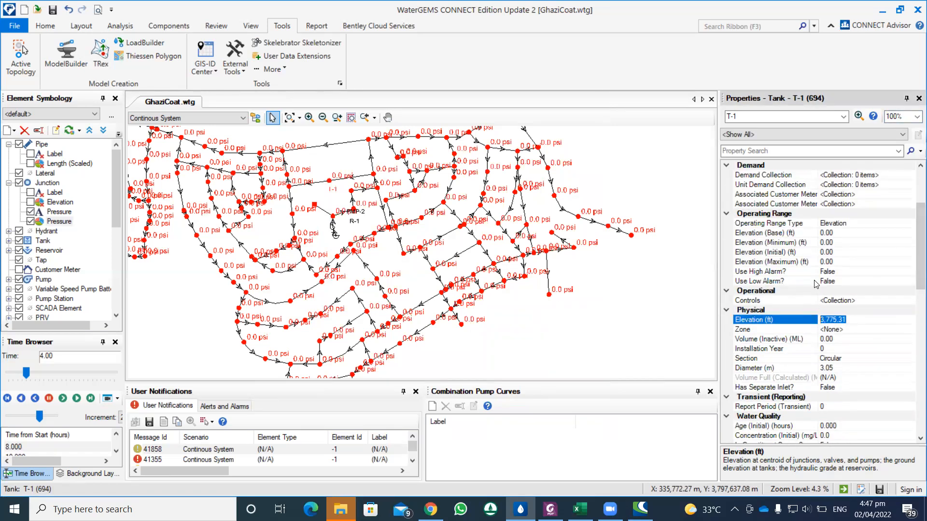
key("Escape")
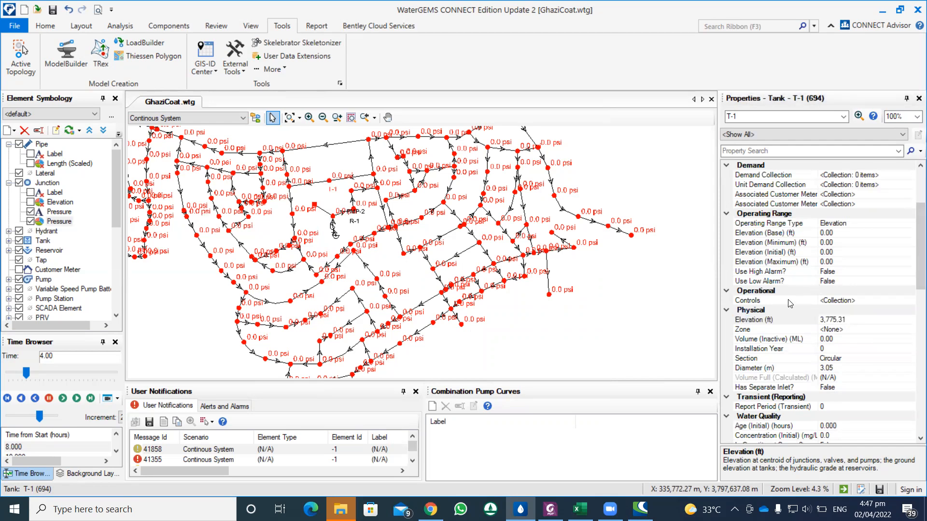
right_click(788, 237)
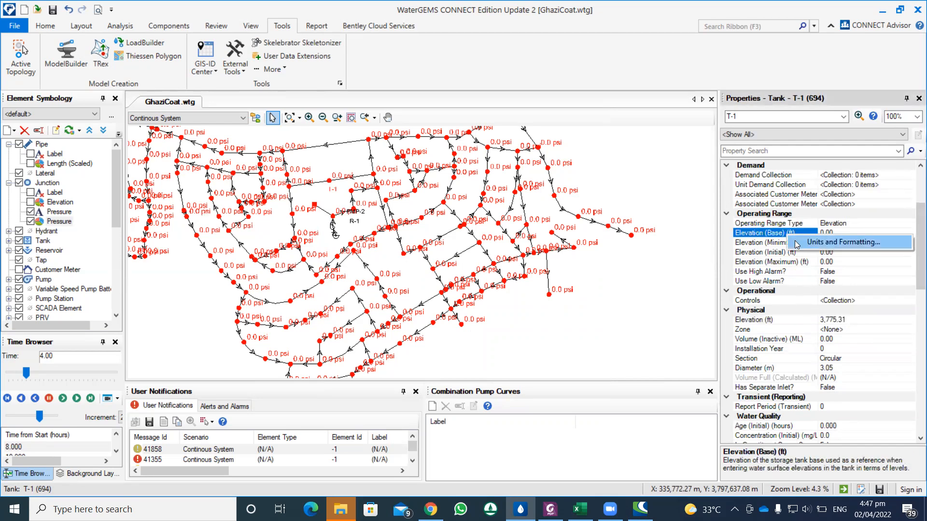
left_click(801, 244)
left_click(425, 245)
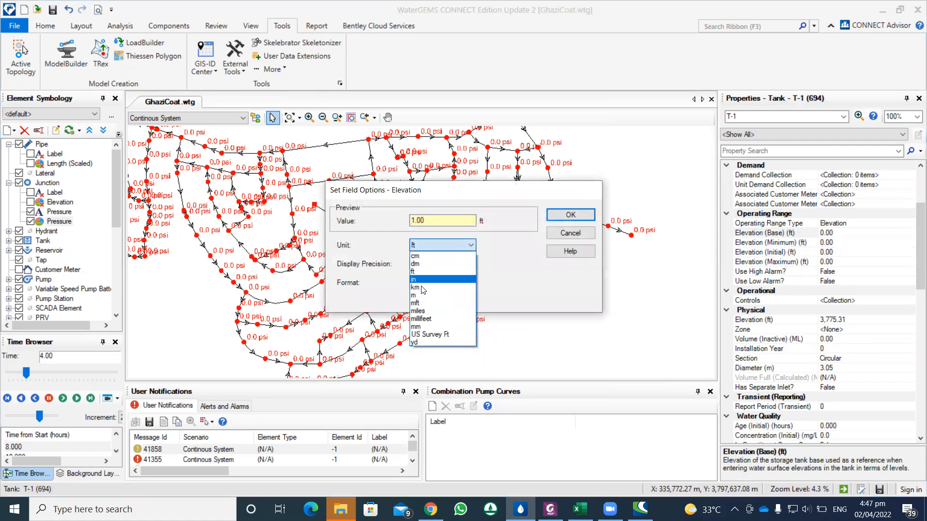
left_click(420, 291)
left_click(571, 214)
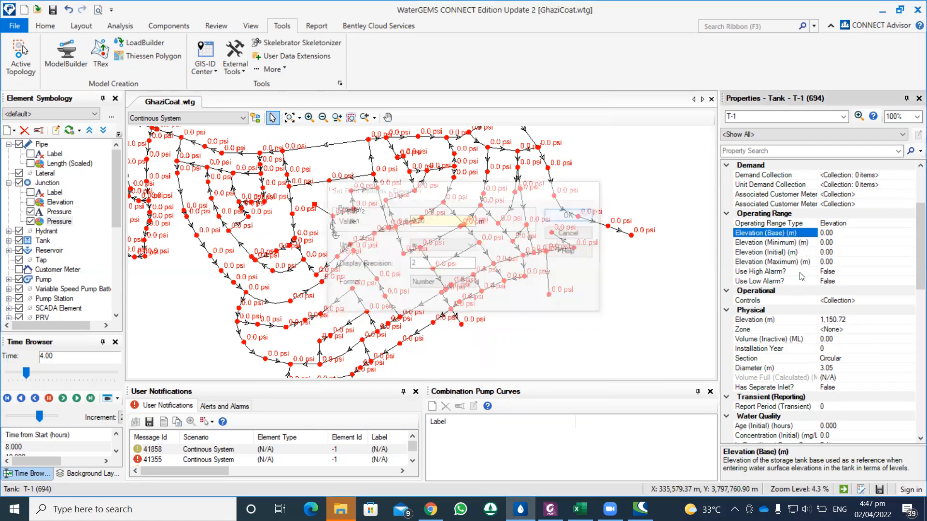
Step: Set tank T-1's base elevation to 15 m and change its operating range type to Level
left_click(831, 233)
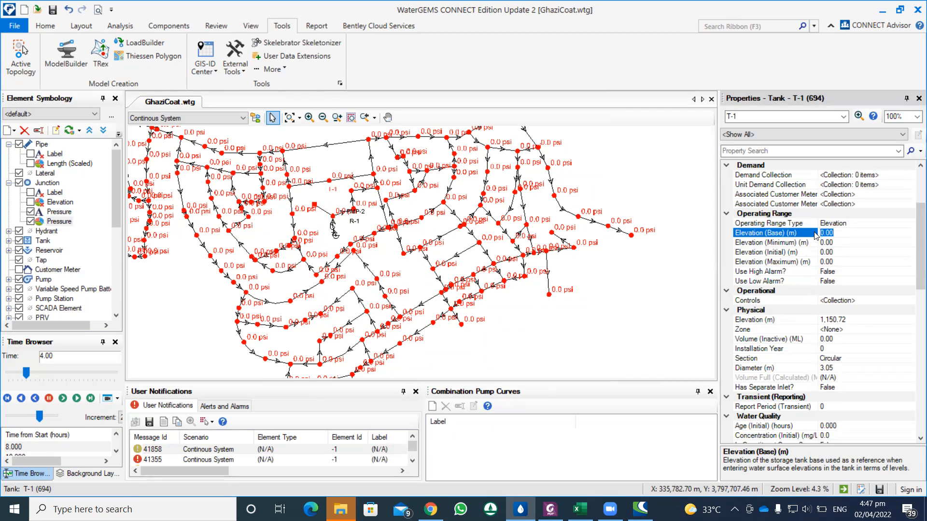
type("15")
left_click(843, 242)
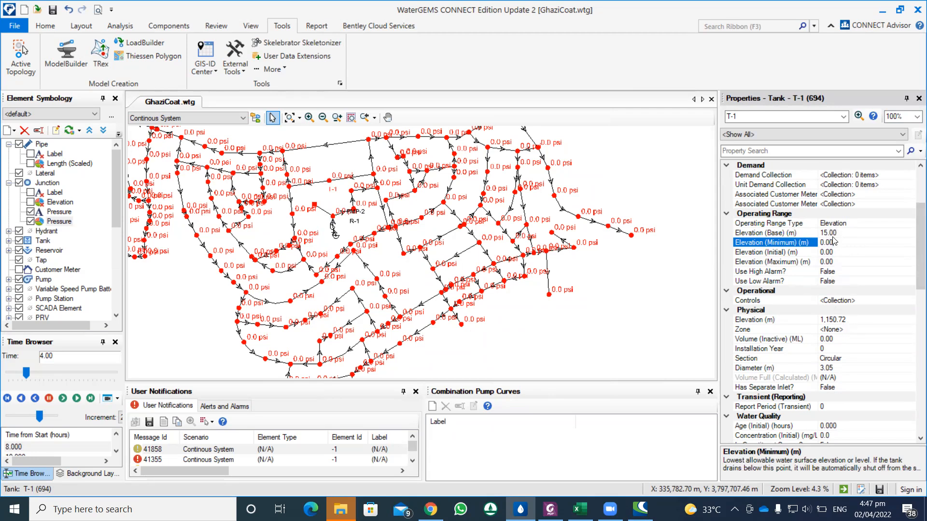
left_click_drag(836, 244, 820, 244)
left_click(833, 234)
left_click(837, 223)
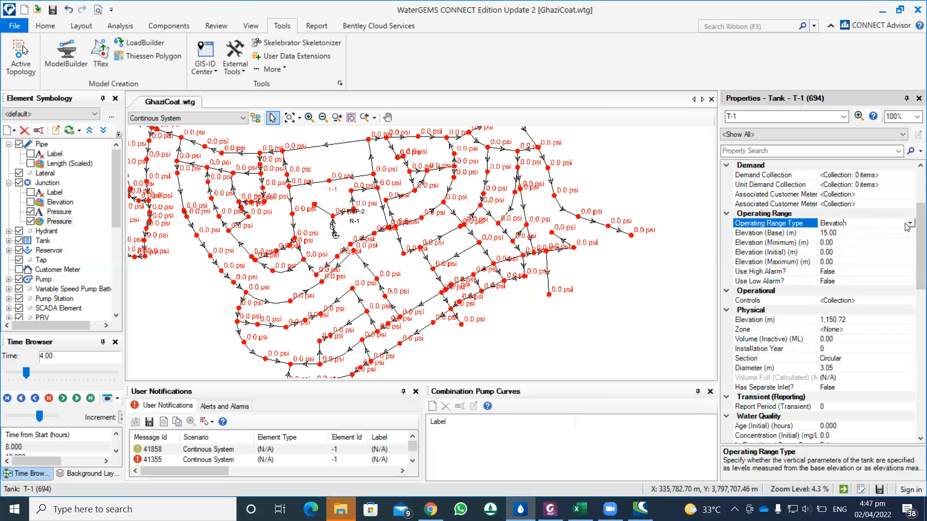
left_click(909, 223)
left_click(841, 242)
left_click(848, 232)
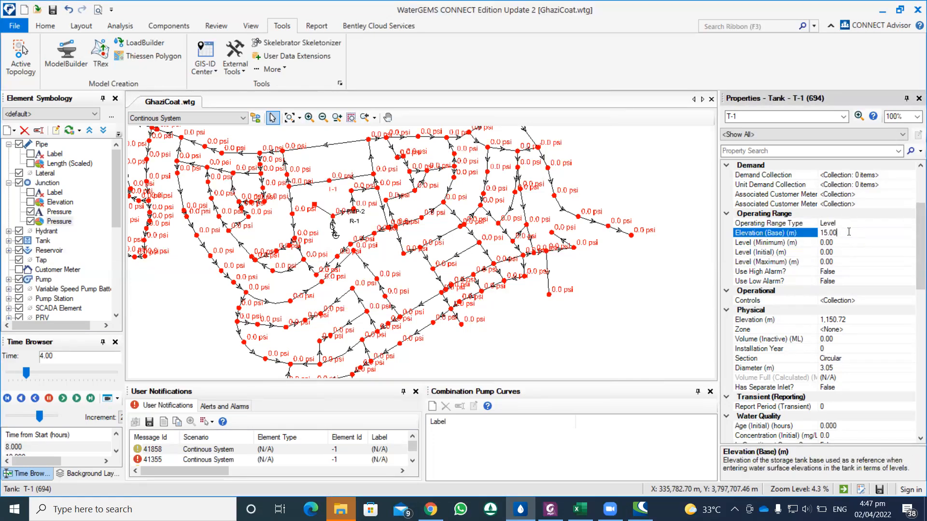
left_click_drag(837, 233, 821, 233)
Step: Set tank T-1's operating levels to 16 m minimum, 17 m initial and 22 m maximum
left_click(827, 241)
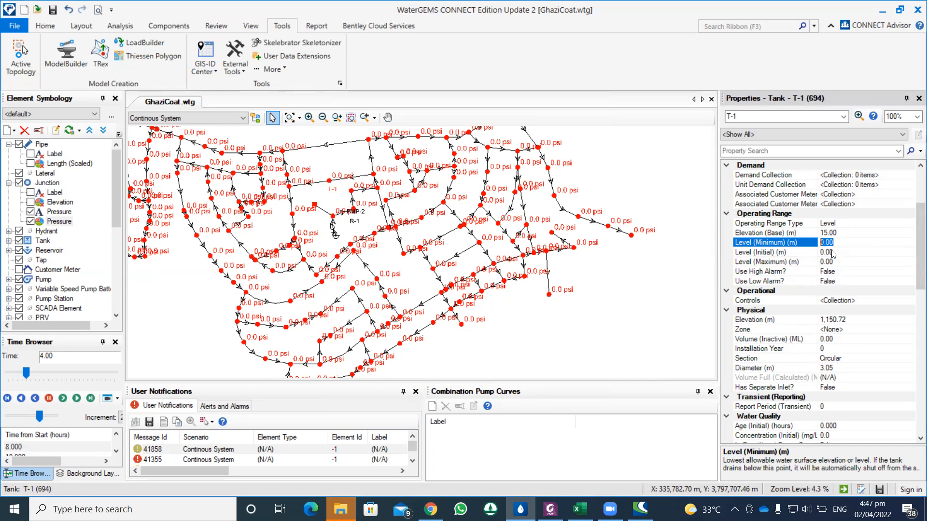
type("16")
left_click(835, 251)
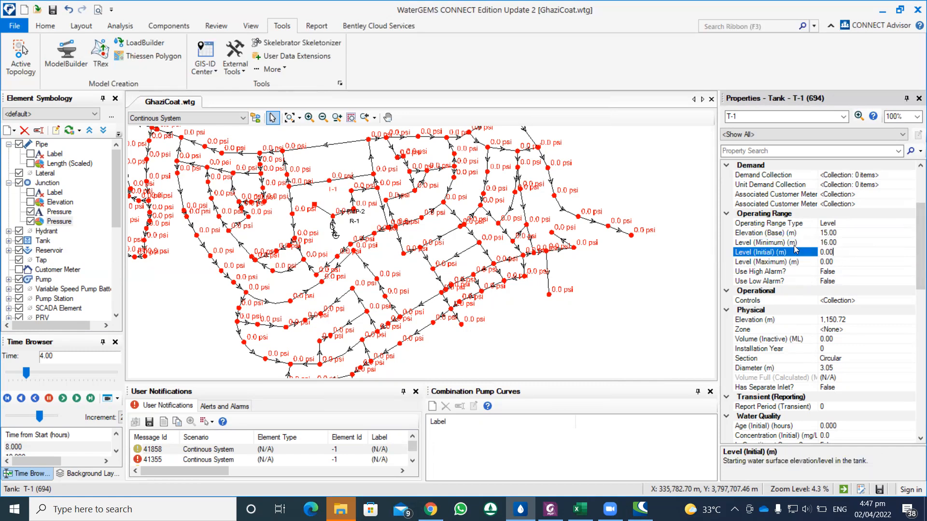
left_click(837, 252)
left_click_drag(837, 252, 815, 252)
type("17")
left_click(834, 263)
left_click_drag(822, 262, 823, 262)
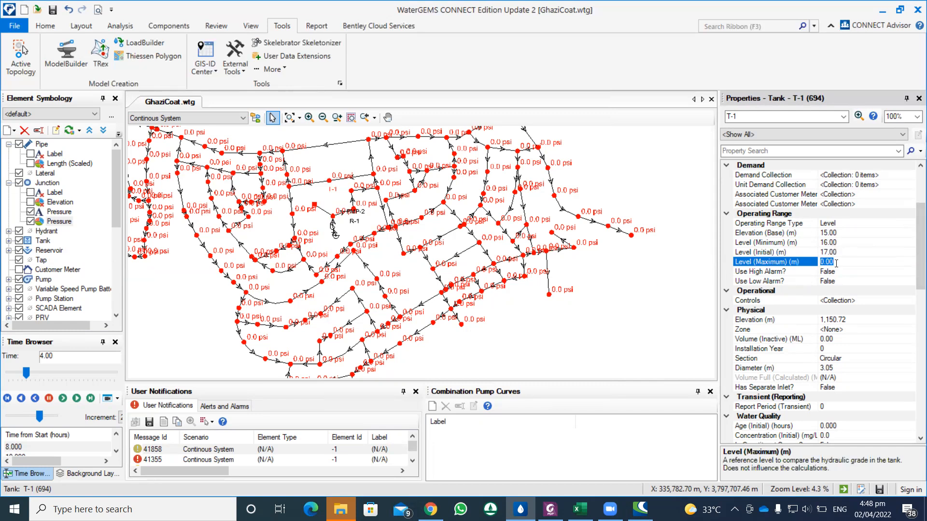
type("22")
left_click(844, 252)
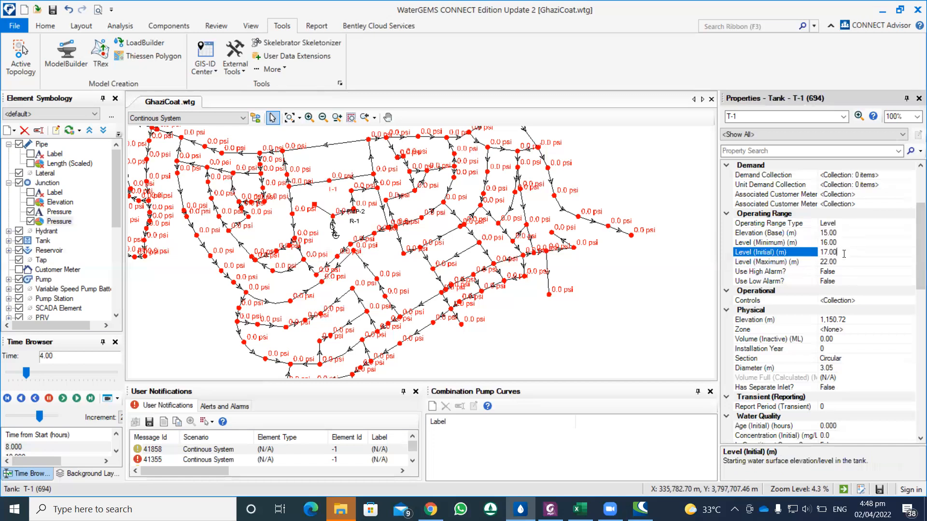
Step: Set the diameter of tank T-1's circular section to 5 m
left_click(832, 348)
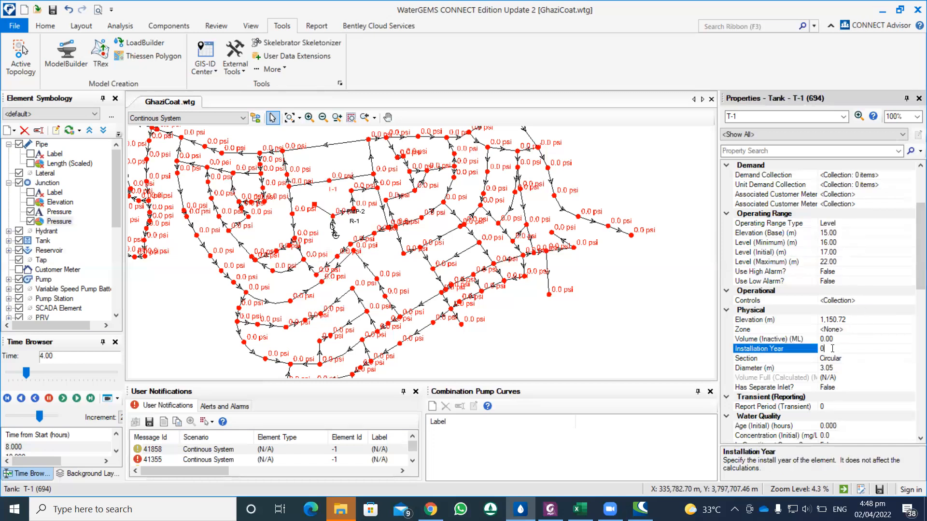
left_click(834, 368)
left_click_drag(834, 368, 820, 369)
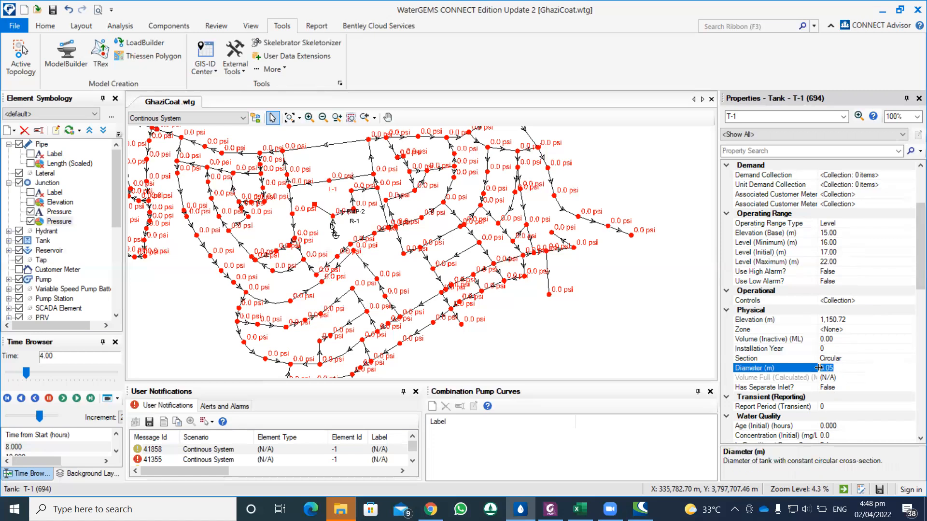
key("BackSpace")
left_click(846, 379)
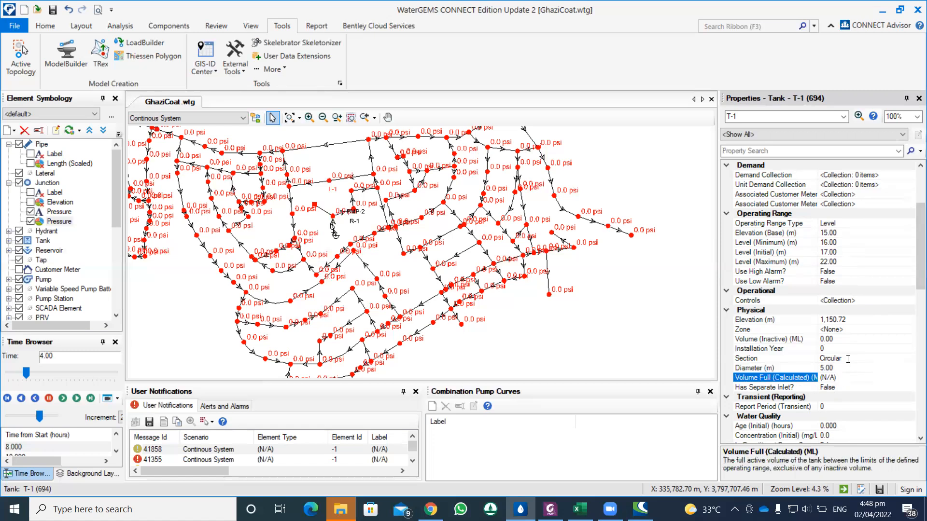
left_click(842, 358)
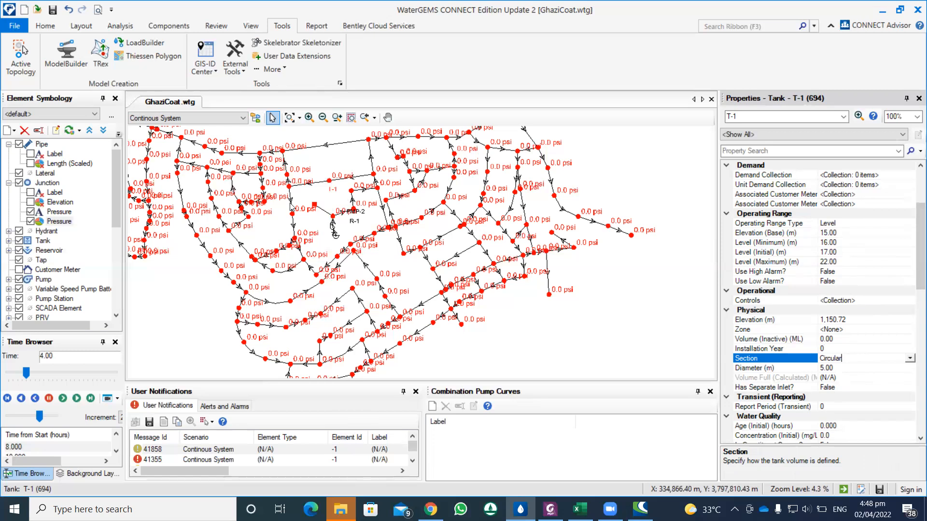
Step: Compute the Continous System scenario and review its calculation summary
left_click(54, 27)
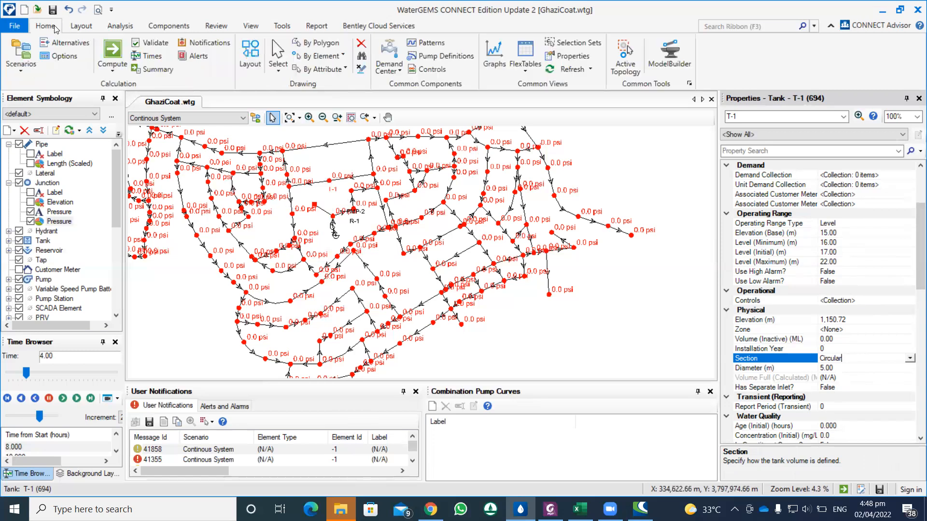
left_click(111, 52)
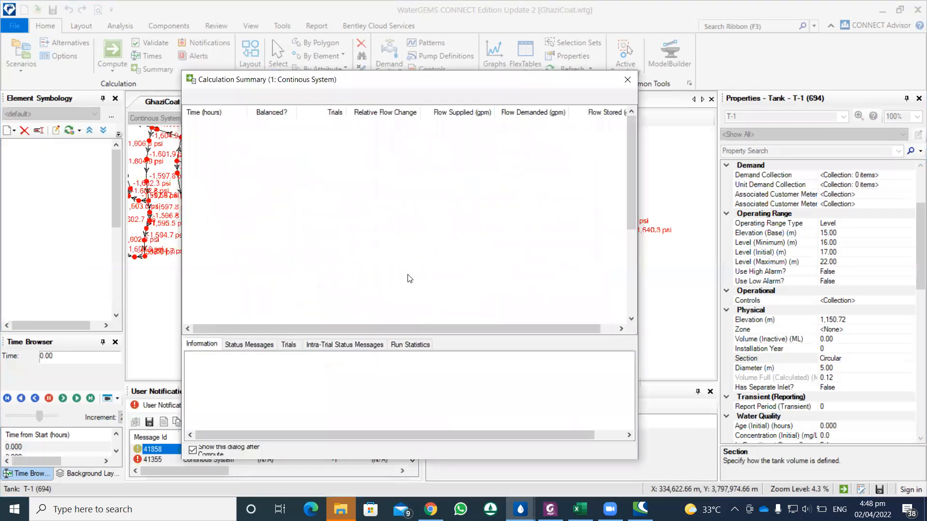
left_click(627, 80)
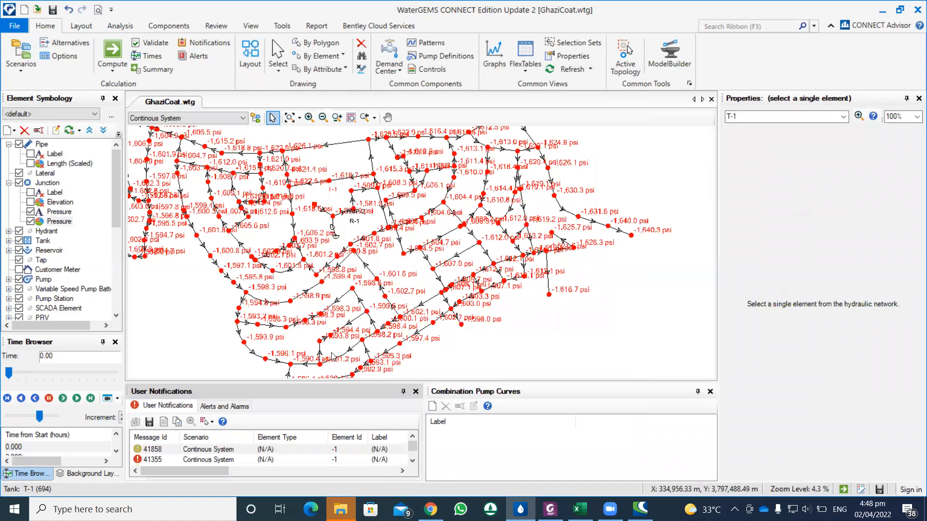
right_click(315, 207)
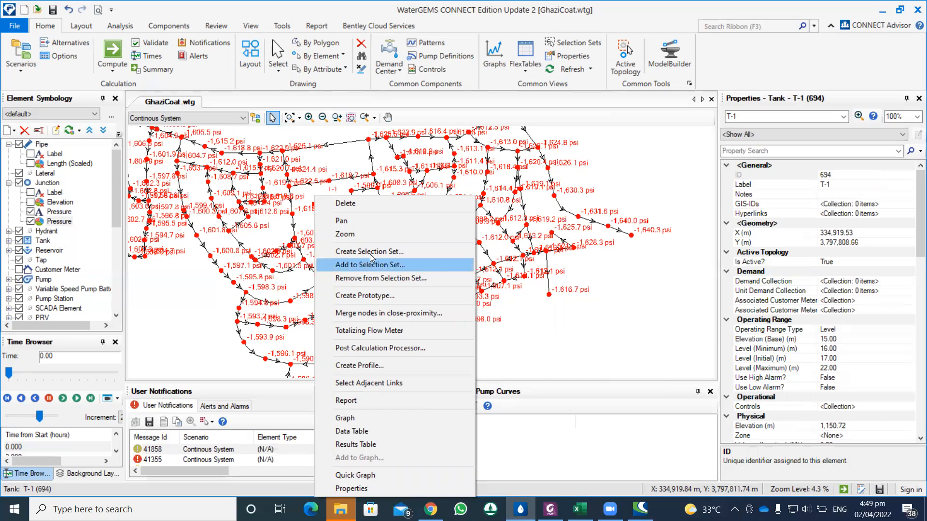
left_click(448, 71)
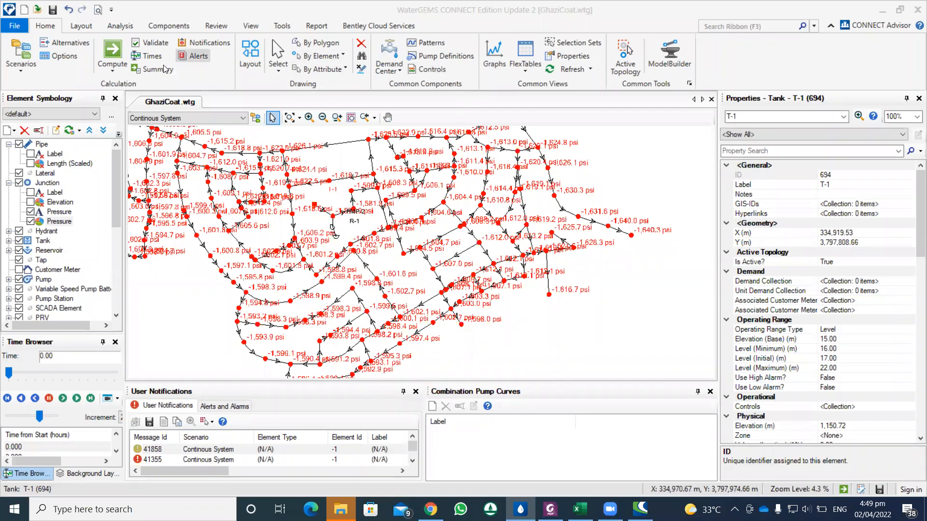
left_click(154, 69)
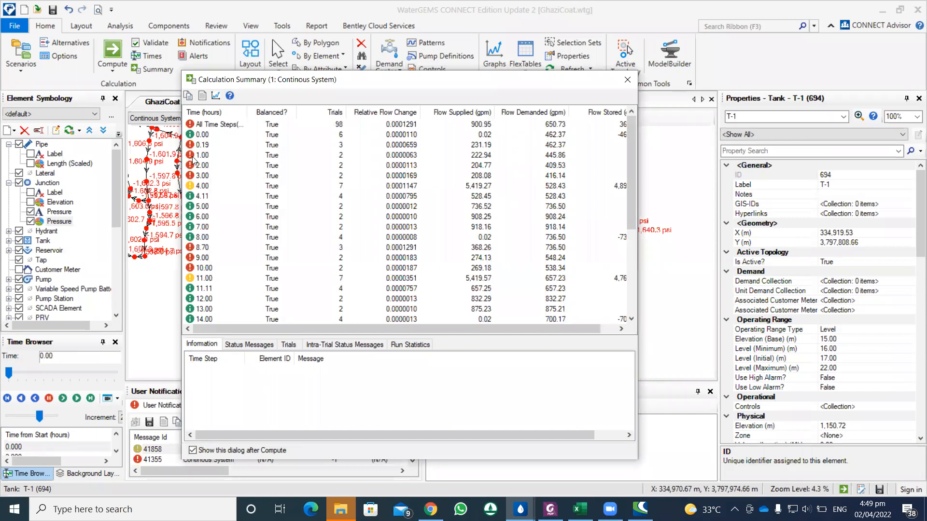
left_click(628, 80)
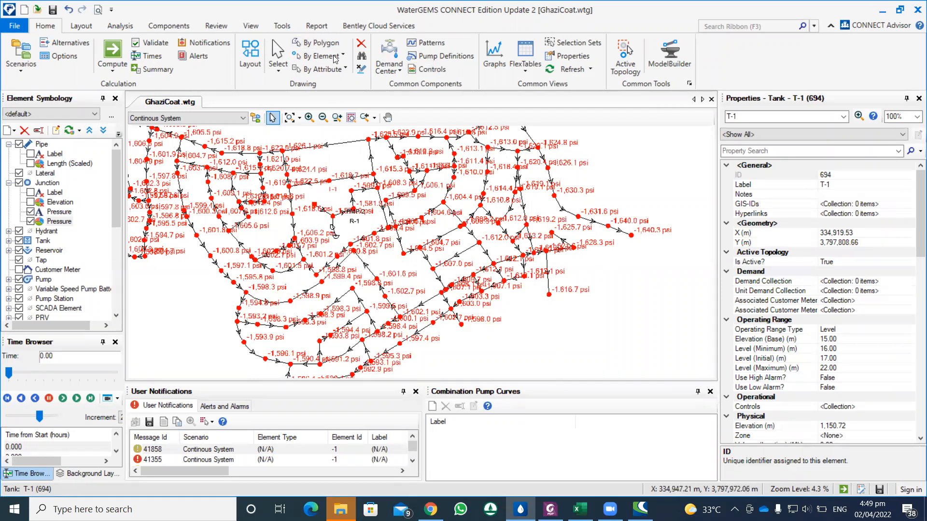
Step: Graph tank T-1's hydraulic grade over time for the Continous System scenario, examine the curve and close the graph
right_click(315, 209)
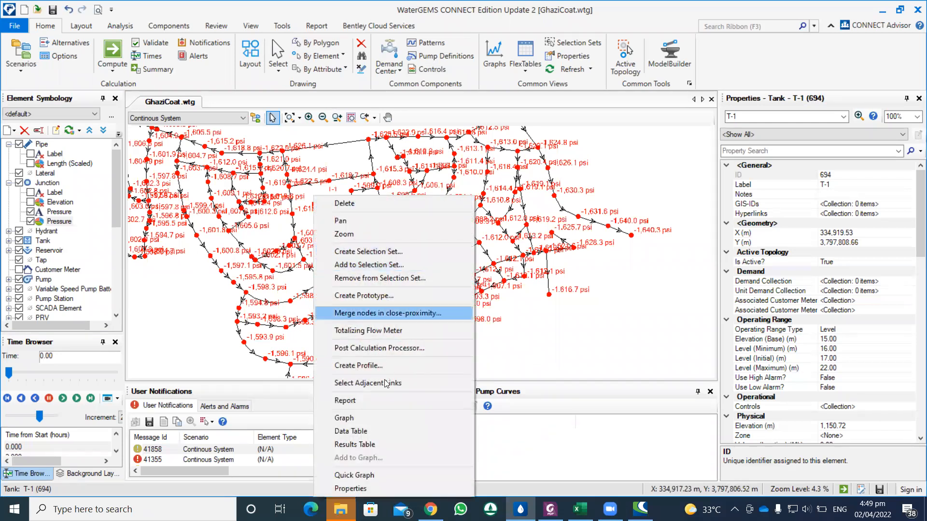
left_click(361, 418)
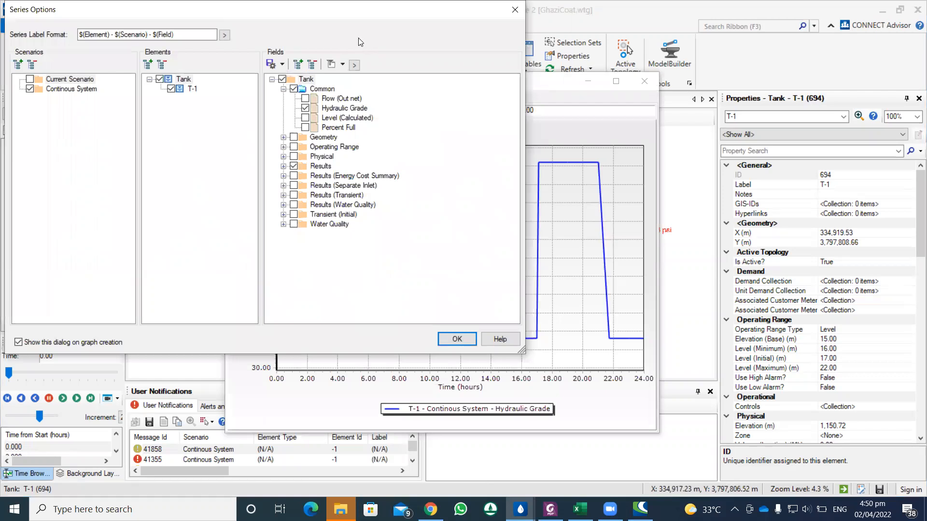
left_click_drag(318, 19, 136, 139)
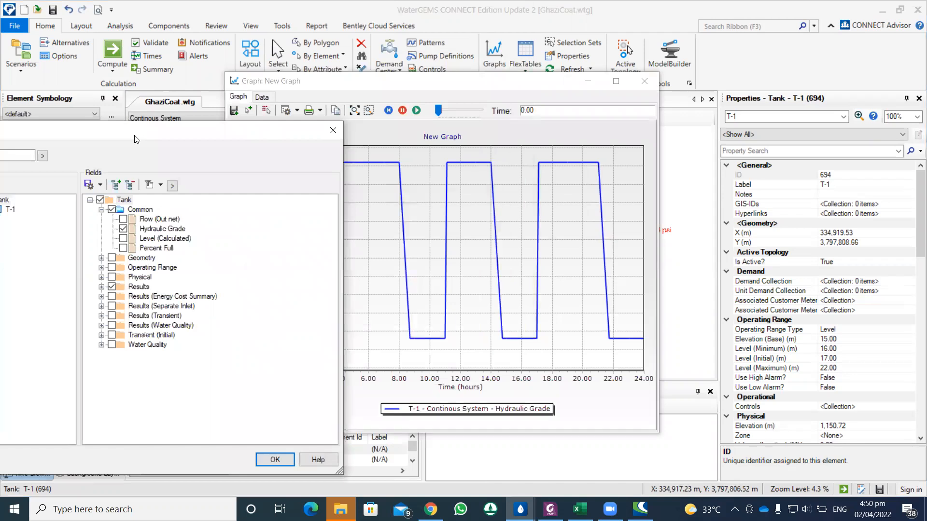
left_click_drag(137, 140, 116, 41)
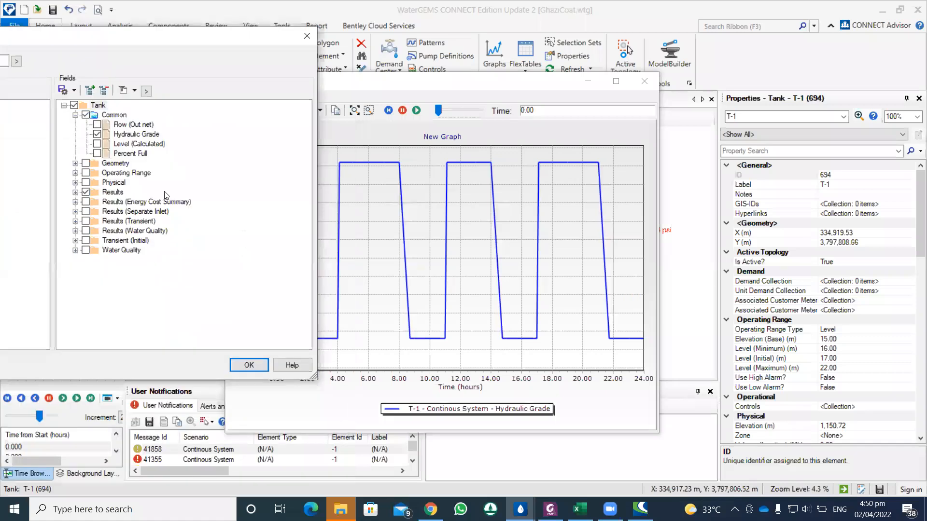
left_click(248, 363)
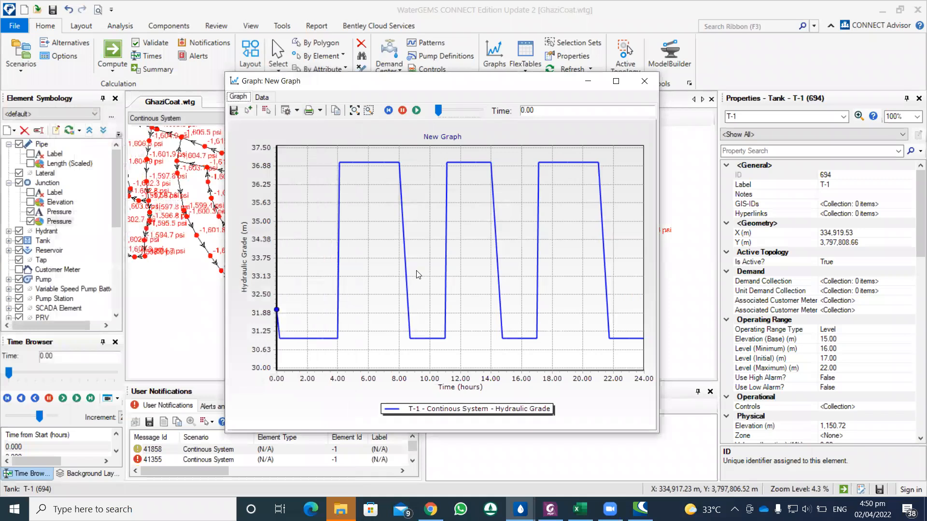
right_click(250, 218)
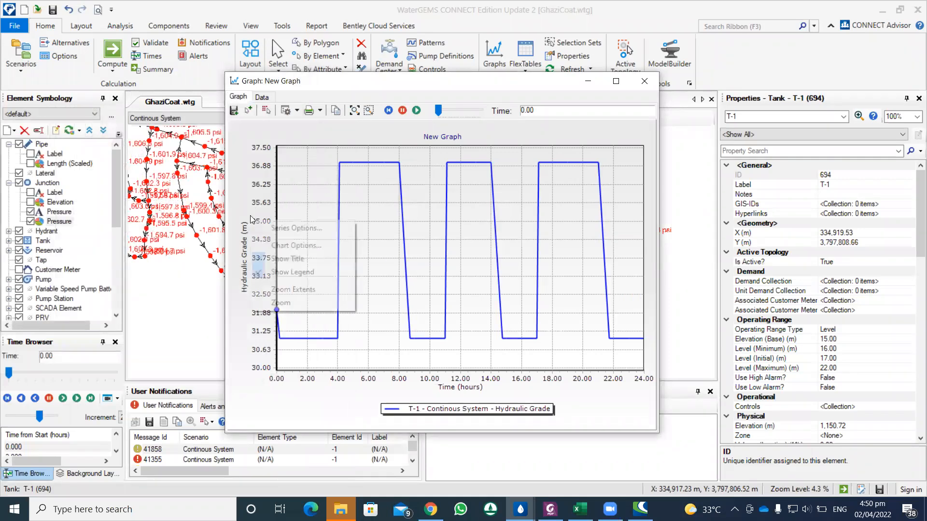
left_click(246, 96)
left_click(644, 81)
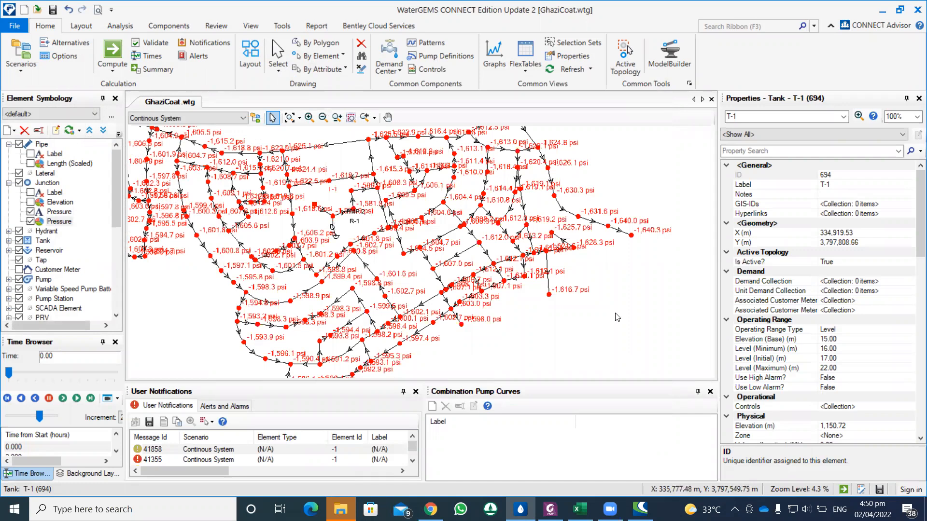
Step: Raise tank T-1's maximum level to 25 m and recompute the scenario
left_click(834, 368)
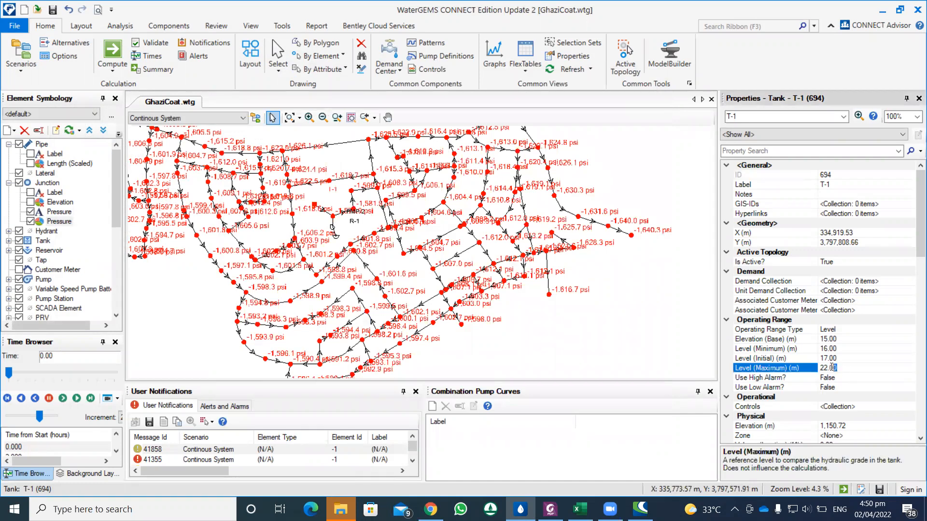
type("25")
left_click(842, 356)
left_click(108, 57)
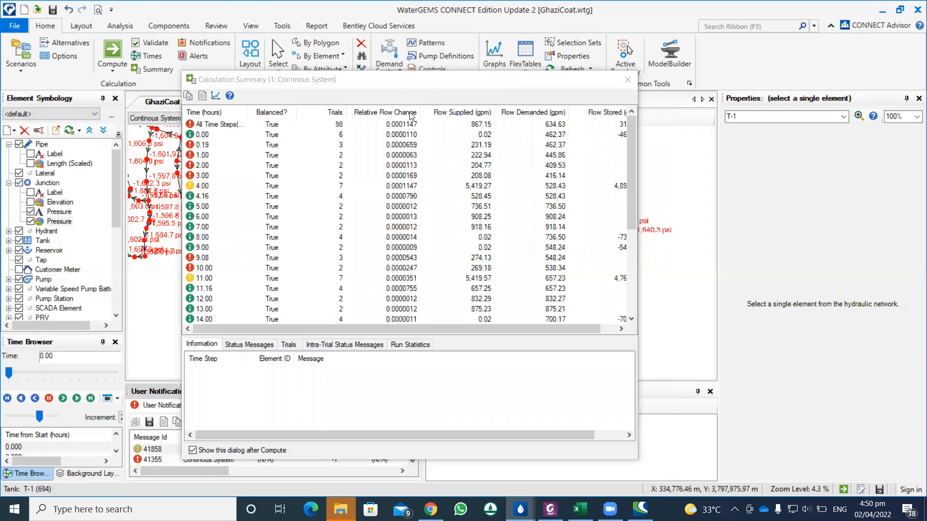
left_click(627, 81)
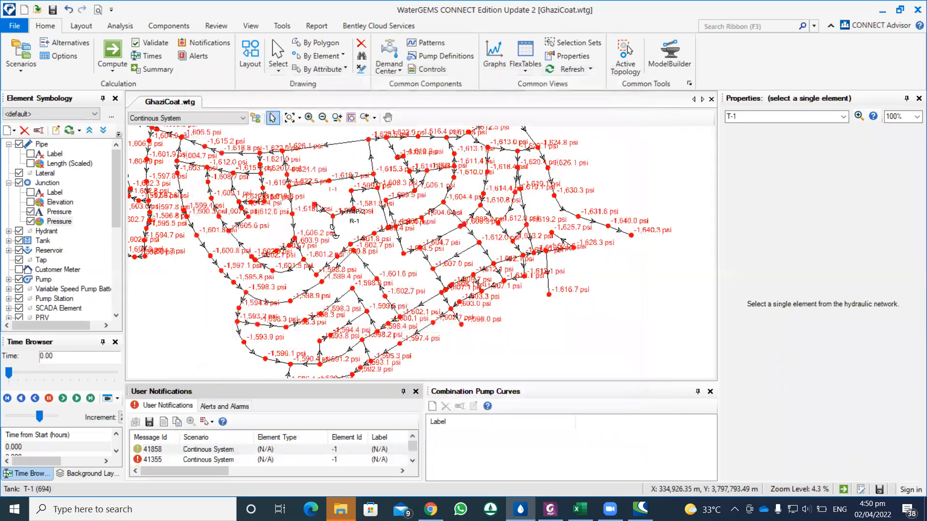
Step: Graph tank T-1's hydraulic grade again from the recomputed results to check the effect of the new maximum level
right_click(315, 205)
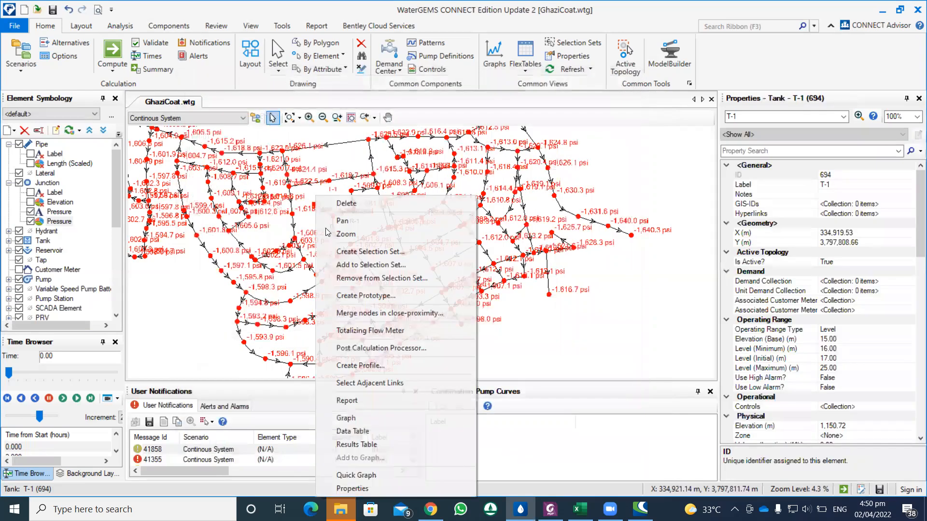
left_click(359, 420)
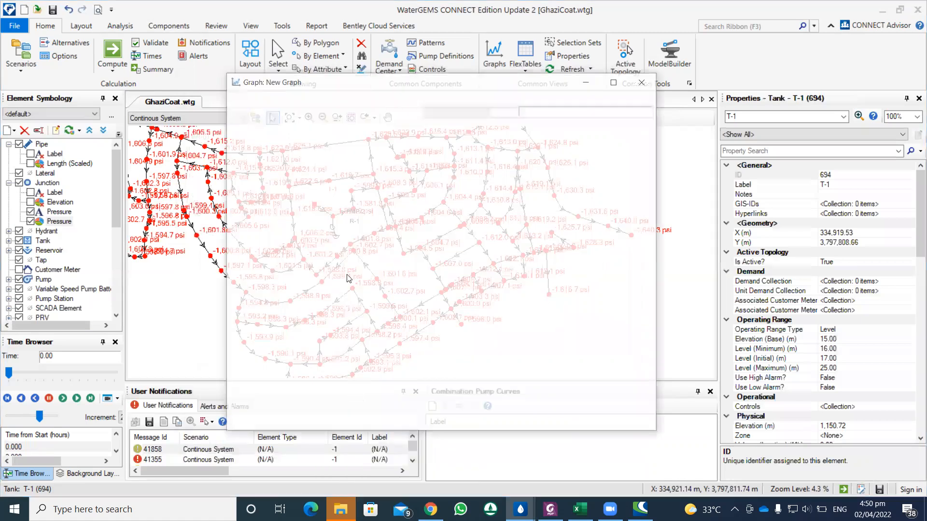
left_click(466, 338)
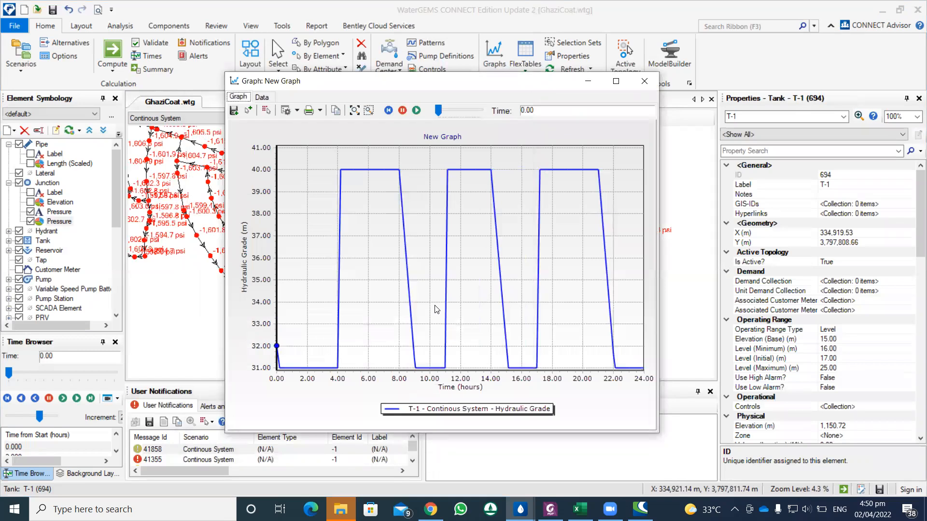
left_click(644, 81)
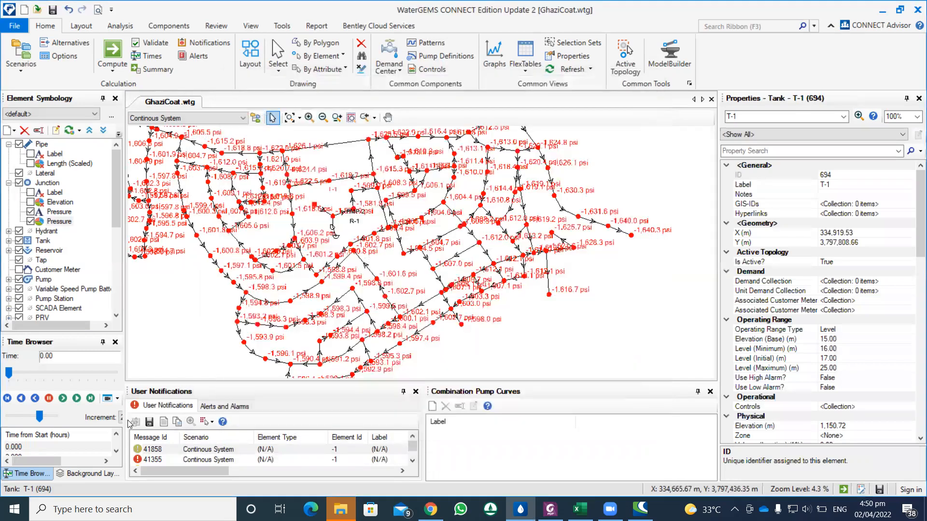
Step: Step the simulation time forward to 4.16 hours to examine the junction pressures across the network
left_click(68, 398)
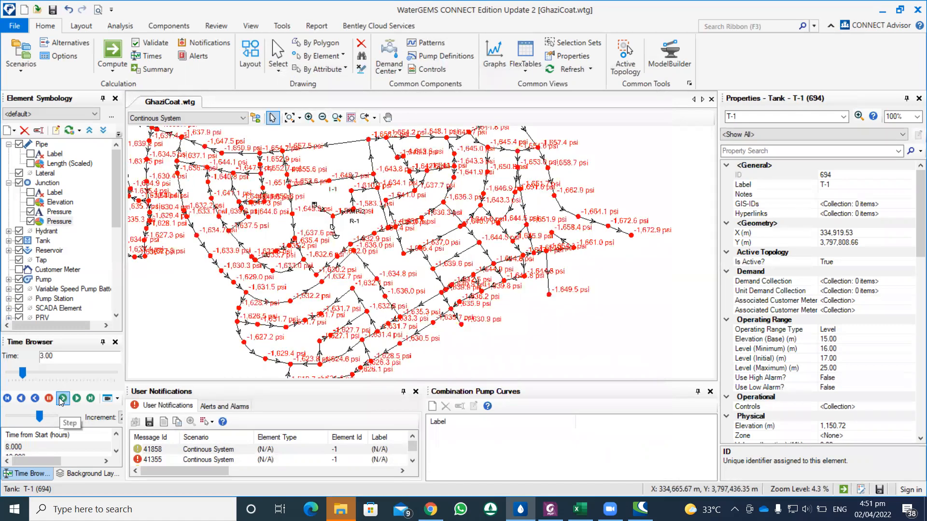
left_click(62, 400)
left_click(62, 399)
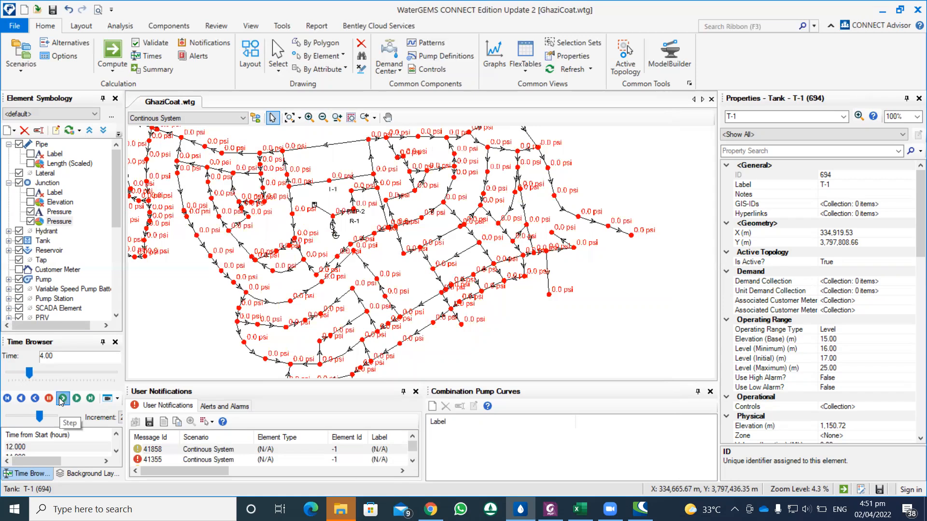
left_click(62, 400)
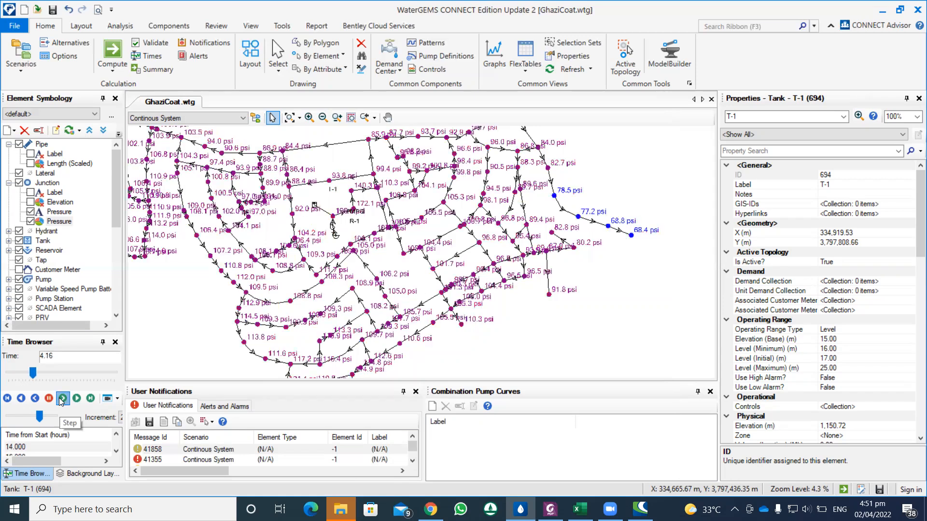
Step: Step the simulation time back and forth up to 9.00 hours and examine the junction pressures around tank T-1 and pump PMP-2
left_click(37, 399)
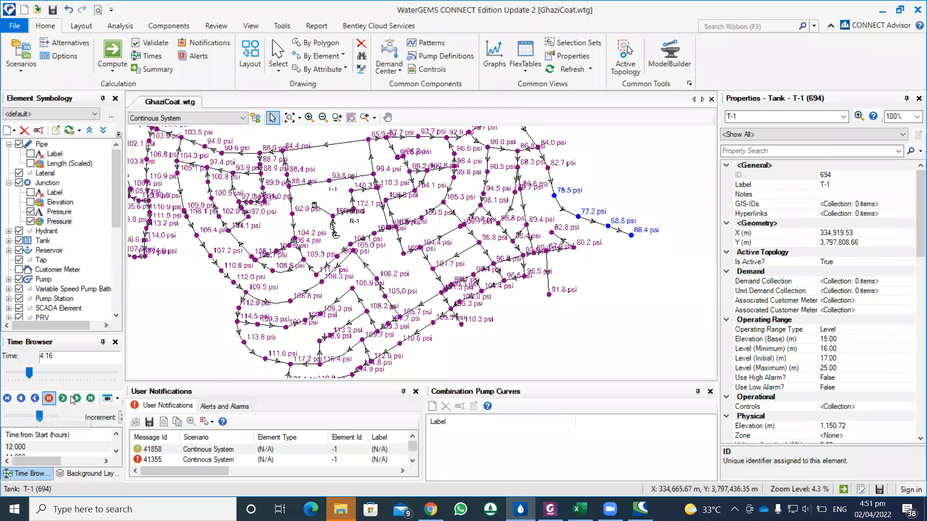
left_click(62, 399)
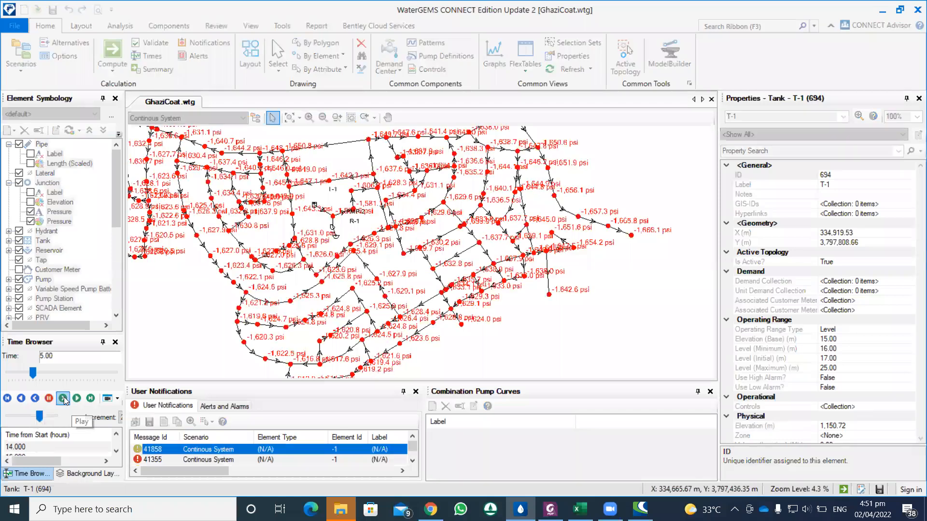
left_click(37, 399)
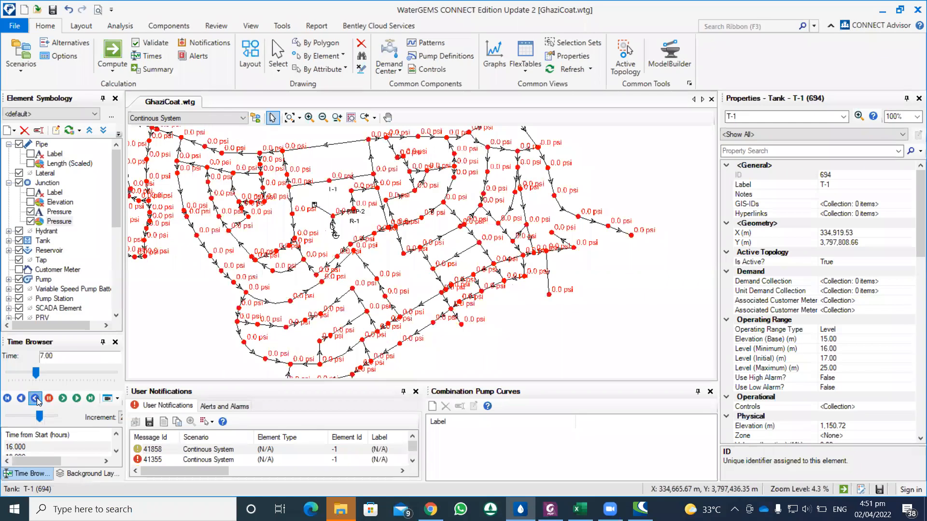
left_click(62, 399)
left_click(63, 399)
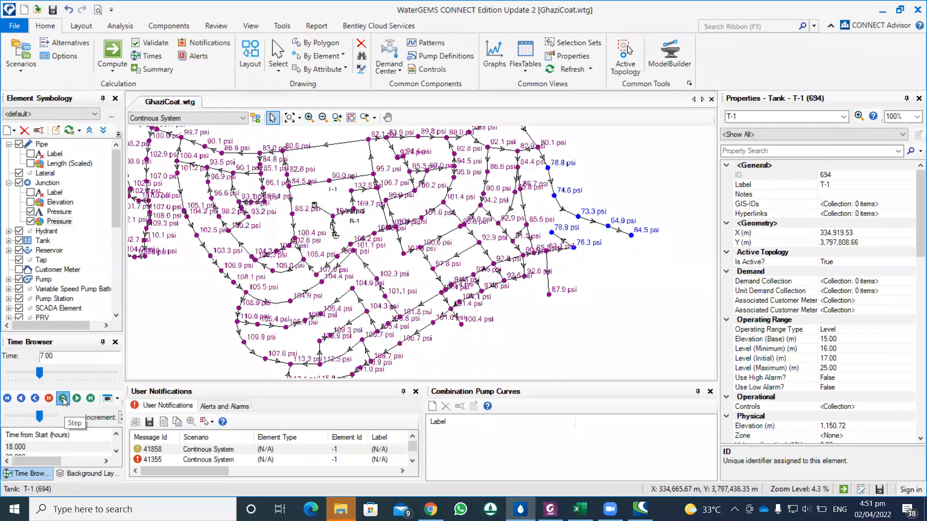
left_click(63, 400)
scroll(323, 217, "up", 2)
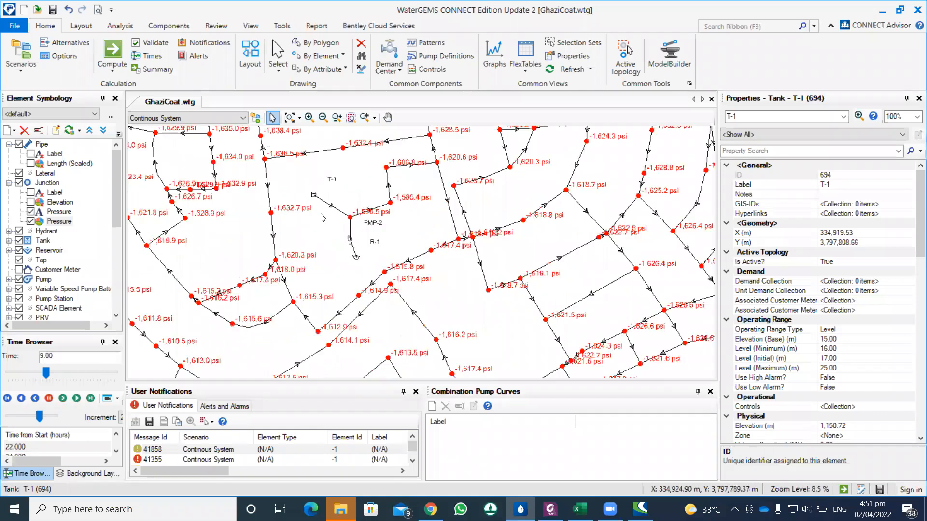
scroll(322, 217, "down", 1)
scroll(323, 218, "down", 1)
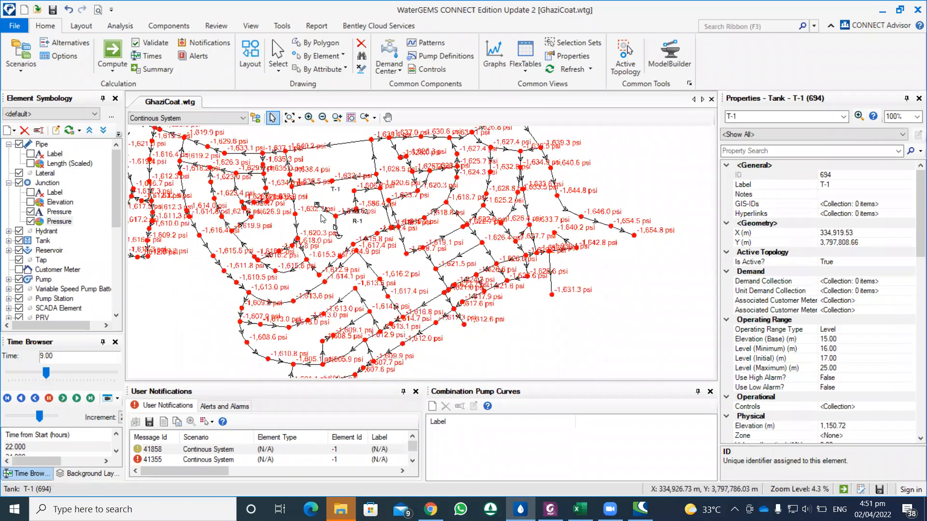
scroll(323, 218, "up", 1)
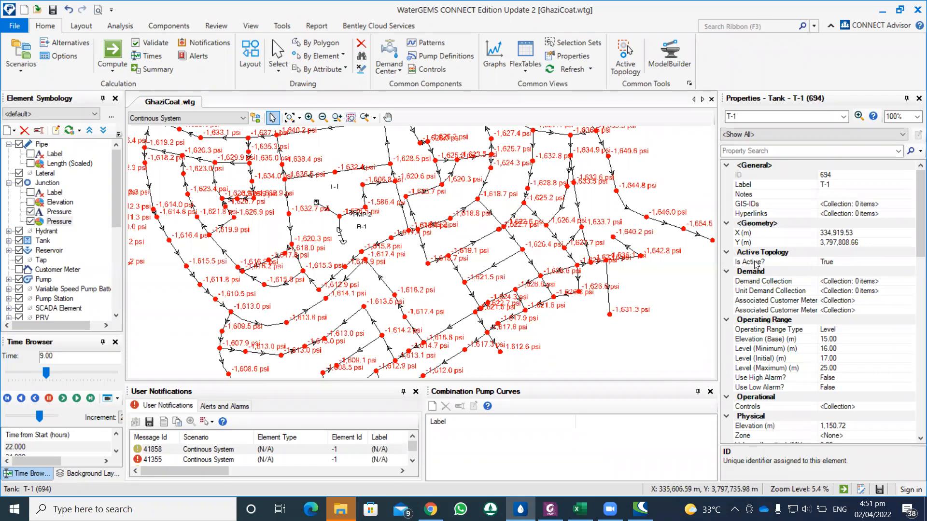
Step: Set pump PMP-2's initial status to On
left_click(346, 234)
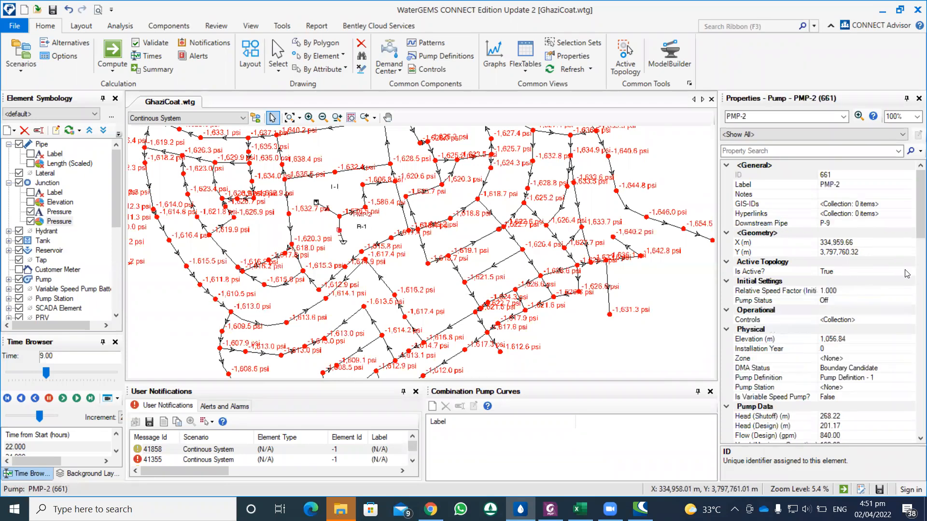
left_click(837, 300)
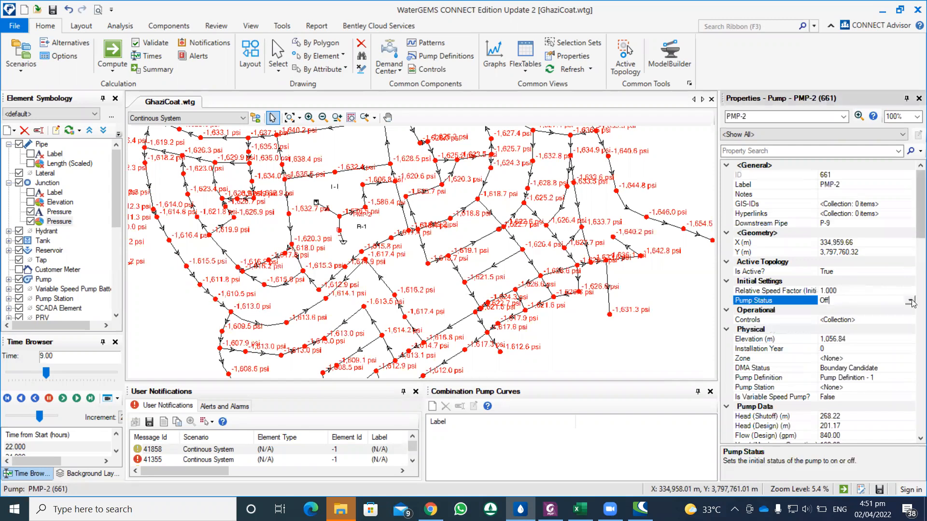
left_click(837, 300)
left_click(837, 318)
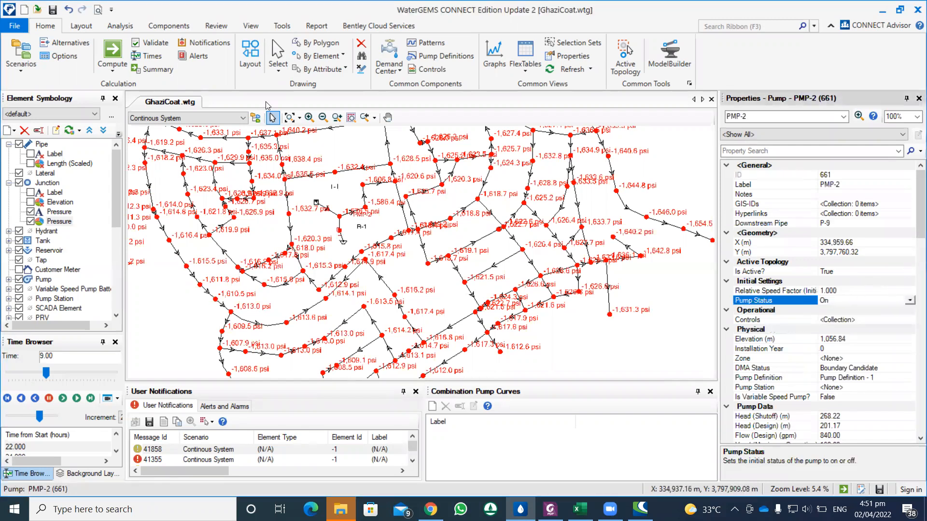
Step: Recompute the Continous System scenario, review the time steps in the calculation summary and close it
left_click(115, 52)
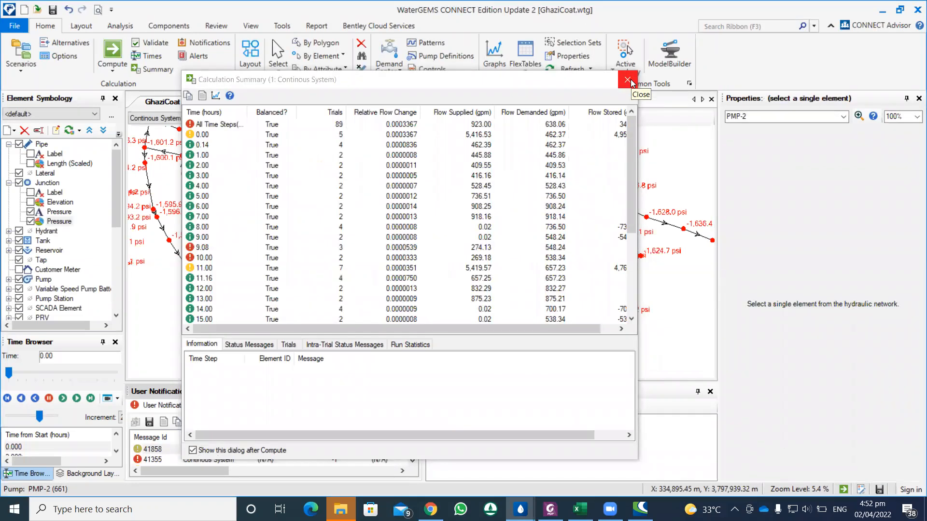
scroll(494, 219, "down", 5)
scroll(611, 132, "up", 3)
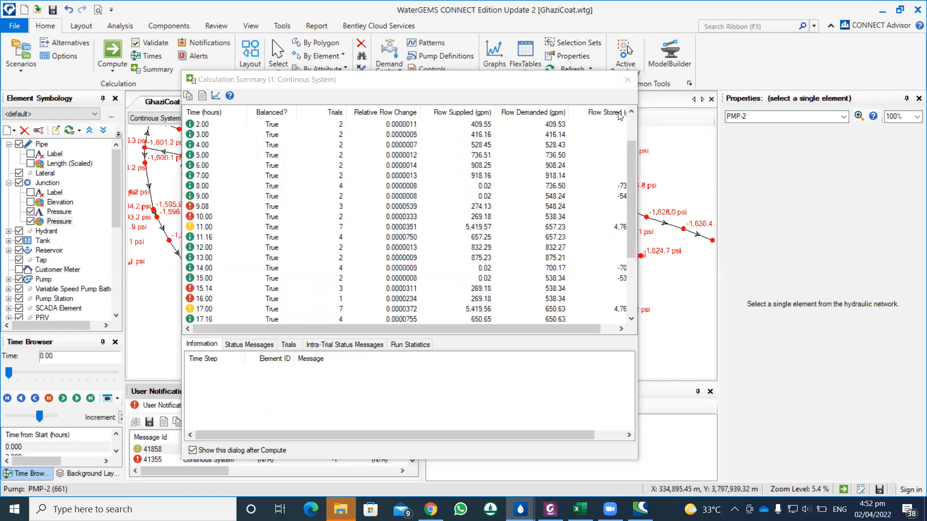
left_click(635, 79)
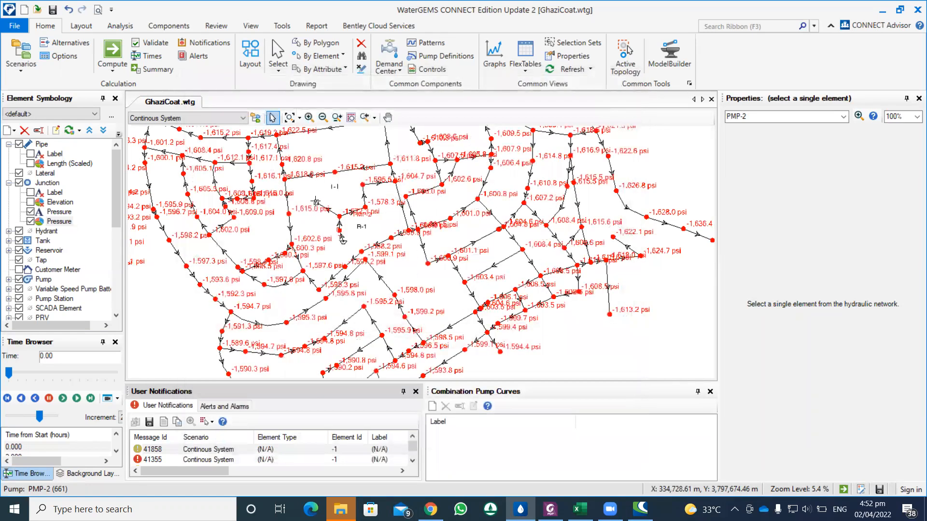
Step: Graph tank T-1's hydraulic grade from the recomputed results, examine the curve over 24 hours and close the graph
right_click(316, 202)
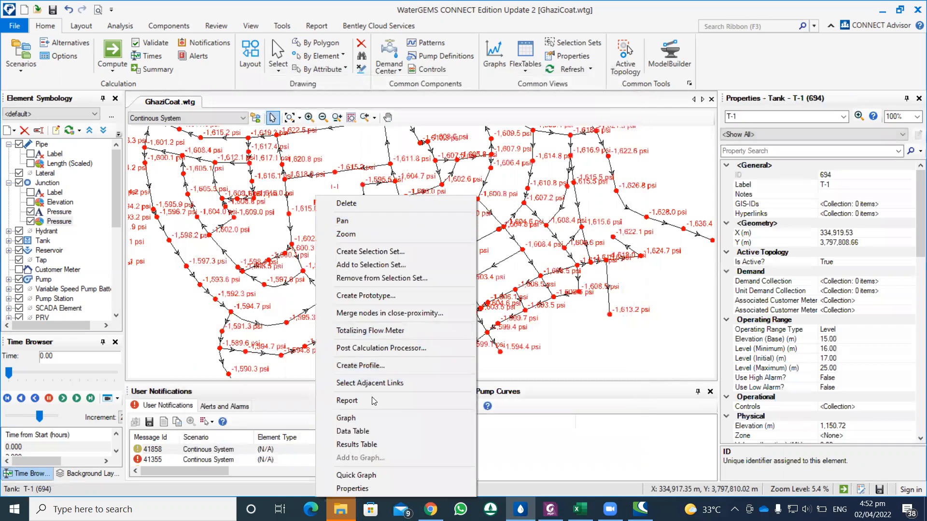
left_click(353, 418)
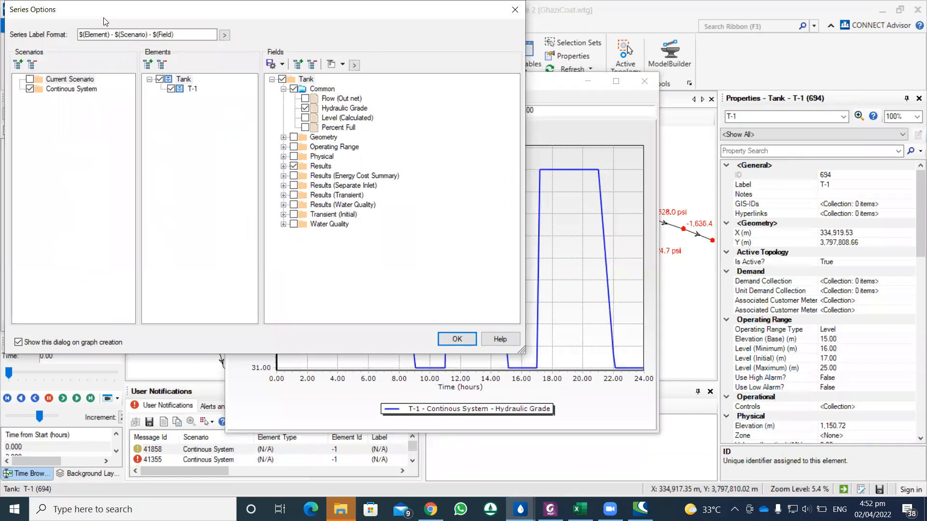
key("Return")
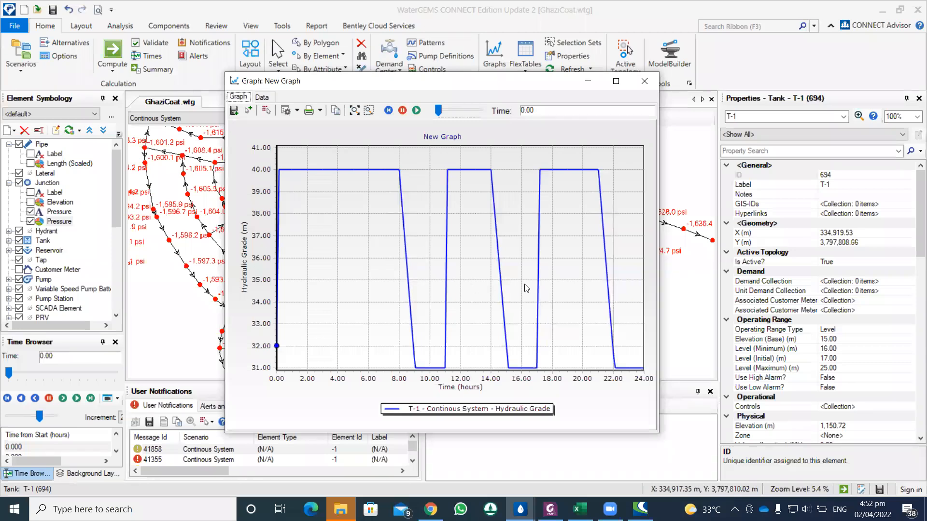
left_click(644, 81)
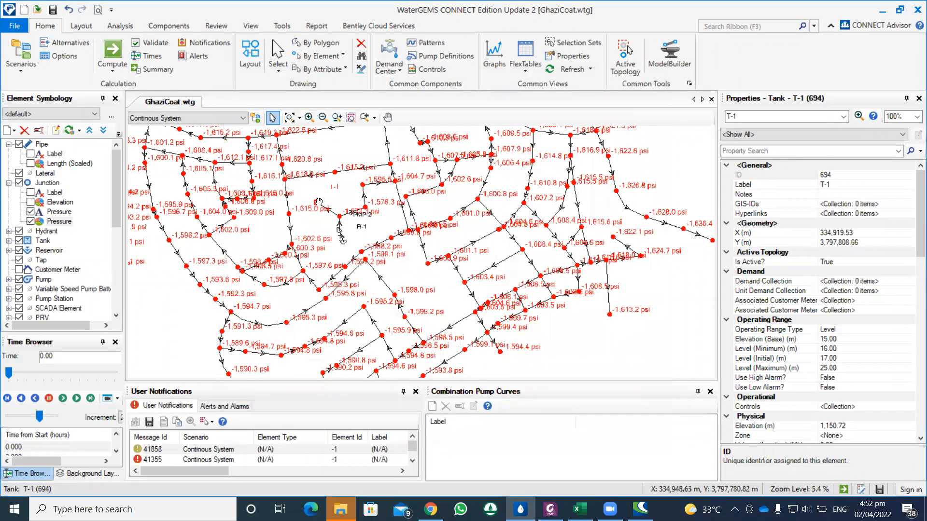
Step: Examine the junction pressures and flow directions around tank T-1, pump PMP-2 and reservoir R-1 at the start of the simulation
scroll(320, 205, "up", 2)
left_click_drag(322, 246, 392, 256)
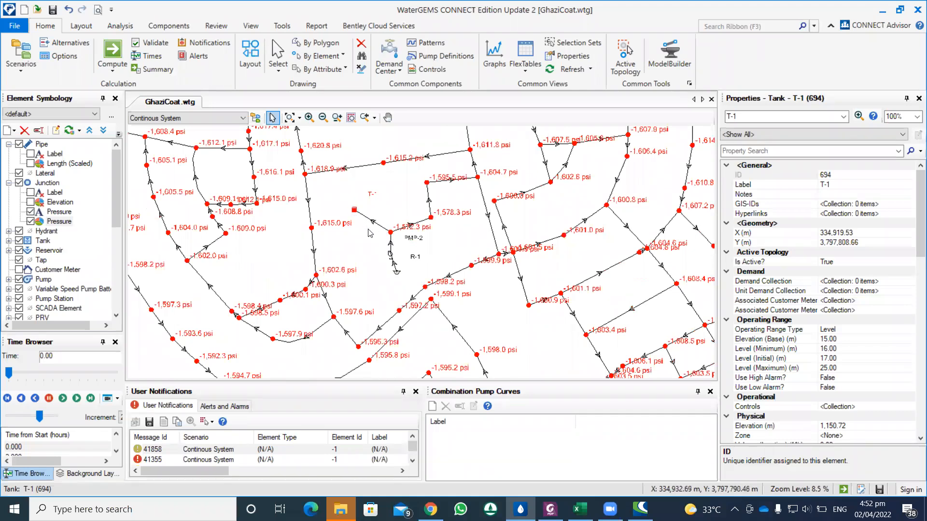
scroll(393, 254, "down", 1)
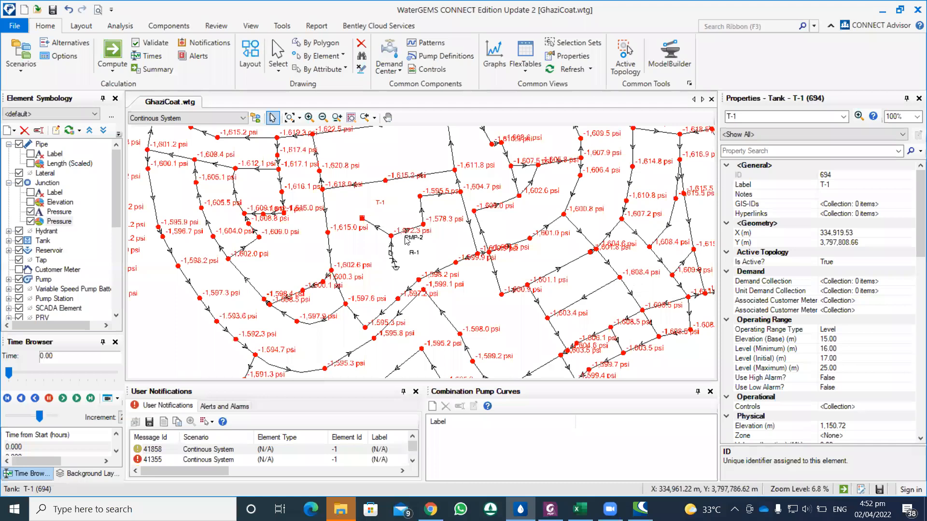
scroll(390, 236, "up", 1)
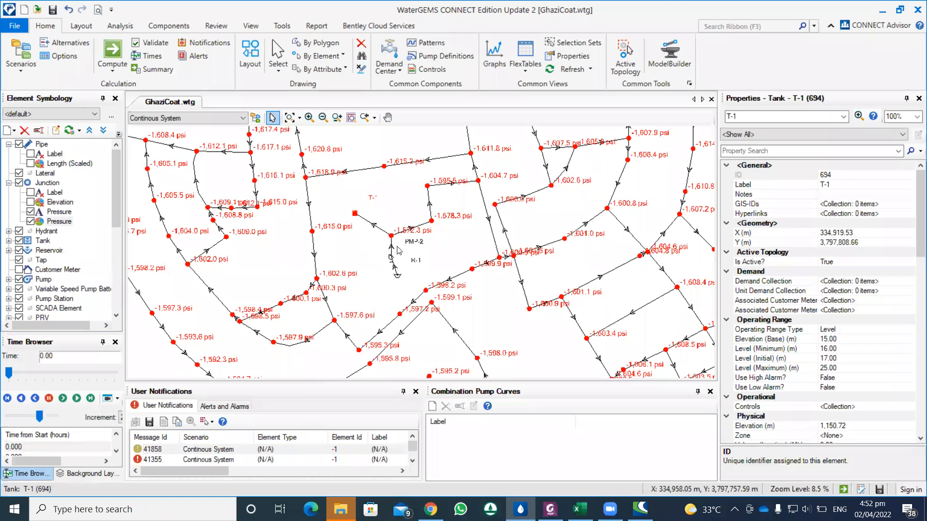
scroll(397, 250, "down", 3)
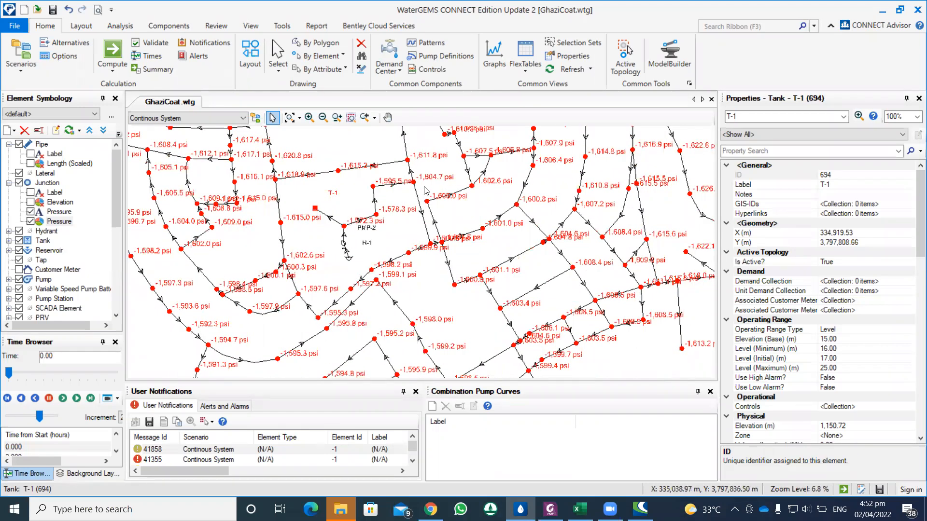
scroll(575, 190, "down", 3)
scroll(576, 190, "down", 1)
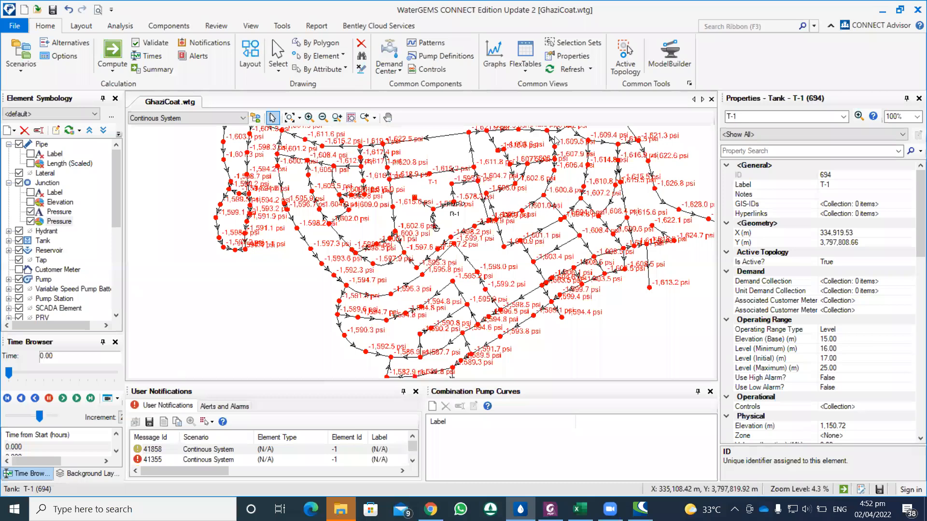
left_click_drag(446, 196, 330, 228)
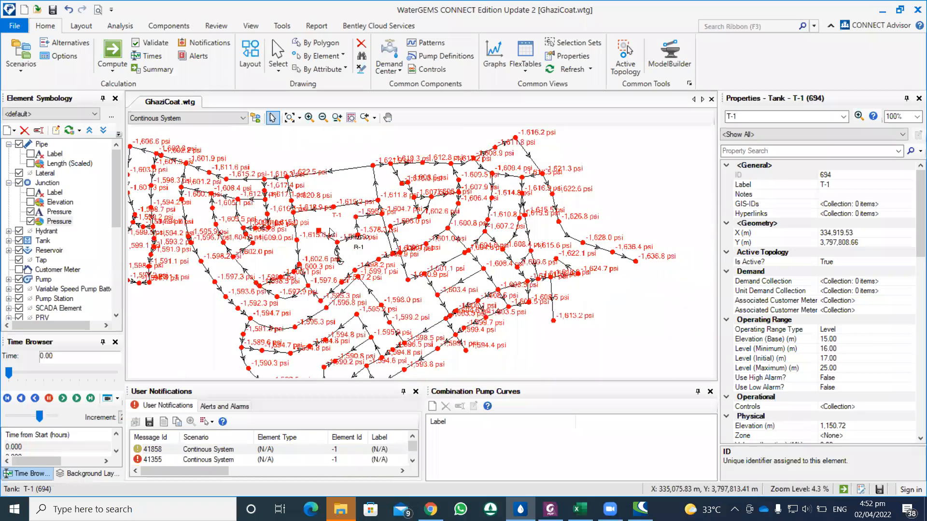
scroll(322, 236, "up", 2)
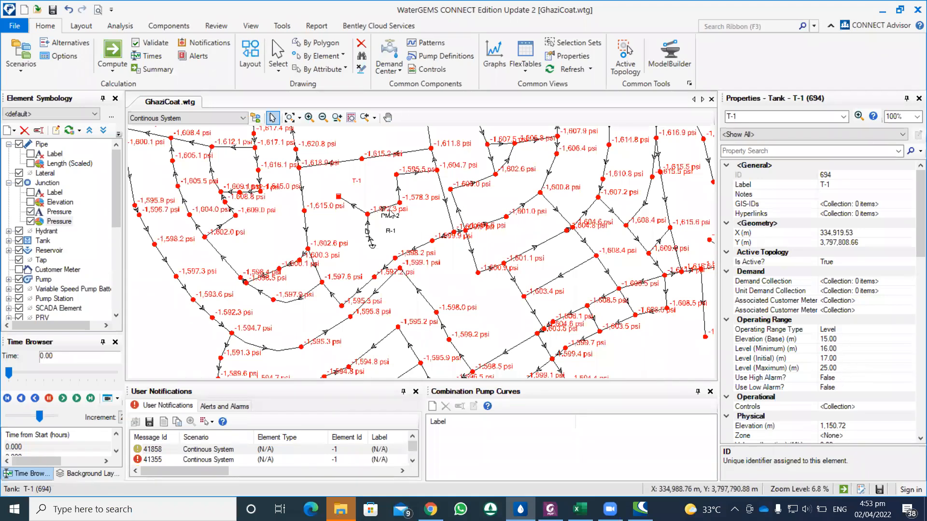
scroll(390, 218, "down", 1)
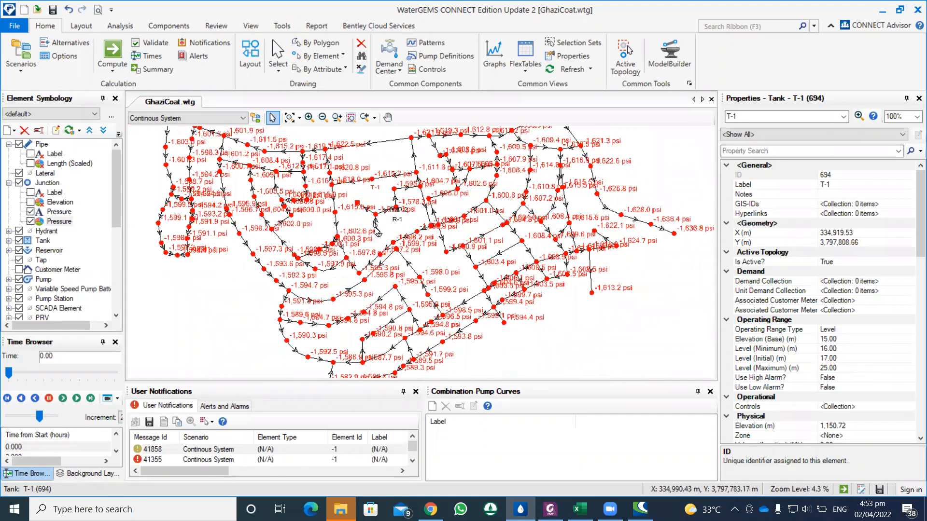
scroll(364, 231, "up", 1)
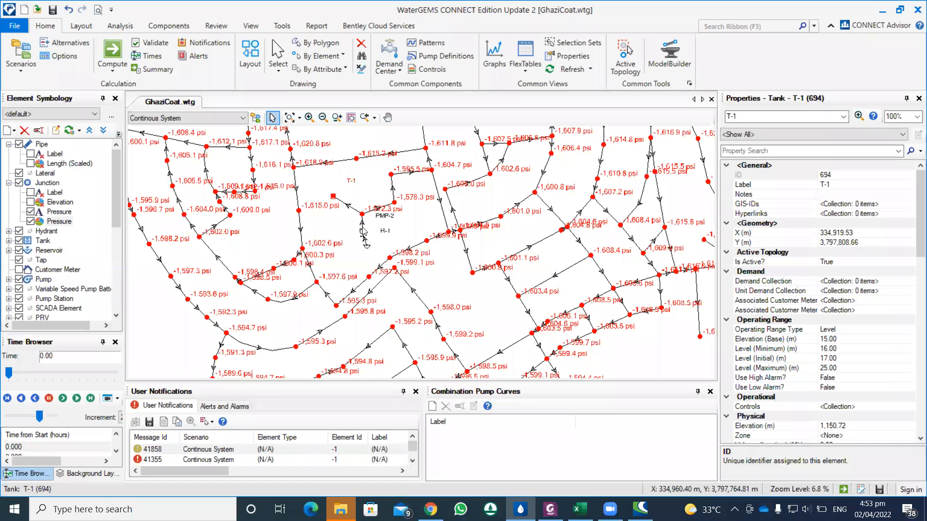
Step: Reopen tank T-1's hydraulic grade graph for the Continous System scenario and close it
right_click(332, 197)
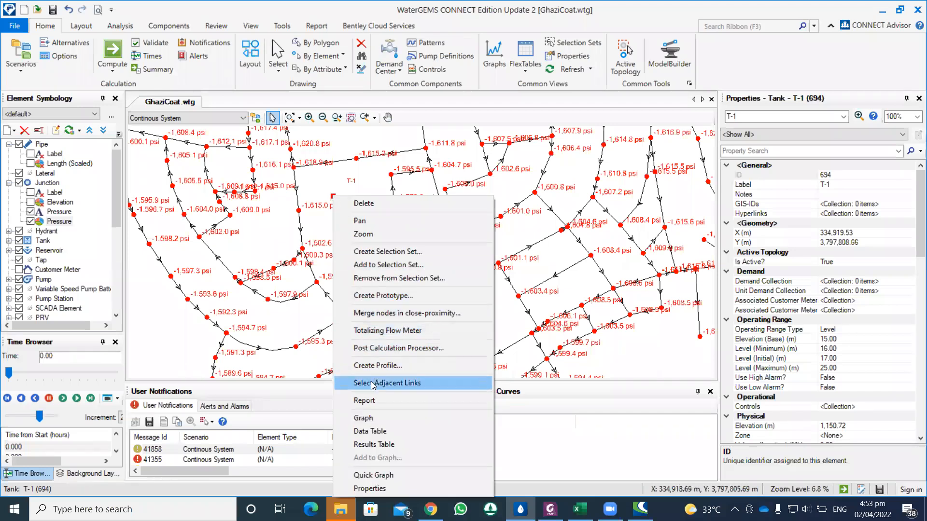
left_click(364, 418)
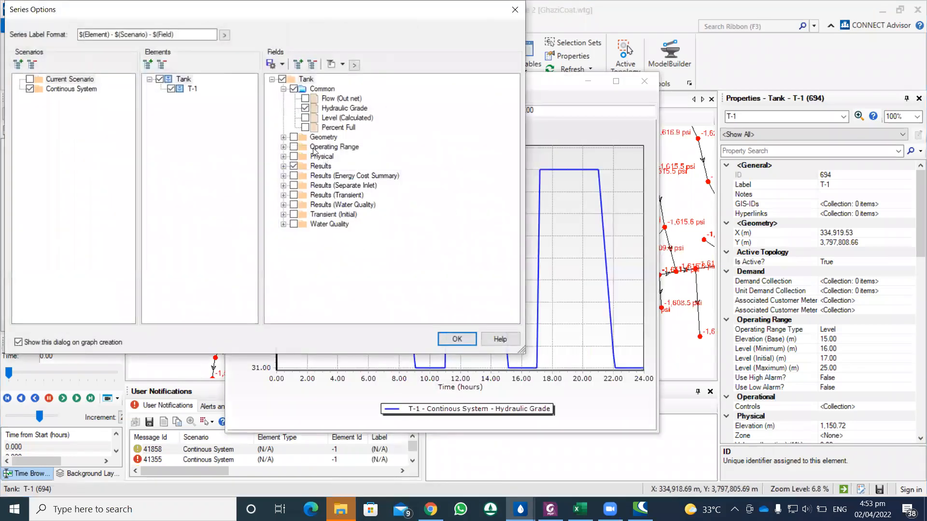
left_click(473, 342)
left_click(645, 81)
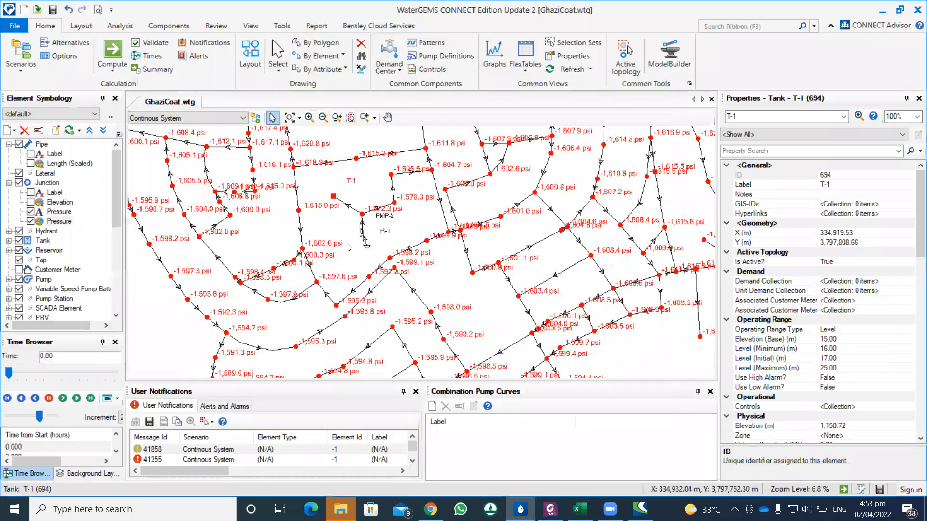
Step: Graph pump PMP-2's total flow together with tank T-1's hydraulic grade for the Continous System scenario and examine both curves
right_click(362, 231)
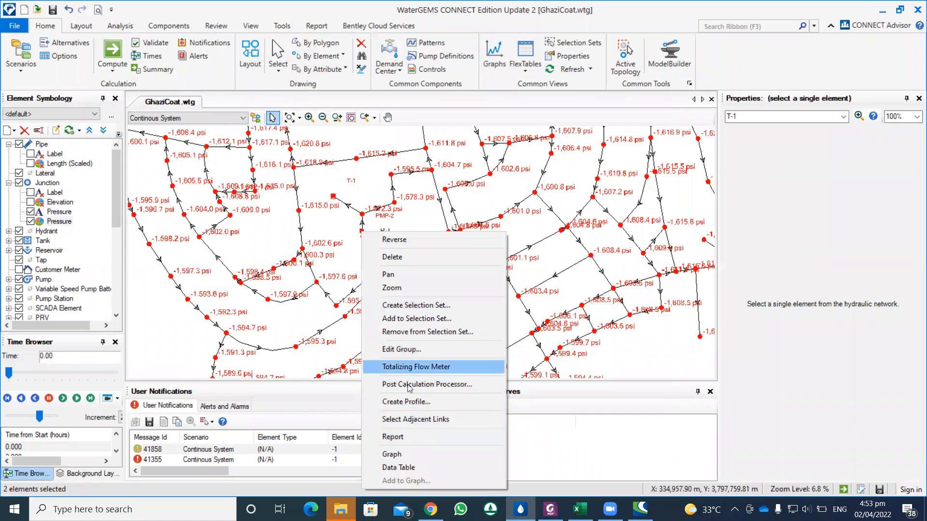
left_click(395, 454)
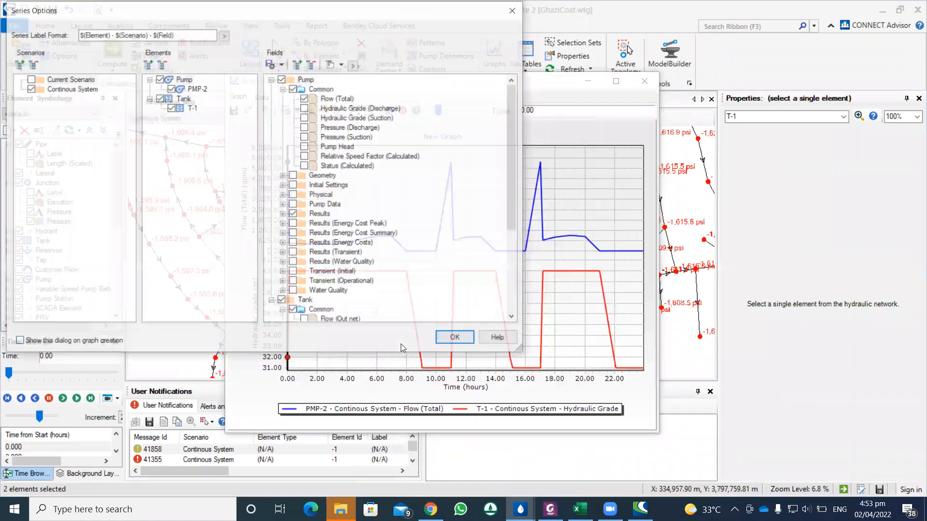
left_click(456, 340)
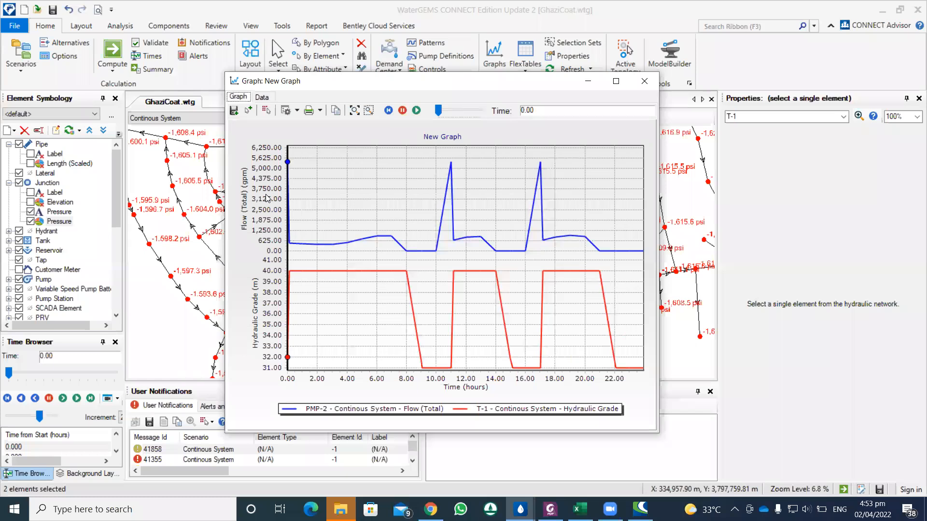
right_click(247, 190)
left_click(241, 99)
right_click(254, 181)
left_click(252, 180)
Step: Advance the simulation time with the combined graph open and move the graph window clear of the network around T-1 and PMP-2
left_click(62, 399)
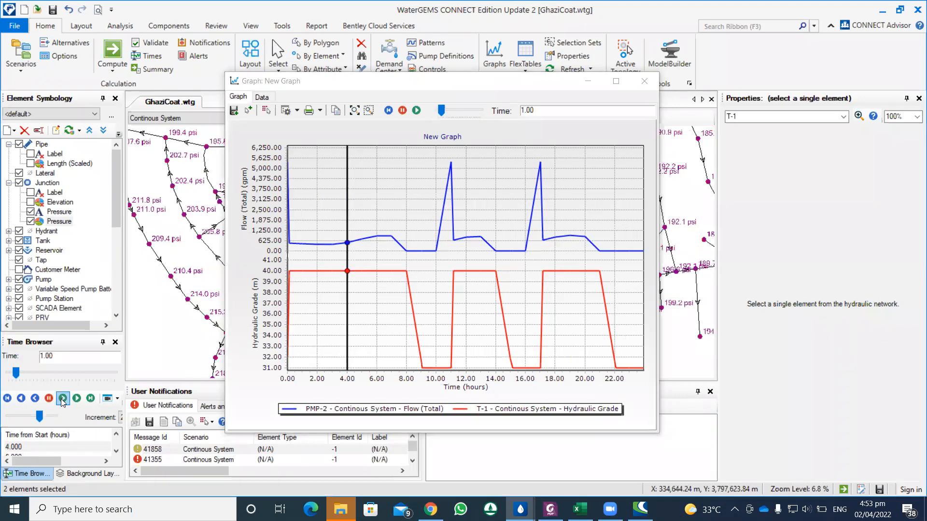
left_click(451, 85)
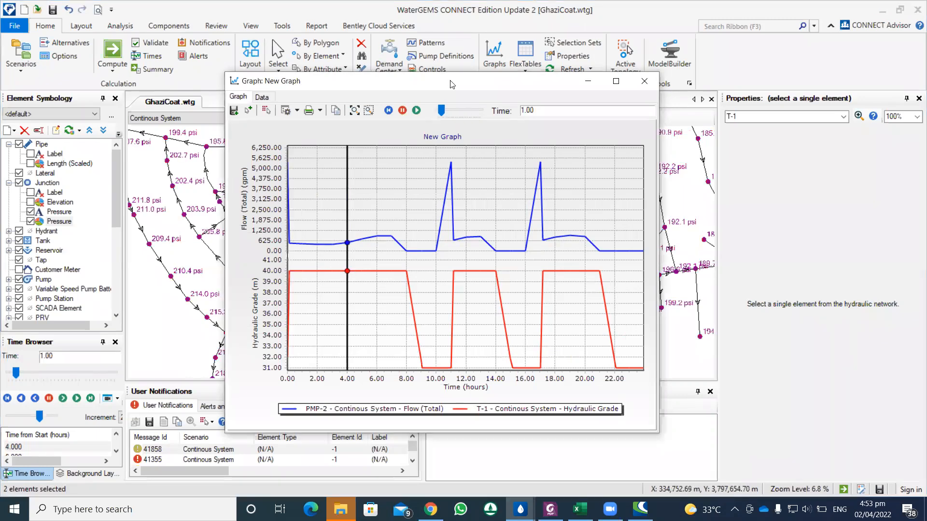
left_click_drag(451, 84, 654, 85)
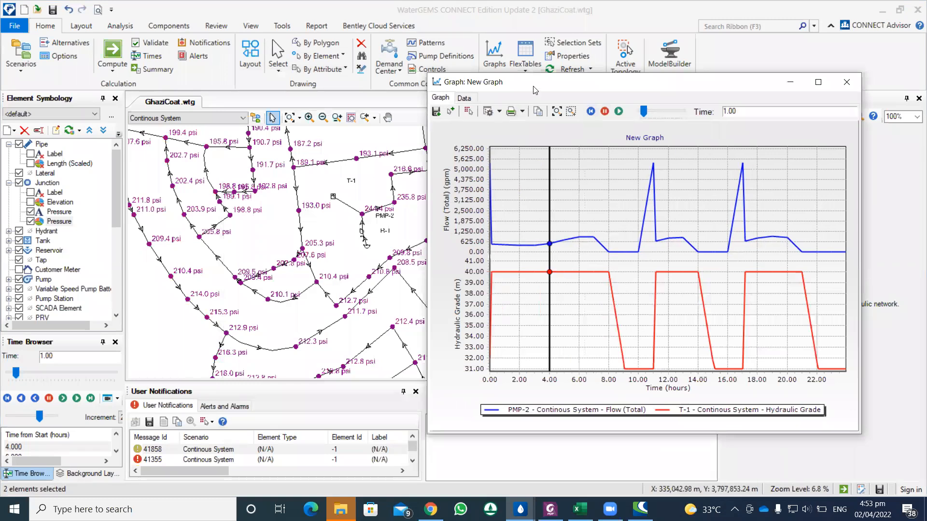
Step: Step the simulation forward to 24 hours, comparing the PMP-2 flow and T-1 hydraulic grade curves with the junction pressures, and close the graph
left_click_drag(533, 90, 346, 69)
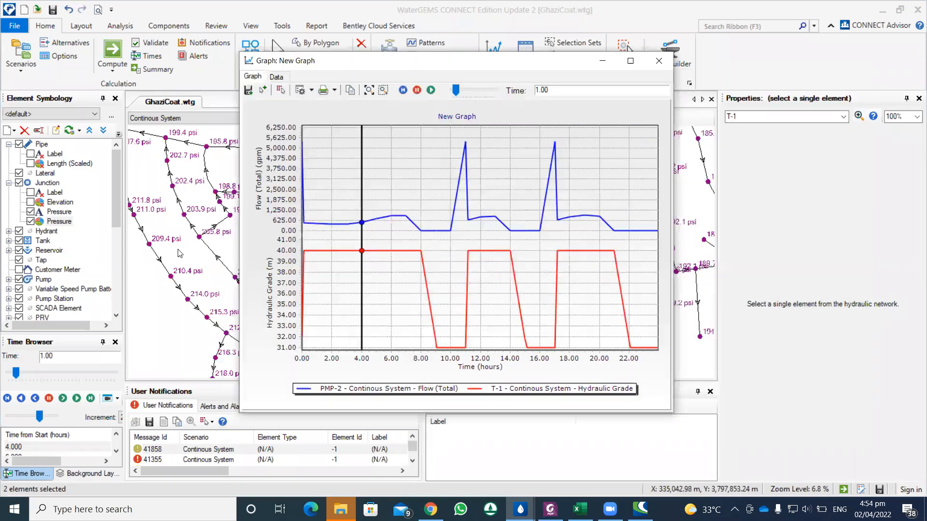
left_click(63, 398)
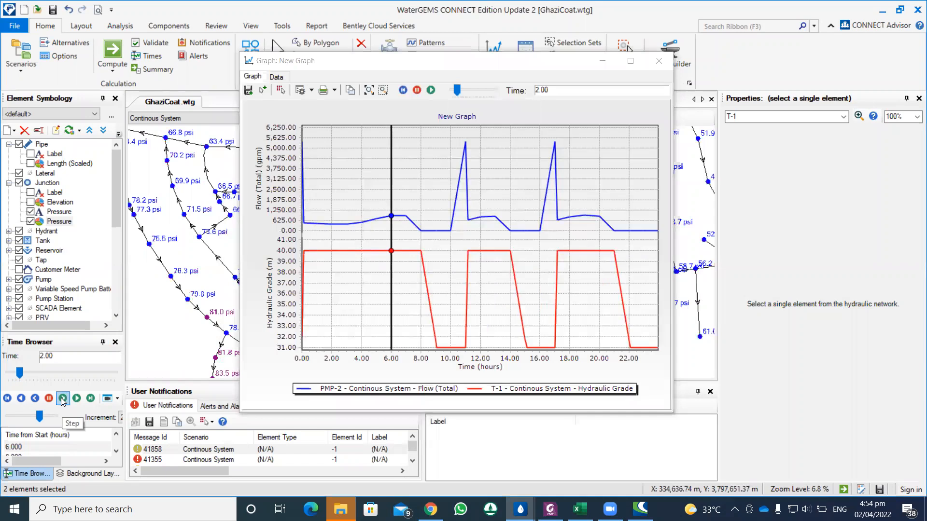
left_click(63, 398)
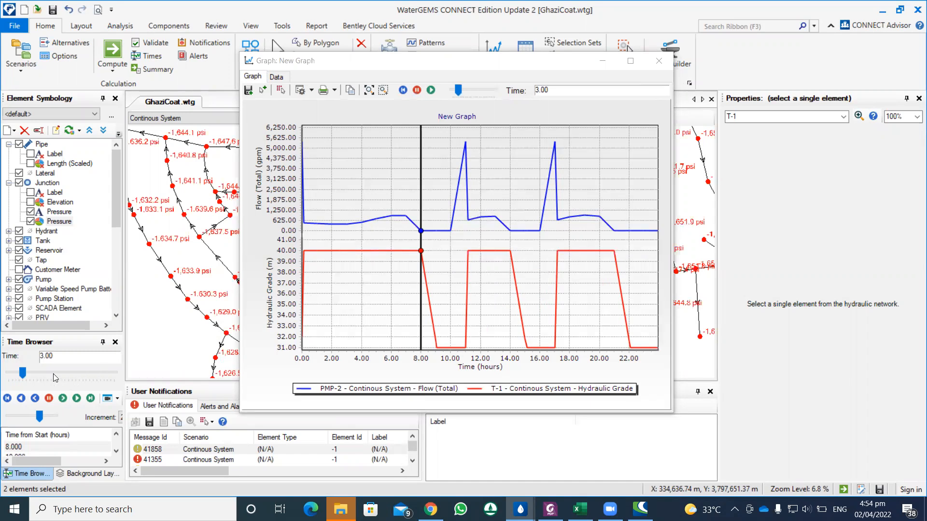
left_click(62, 398)
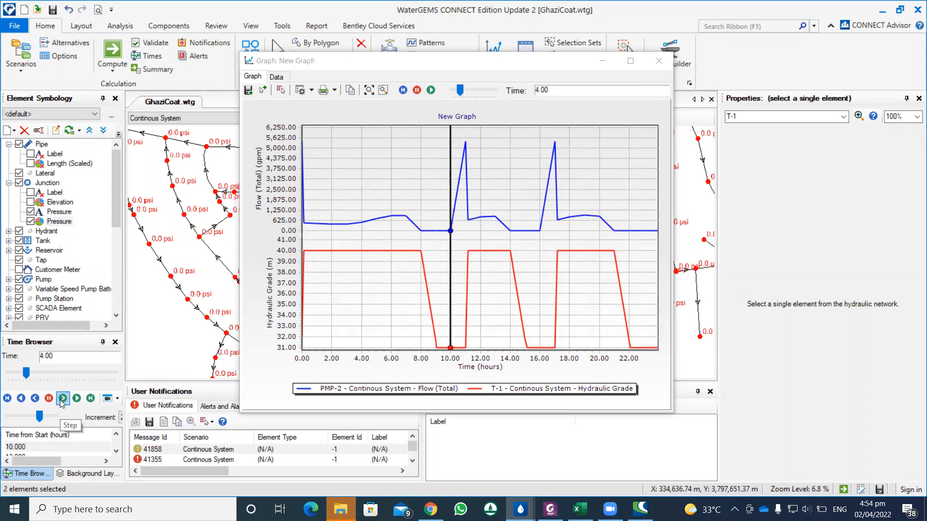
left_click(63, 398)
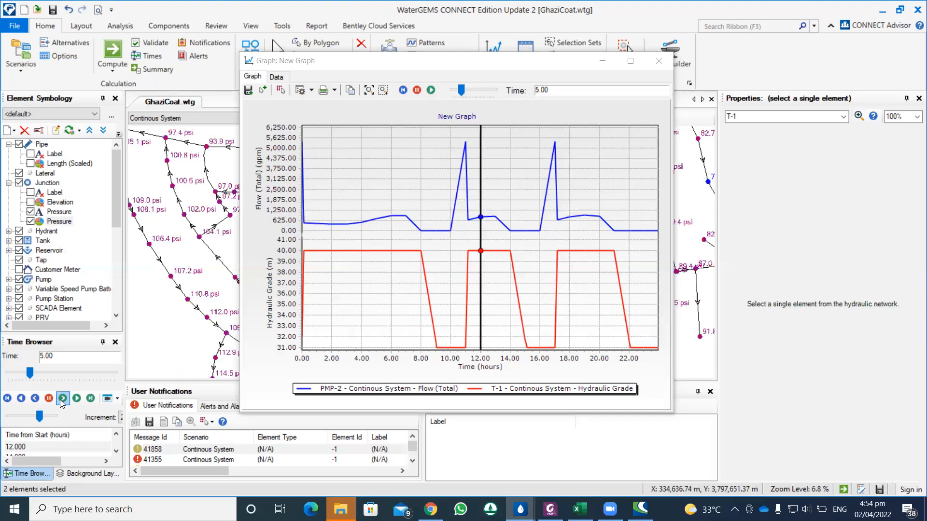
left_click(62, 399)
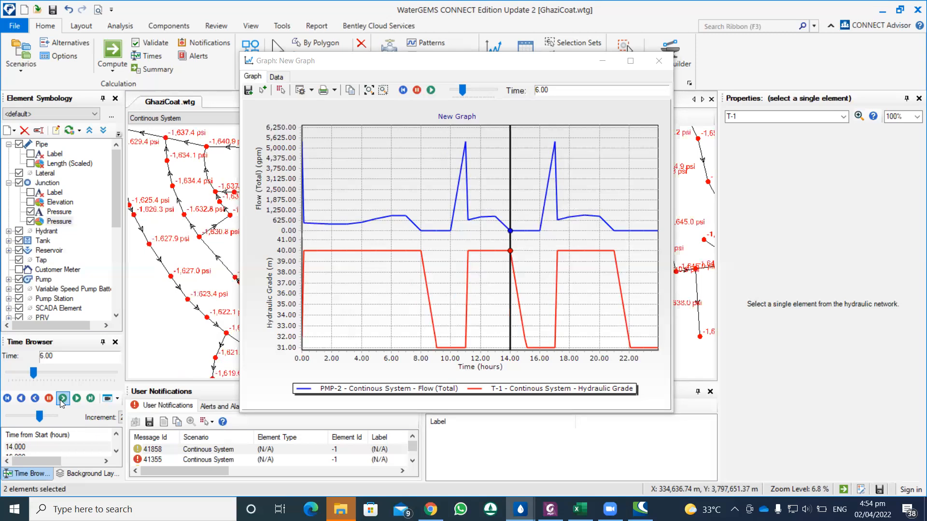
left_click(62, 398)
left_click(62, 401)
left_click(61, 400)
left_click(62, 400)
left_click(61, 400)
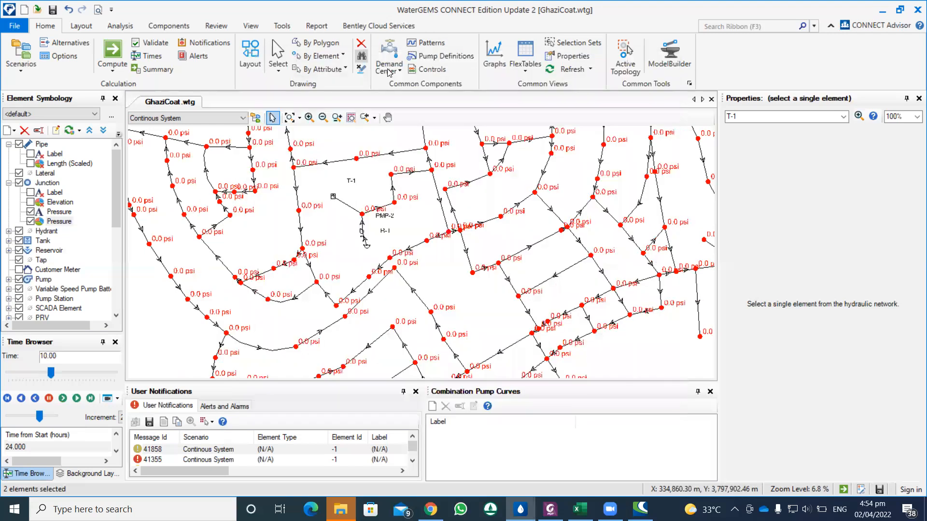
left_click(659, 61)
left_click(306, 27)
left_click(282, 26)
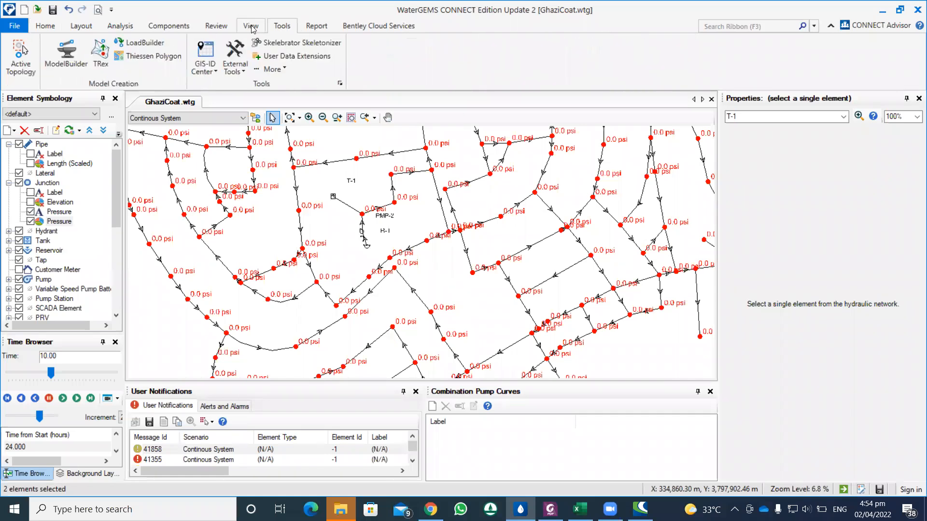
left_click(251, 27)
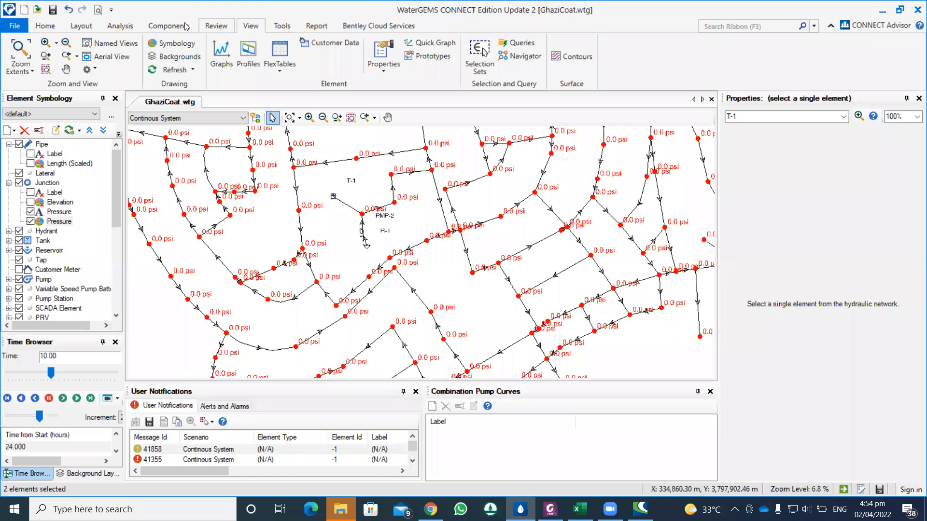
left_click(164, 28)
left_click(121, 27)
left_click(92, 27)
left_click(57, 28)
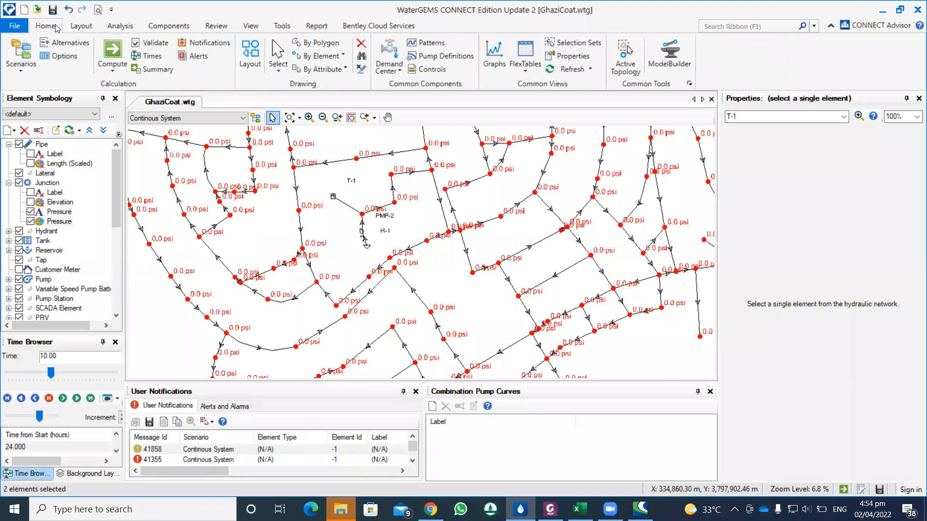
Step: Search the commands for "system", open System Head Curve - 1 for pump PMP-2, and compute its graph at time 0
left_click(753, 28)
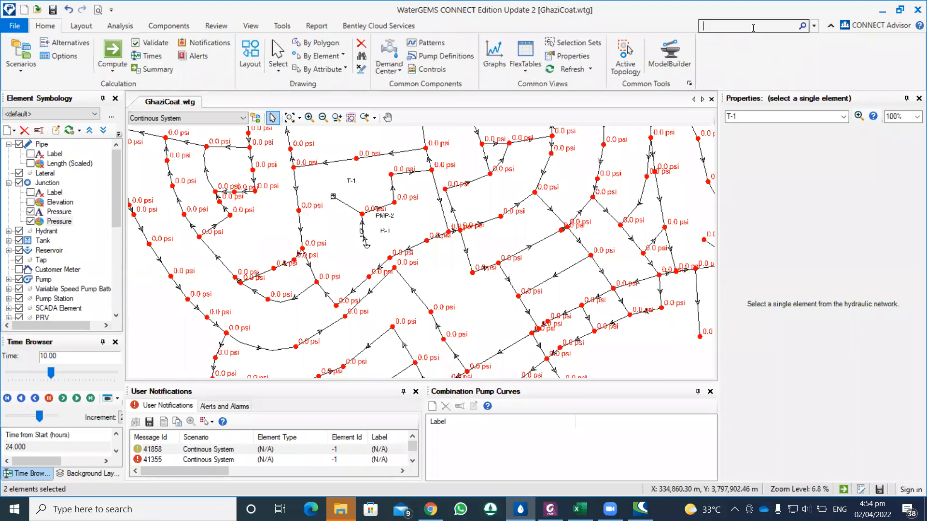
type("sy")
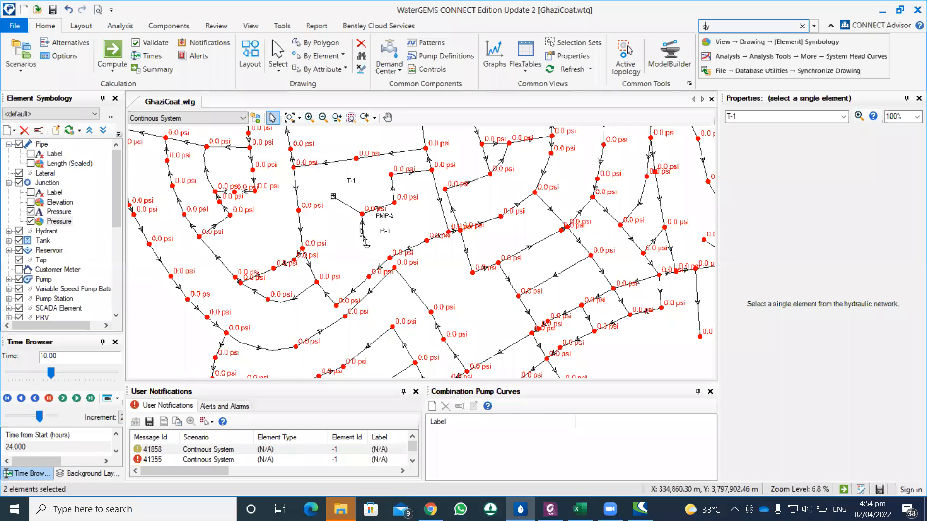
type("stem")
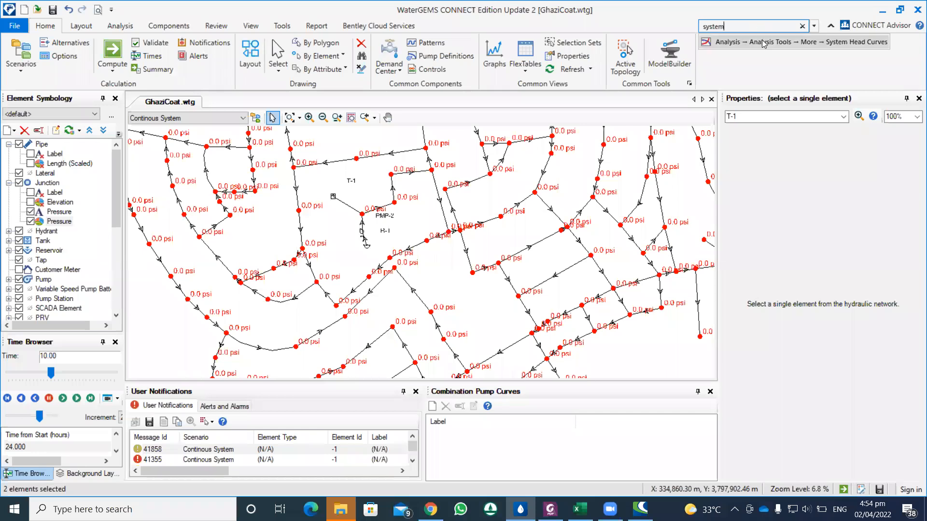
left_click(764, 43)
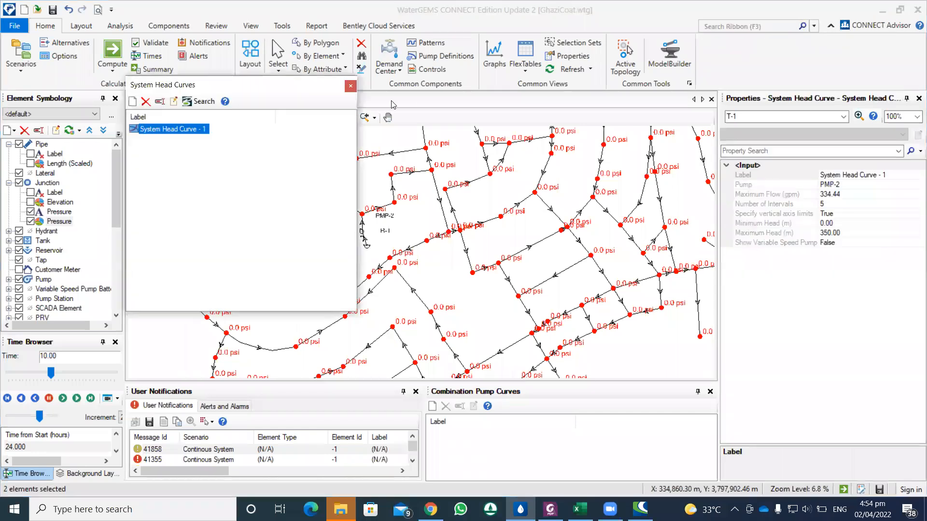
double_click(207, 129)
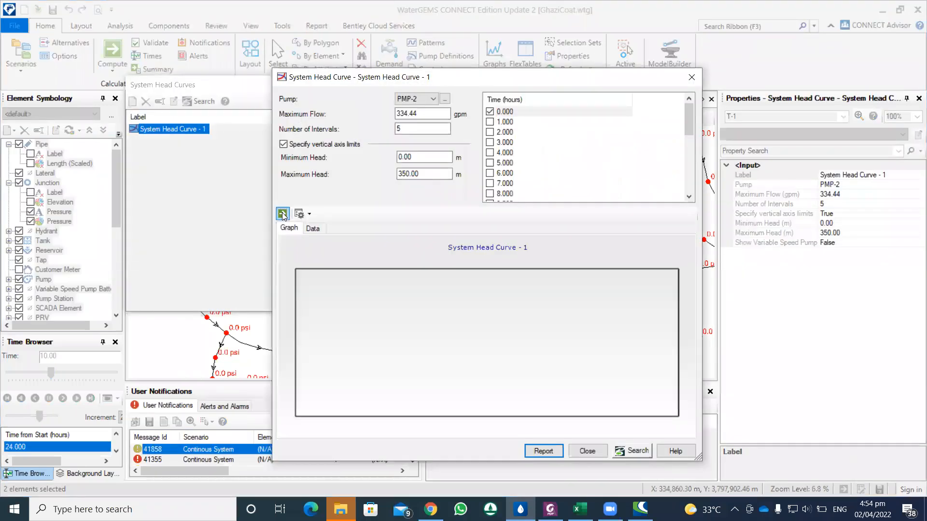
left_click(283, 216)
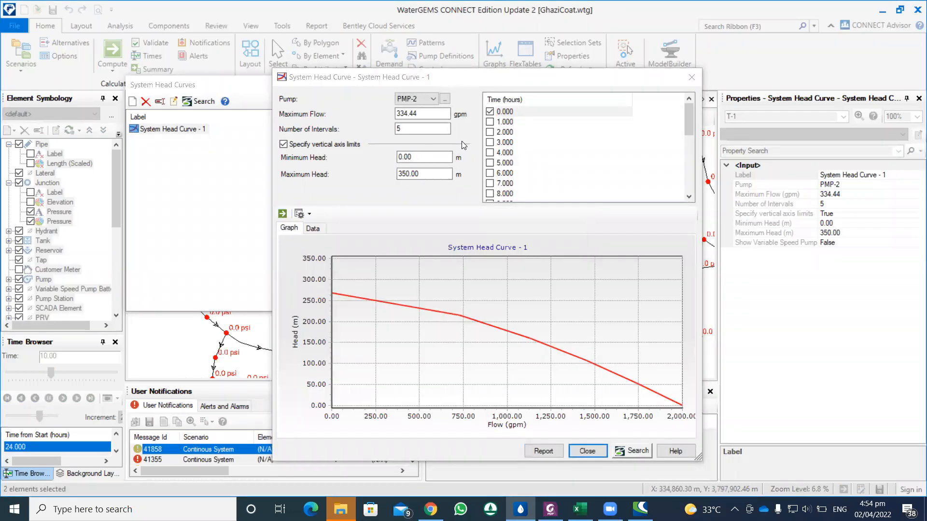
Step: Turn off the vertical axis limits of System Head Curve - 1, recompute and examine the graph, and close it
left_click(283, 143)
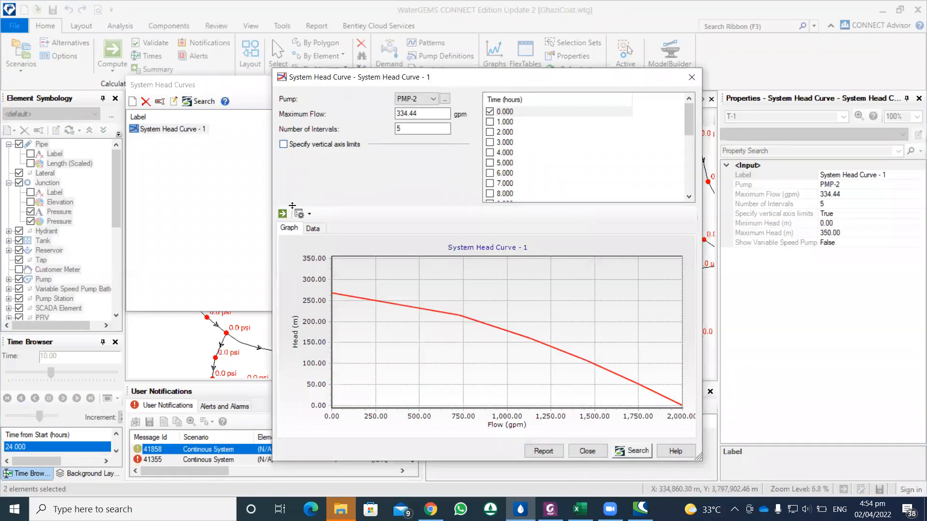
left_click(283, 213)
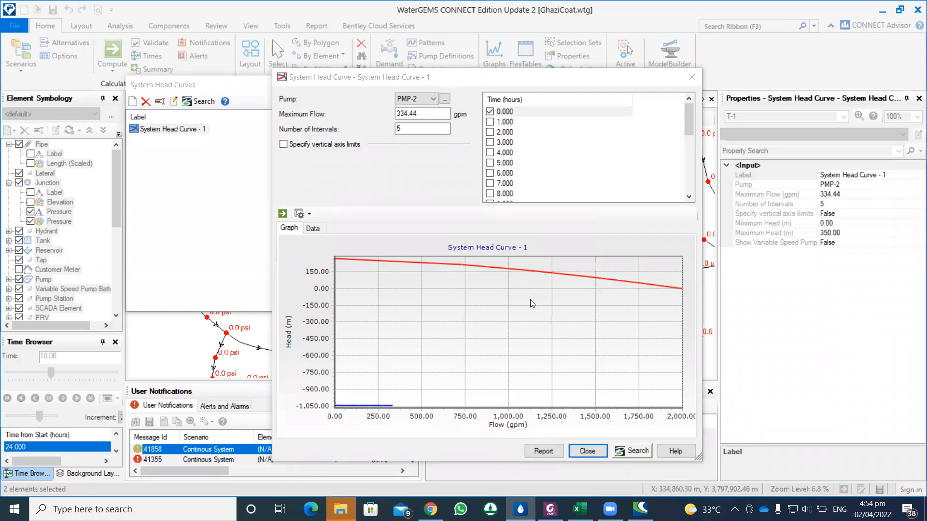
left_click(335, 404)
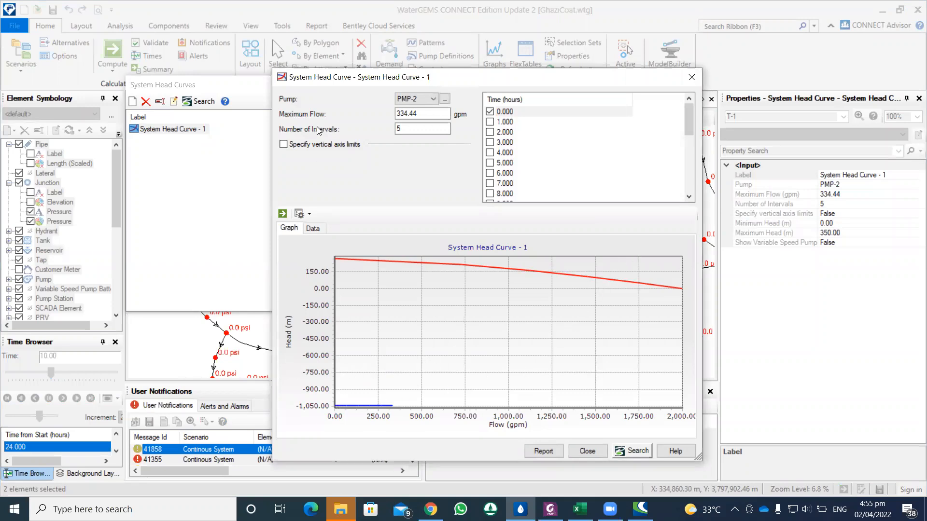
left_click(692, 77)
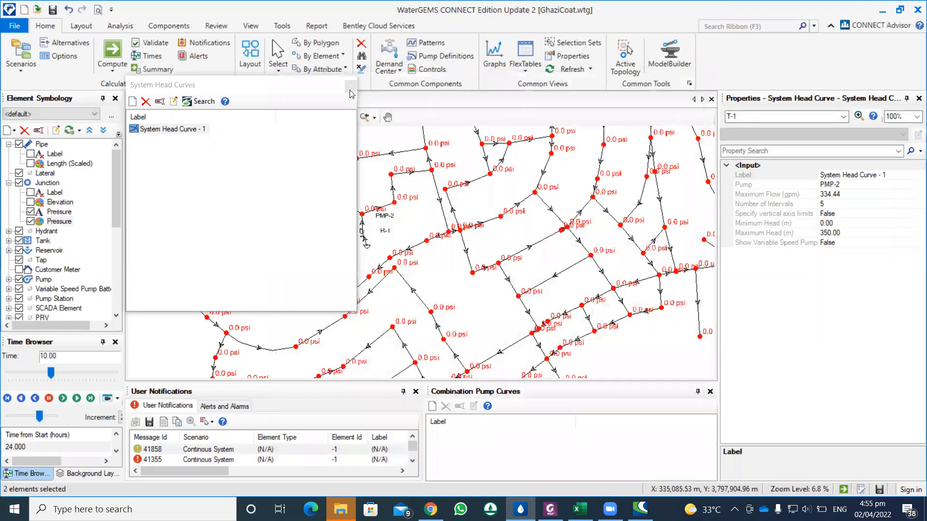
Step: Select tank T-1 in the network and review its base elevation and minimum, initial and maximum levels
scroll(378, 200, "down", 3)
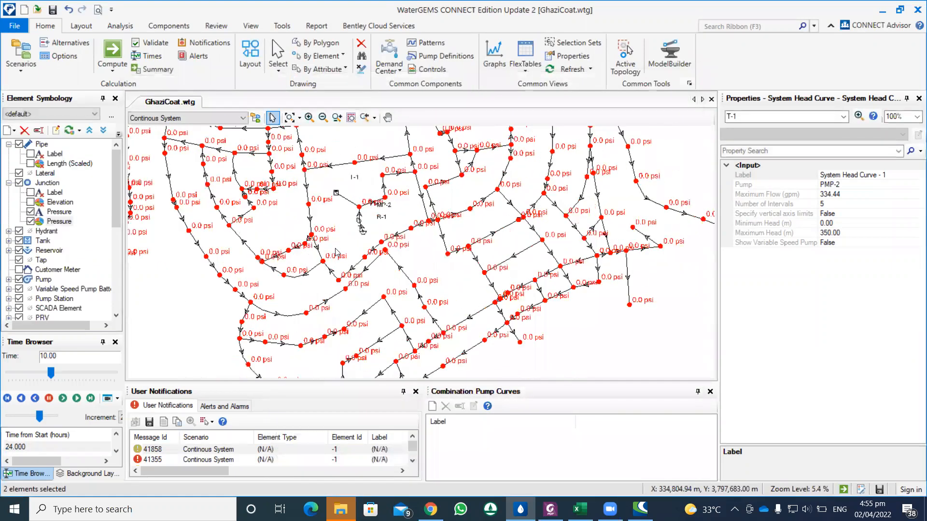
scroll(341, 194, "up", 3)
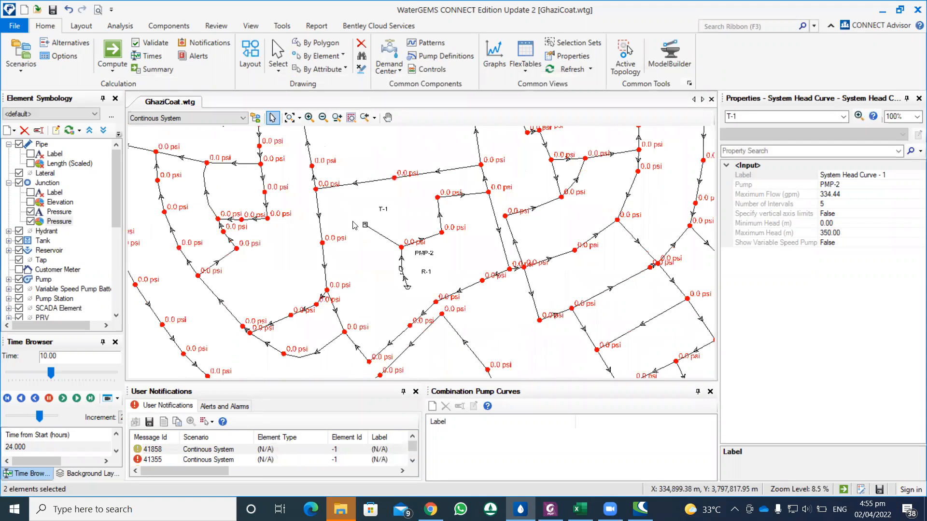
left_click_drag(375, 220, 341, 204)
left_click(329, 208)
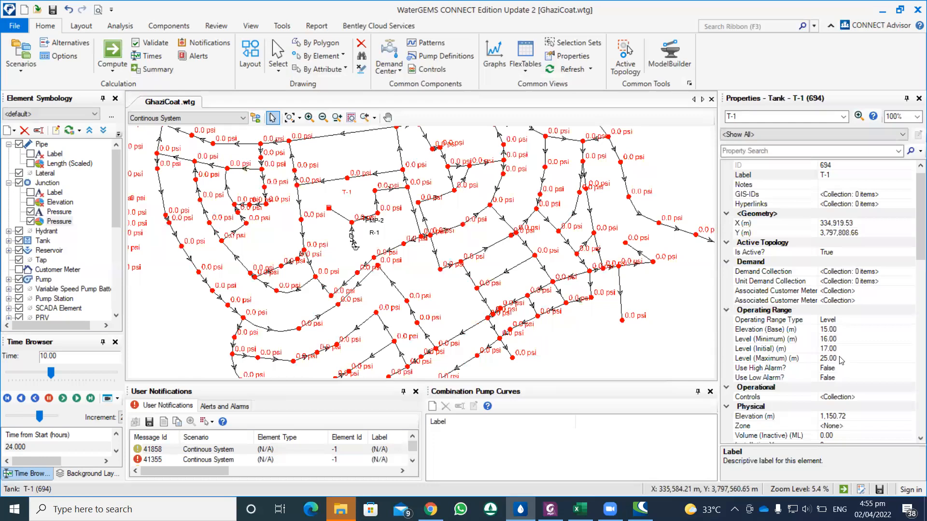
left_click_drag(375, 227, 388, 211)
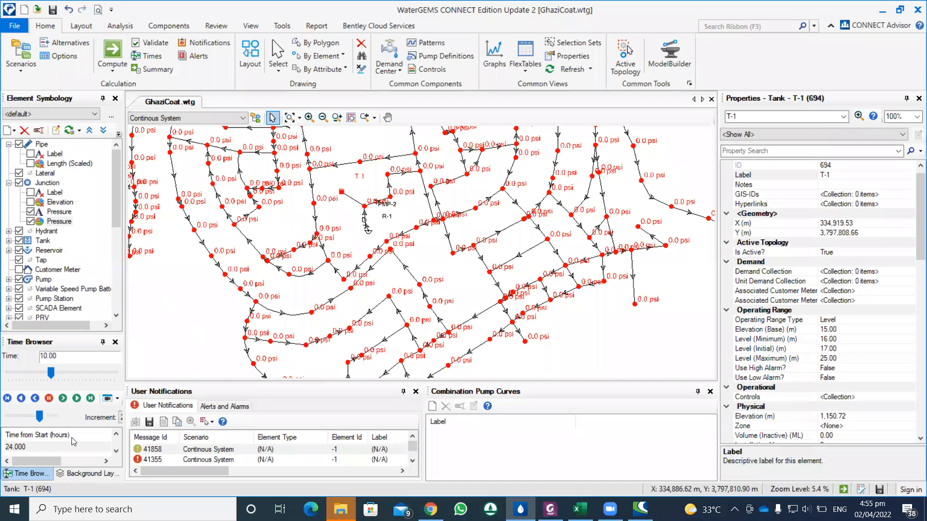
Step: Show the Ghazi Coat_w_imagery background layer beneath the pipe network
left_click(83, 474)
left_click(31, 400)
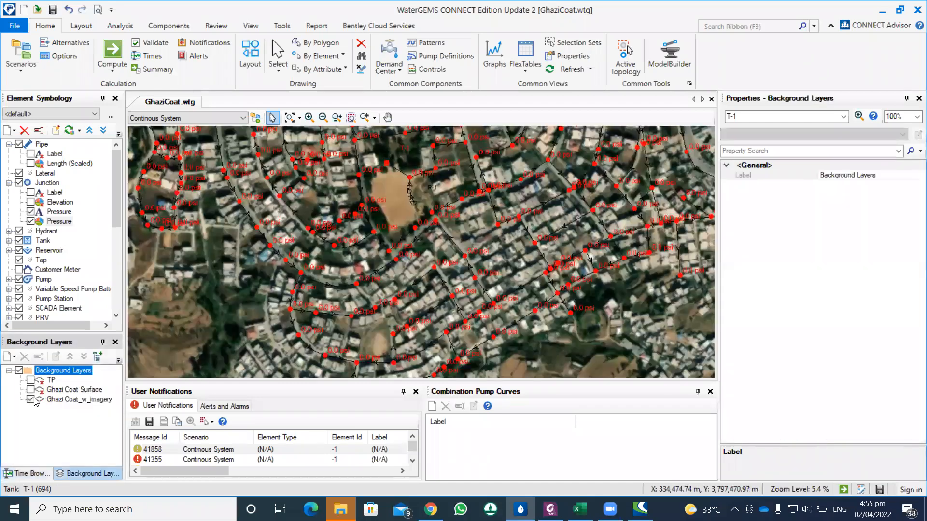
scroll(392, 224, "down", 3)
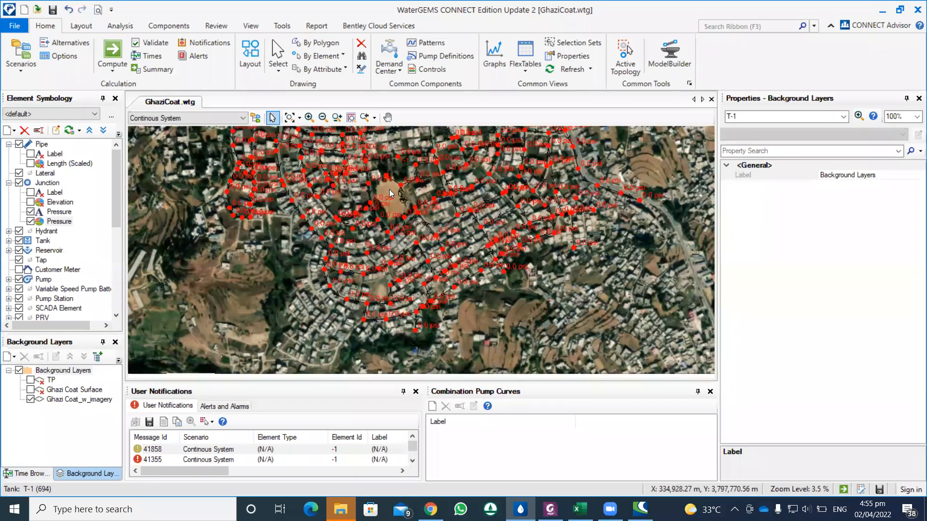
Step: Examine the satellite imagery around tank T-1 and along the edges of the network for how the pipes follow the settlement
scroll(387, 197, "up", 4)
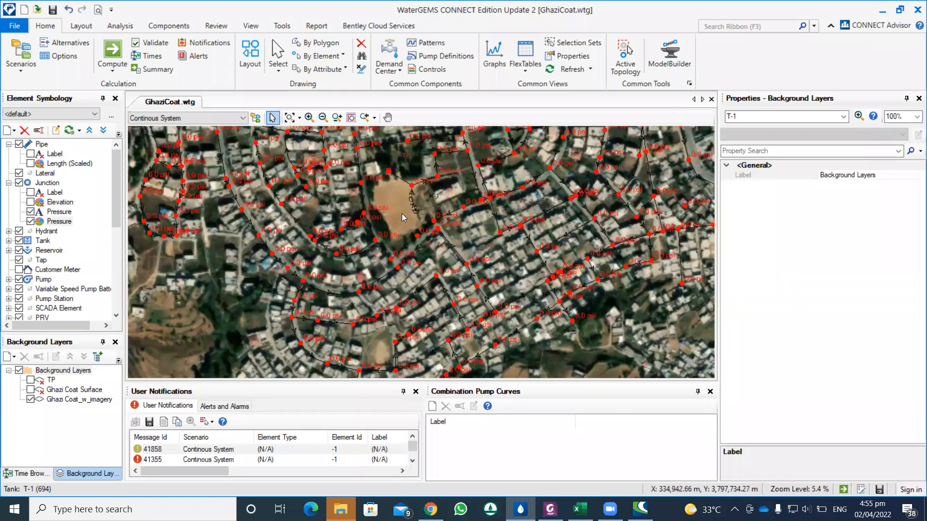
scroll(402, 215, "down", 3)
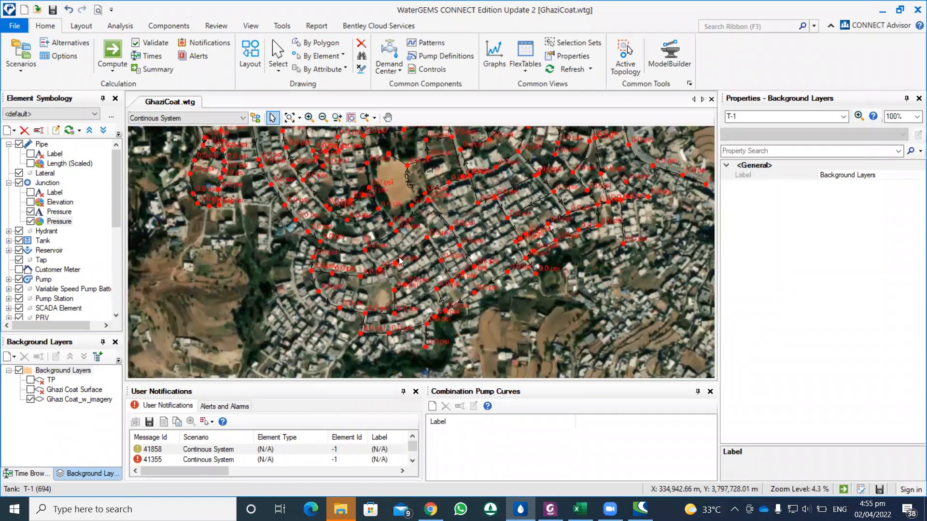
scroll(383, 302, "up", 1)
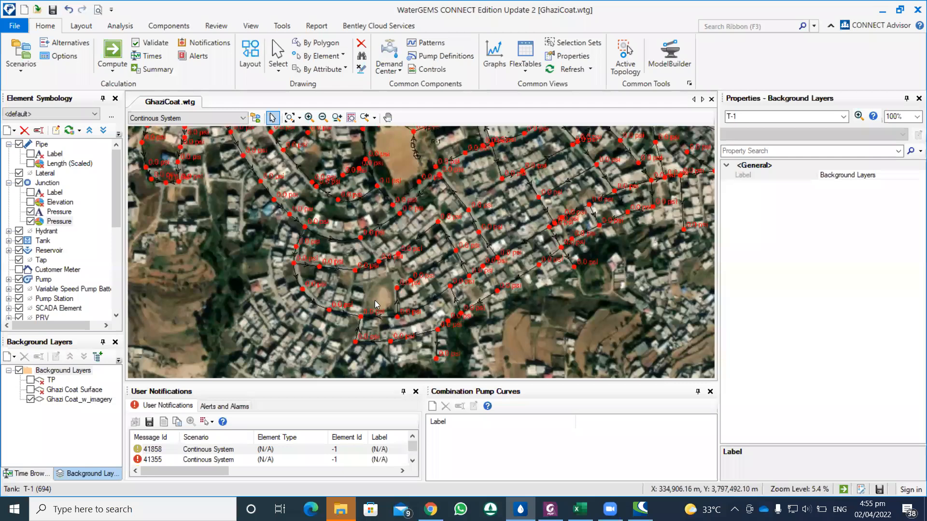
left_click_drag(377, 296, 460, 296)
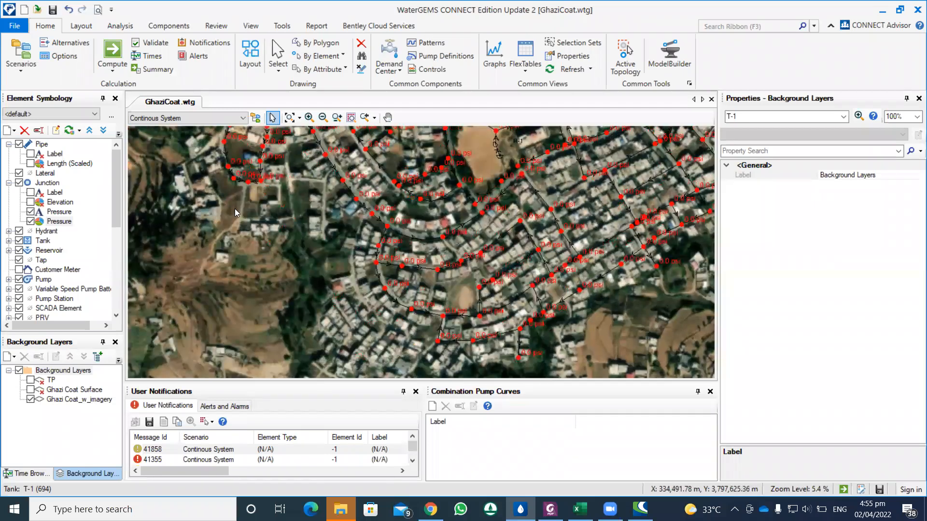
left_click_drag(375, 267, 139, 217)
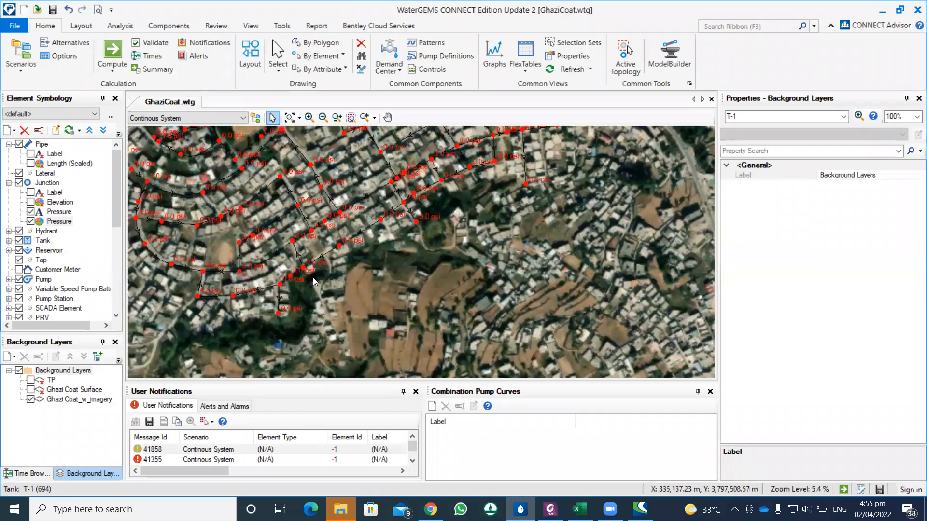
left_click_drag(367, 261, 322, 293)
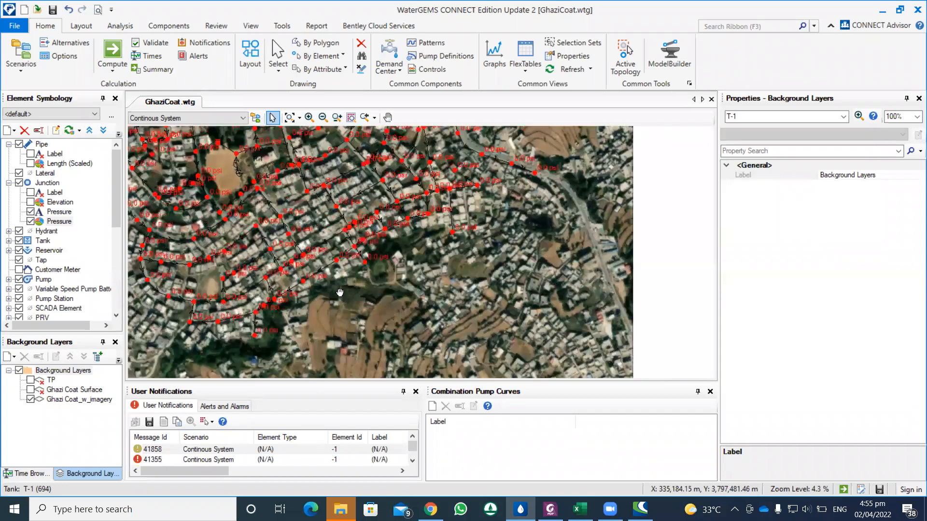
scroll(339, 293, "down", 1)
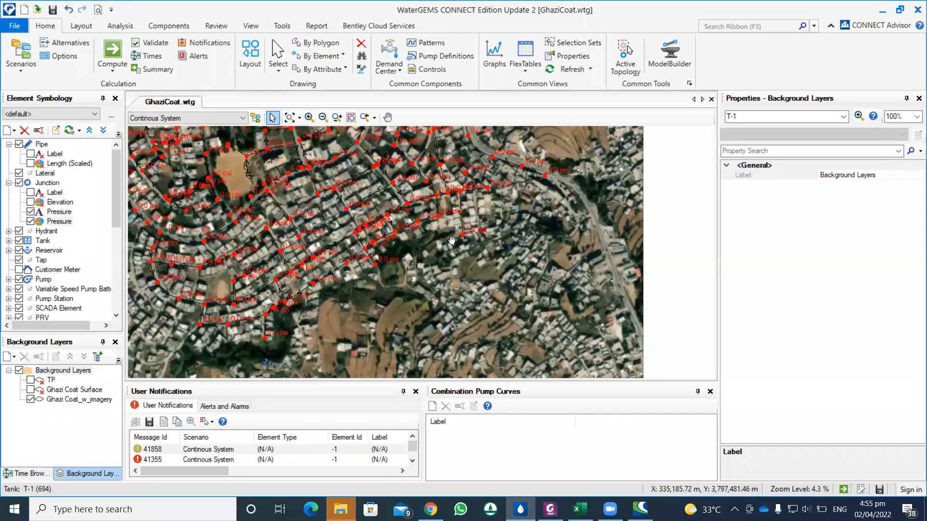
left_click_drag(500, 292, 496, 314)
left_click_drag(500, 271, 458, 278)
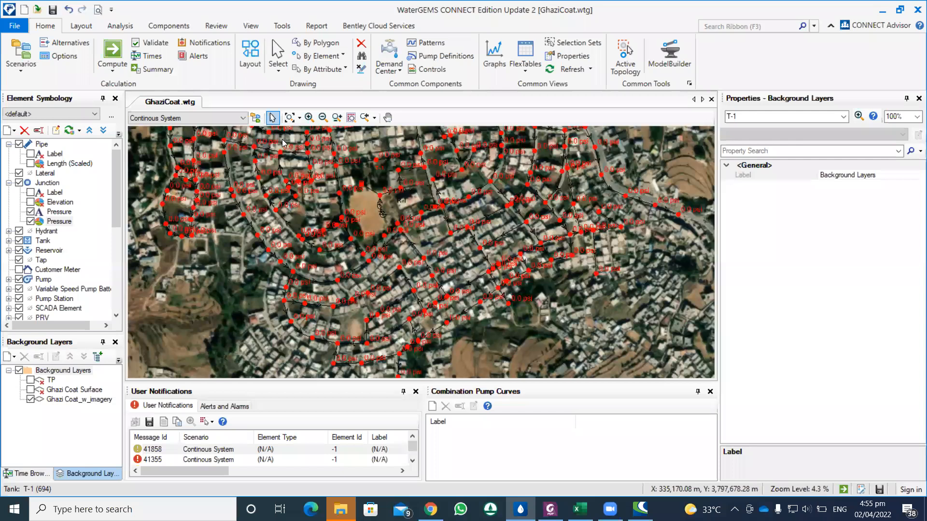
left_click(82, 30)
left_click(107, 29)
left_click(167, 30)
left_click(135, 29)
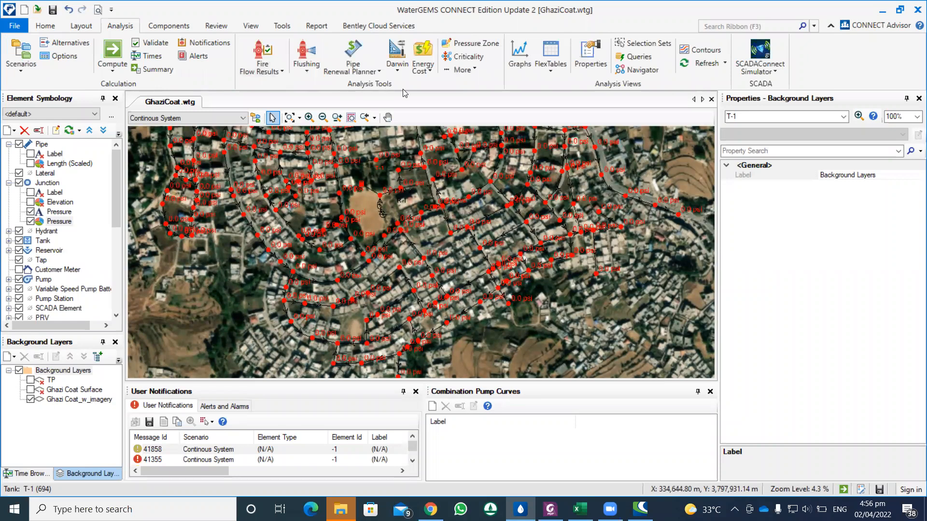
Step: Open the scenario energy cost analysis and review the usage, time details and summary of pump PMP-2 for Continous System
left_click(428, 70)
left_click(437, 82)
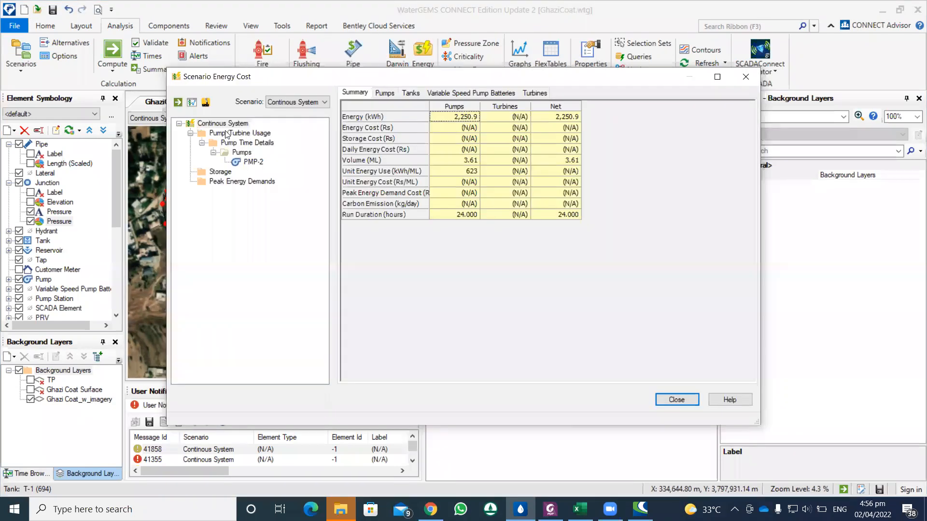
left_click(227, 134)
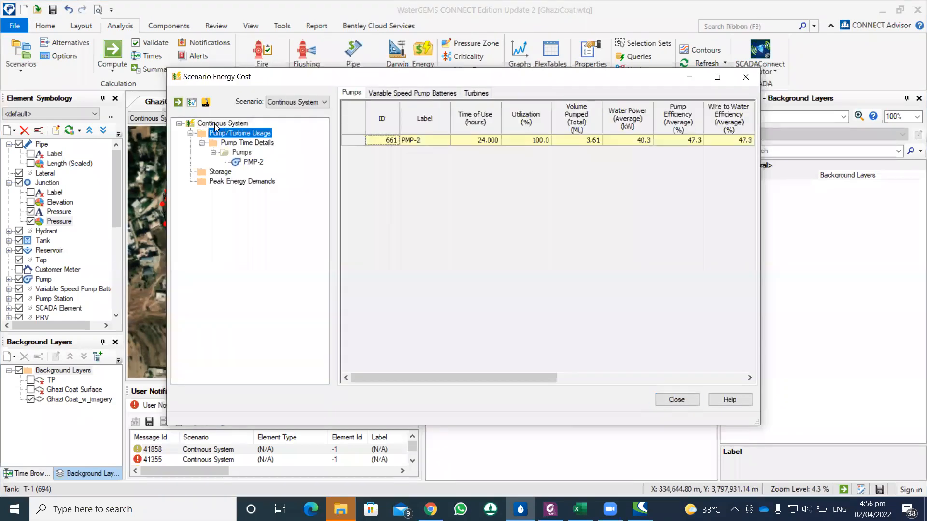
left_click(240, 152)
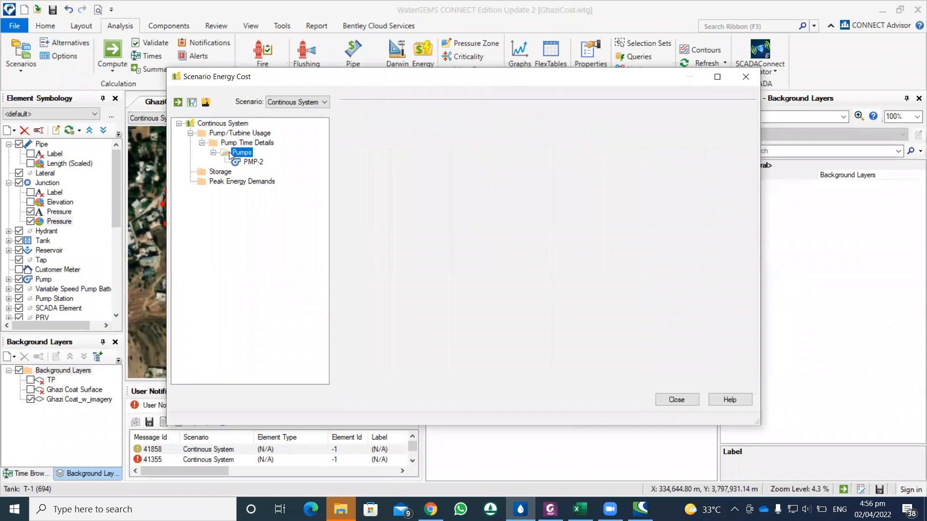
left_click(255, 163)
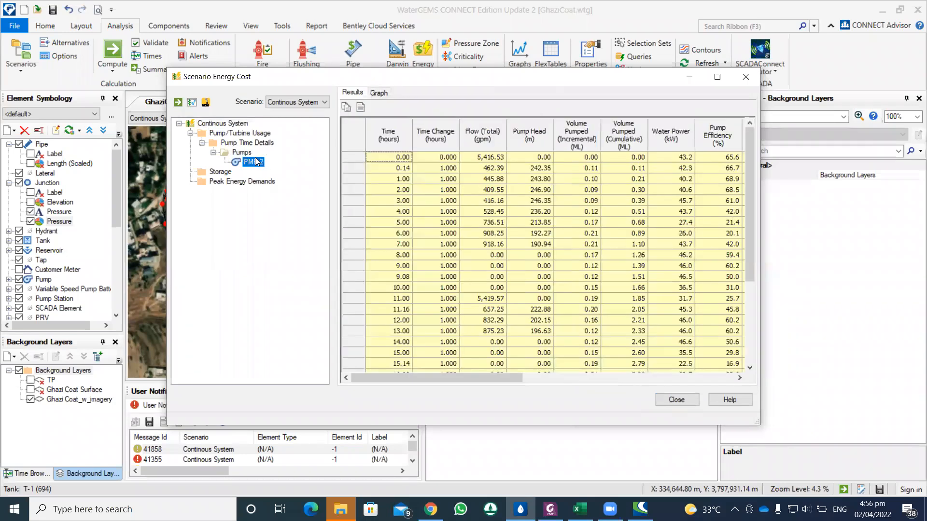
left_click(233, 132)
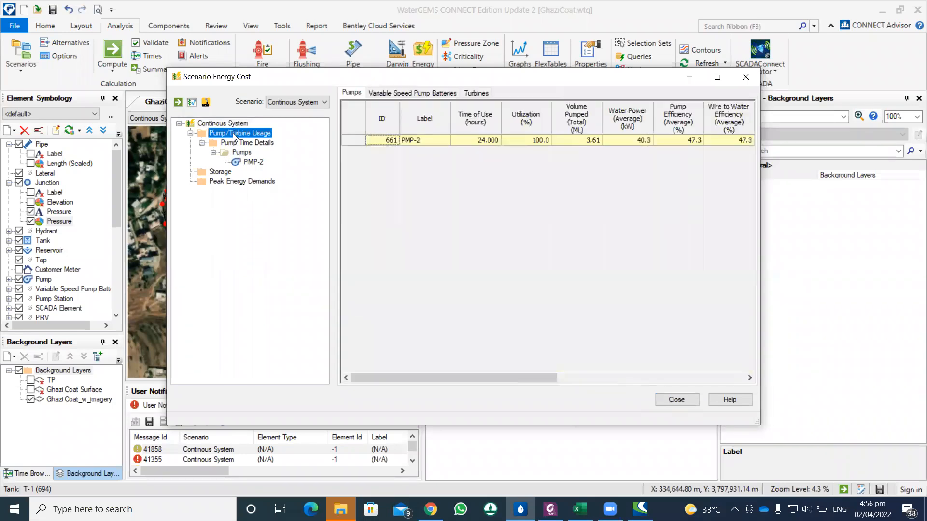
left_click(225, 125)
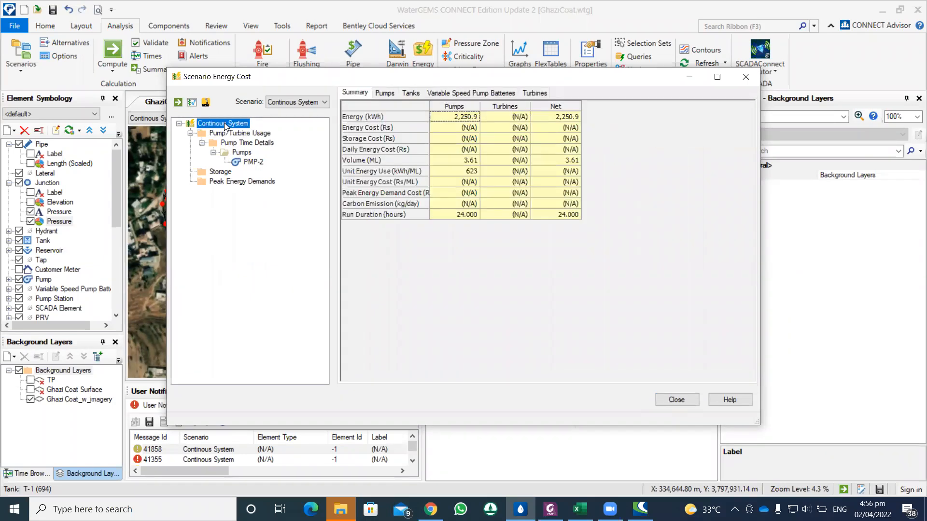
left_click(179, 124)
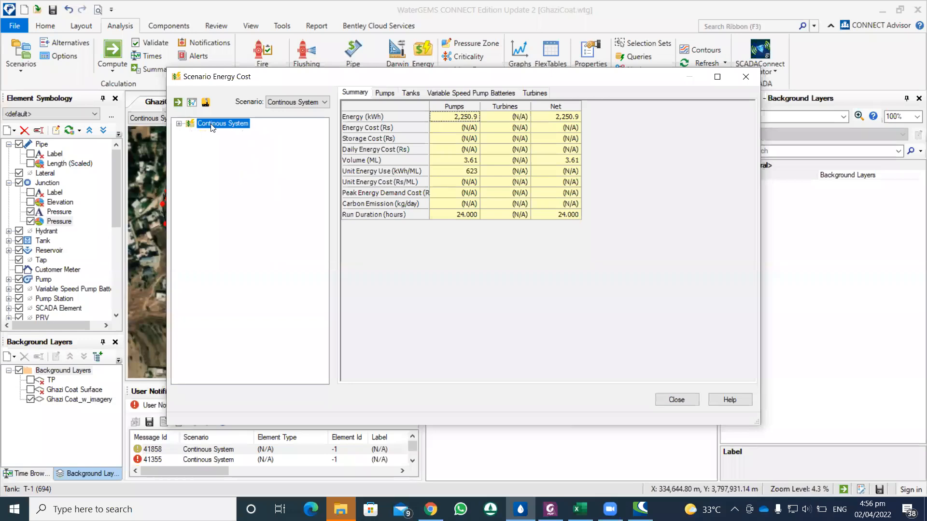
Step: Review the block rate tariff and price chart of Energy Pricing - 1, then close the energy pricing definitions
left_click(191, 103)
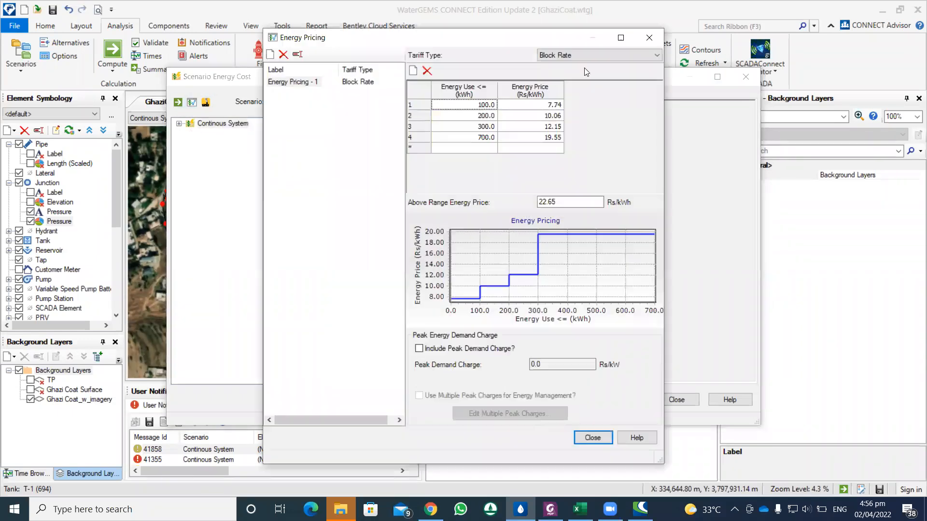
left_click(650, 38)
left_click(192, 103)
left_click(649, 37)
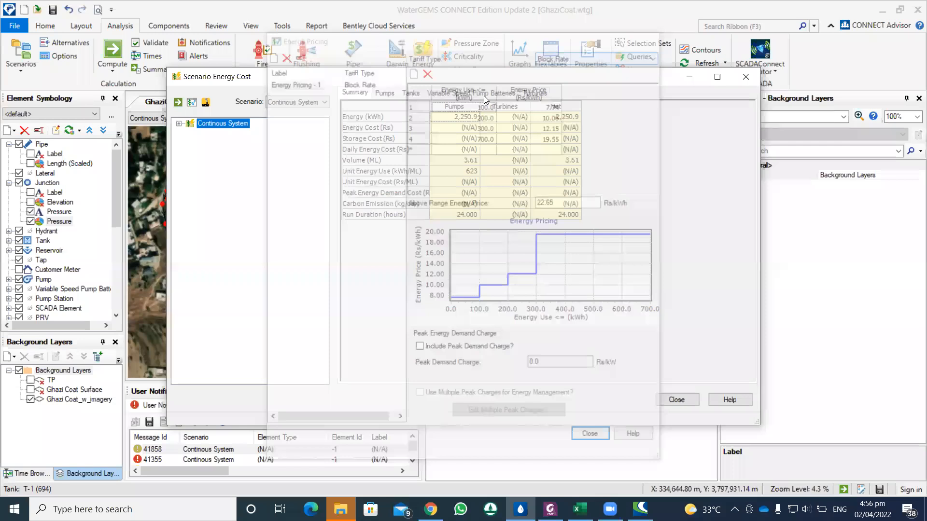
Step: Assign Energy Pricing - 1 to pump PMP-2 in the scenario energy cost settings, checking its tariff definition
left_click(383, 92)
left_click(410, 93)
left_click(385, 92)
left_click(601, 140)
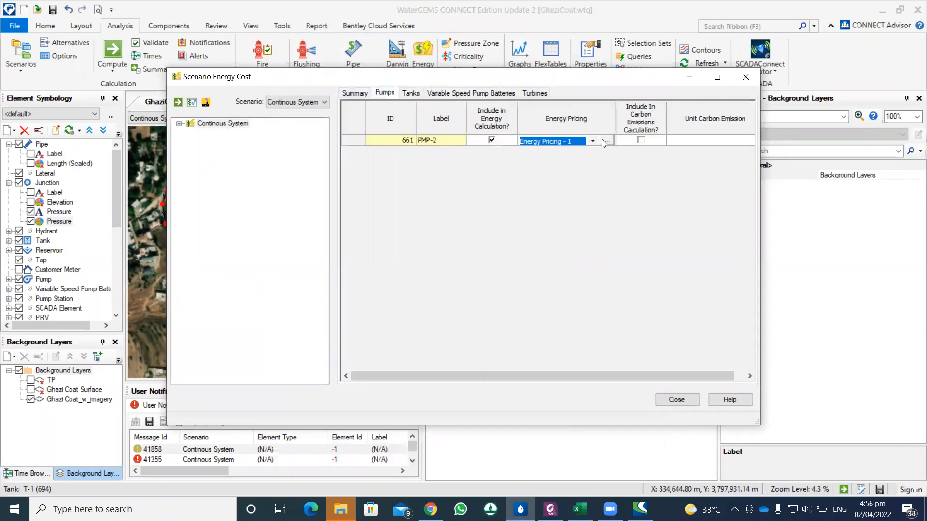
left_click(192, 101)
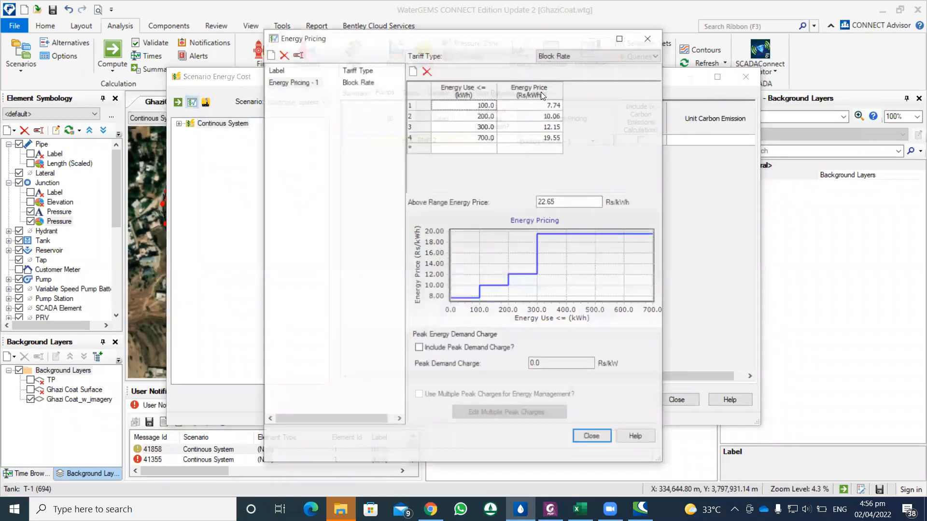
left_click(647, 39)
left_click(590, 140)
left_click(591, 140)
left_click(592, 141)
left_click(569, 152)
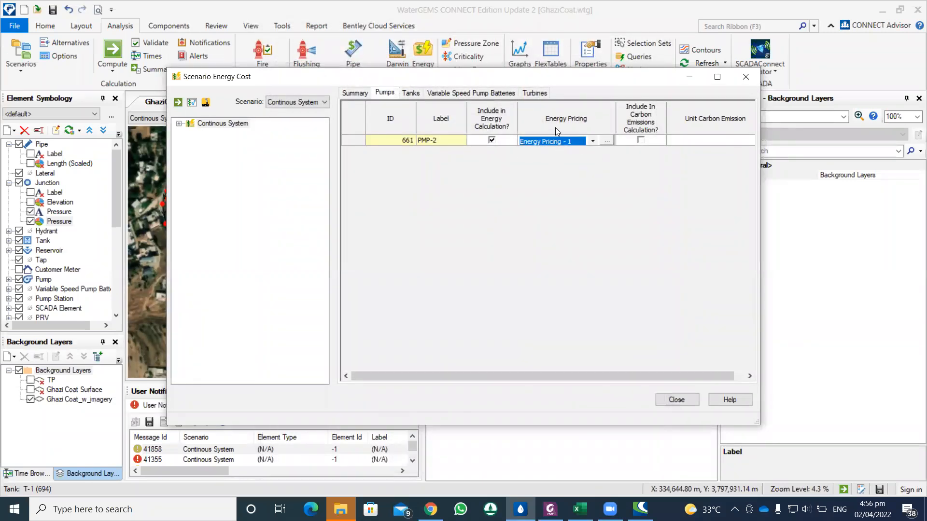
left_click_drag(580, 379, 613, 376)
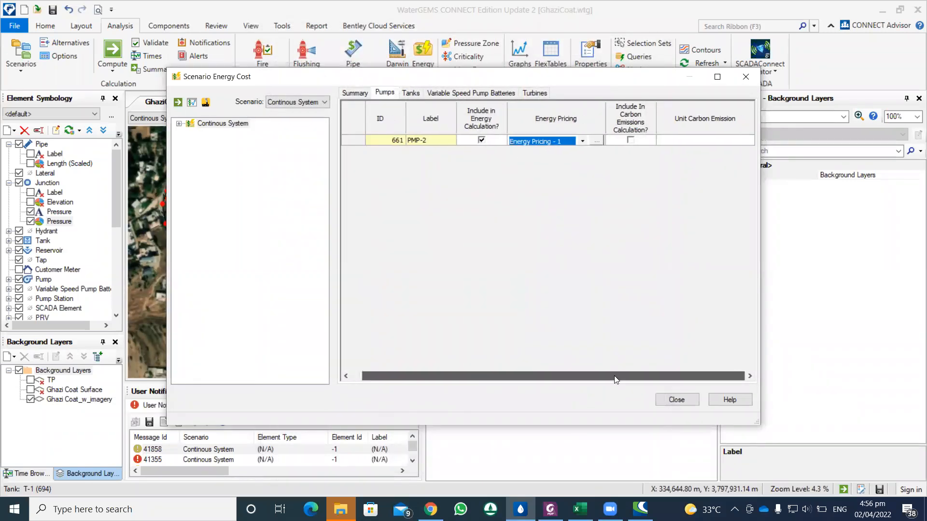
Step: Review the energy cost summary and the settings for pumps, tanks, variable speed pump batteries and turbines
left_click(349, 95)
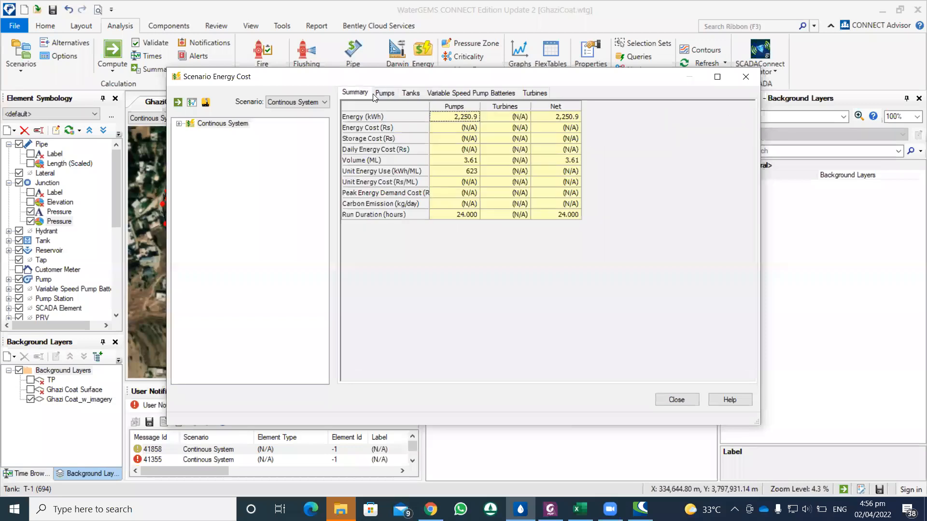
left_click(384, 94)
left_click(411, 92)
left_click(498, 93)
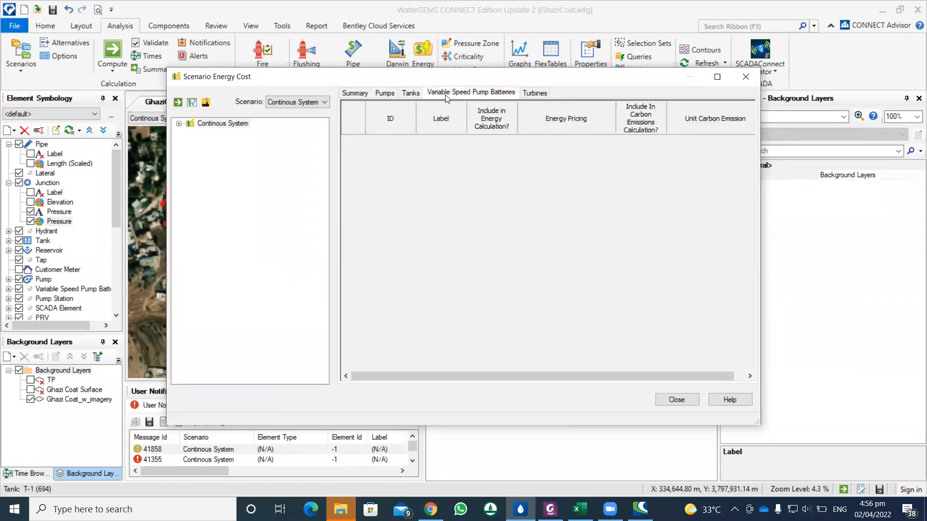
left_click(531, 92)
left_click(470, 93)
left_click(385, 92)
left_click(357, 93)
Step: Look through the time details of pump PMP-2 and compute the energy cost for the Continous System scenario
left_click(178, 124)
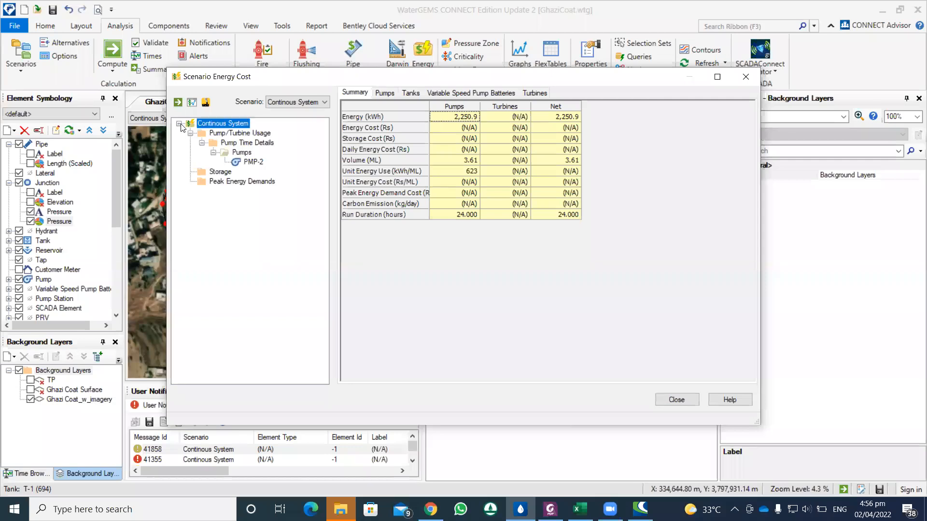
left_click(242, 144)
left_click(243, 152)
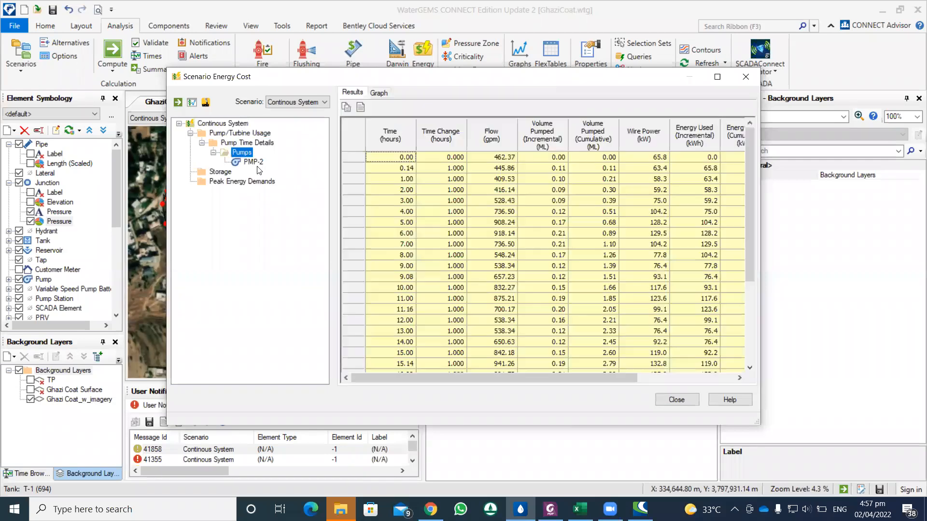
left_click(253, 162)
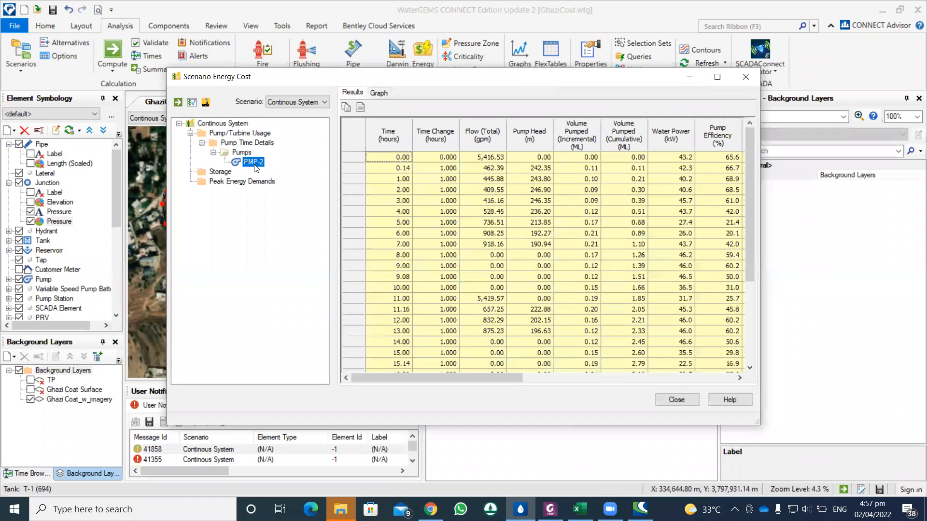
left_click(178, 103)
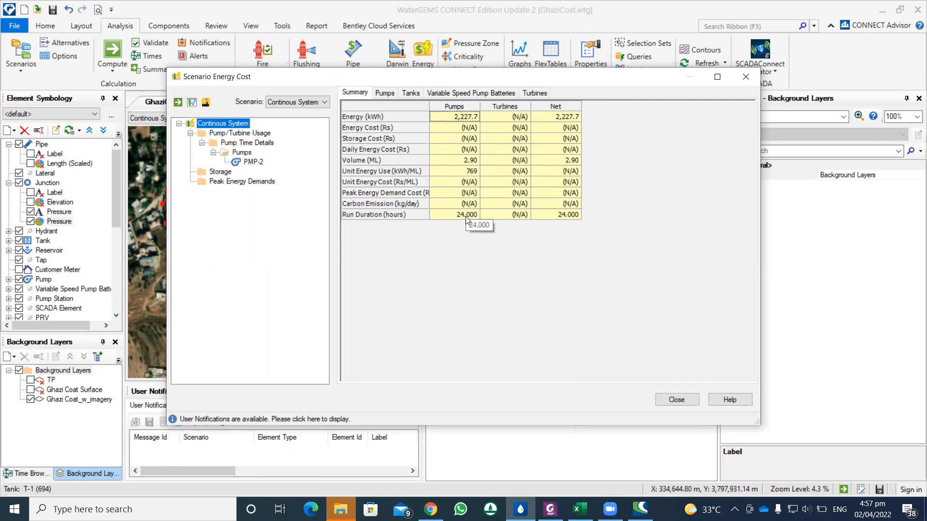
Step: Examine the computed PMP-2 table for flow, pump head, volume pumped, water power, efficiencies and energy used over time
left_click(250, 163)
mouse_move(465, 376)
left_mouse_down()
mouse_move(488, 376)
mouse_move(454, 377)
left_mouse_up()
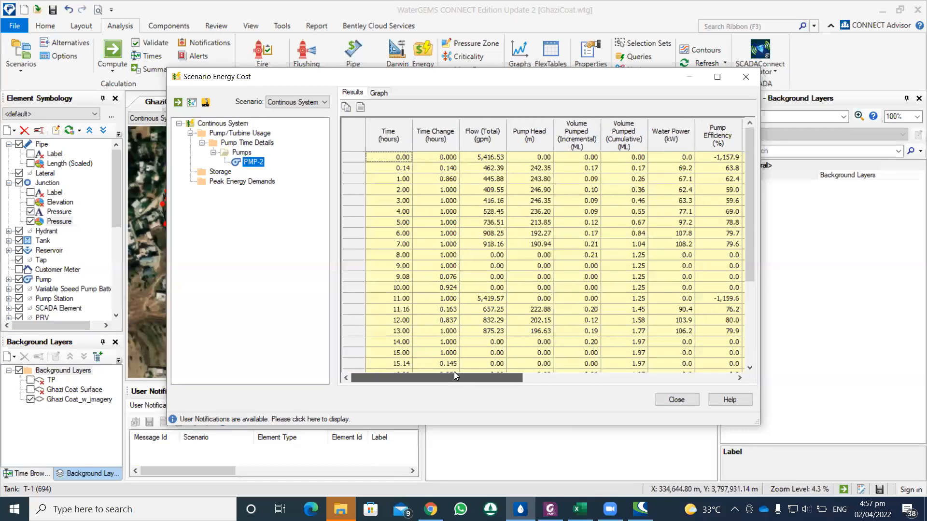
scroll(451, 156, "down", 5)
scroll(450, 156, "up", 5)
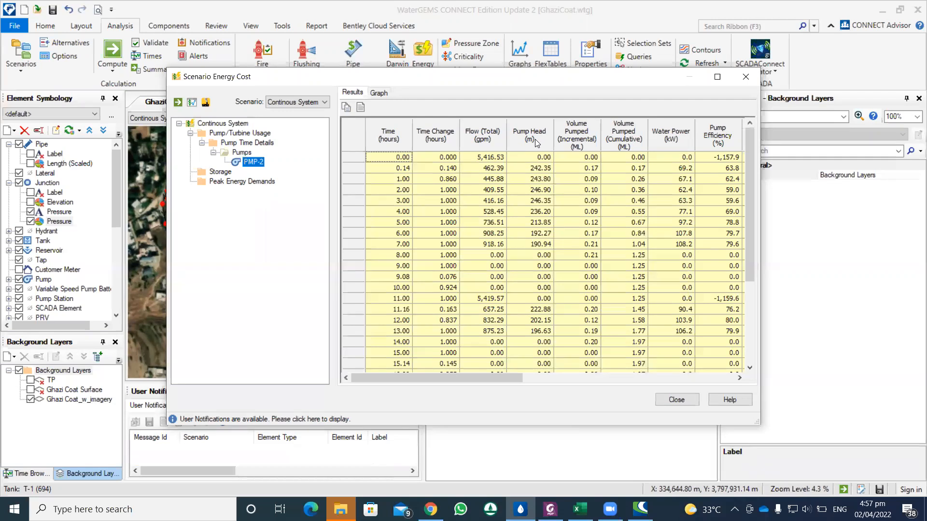
left_click_drag(516, 375, 612, 377)
scroll(458, 235, "down", 4)
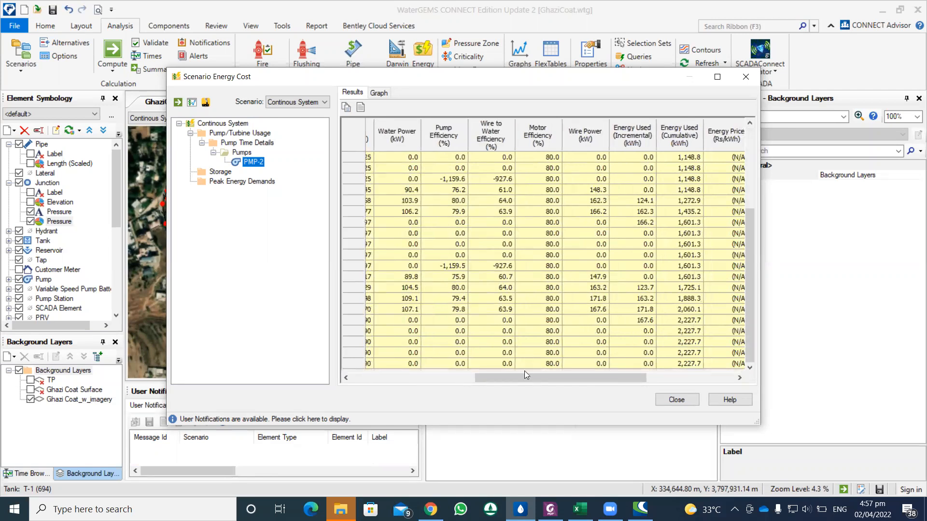
left_click_drag(497, 378, 375, 369)
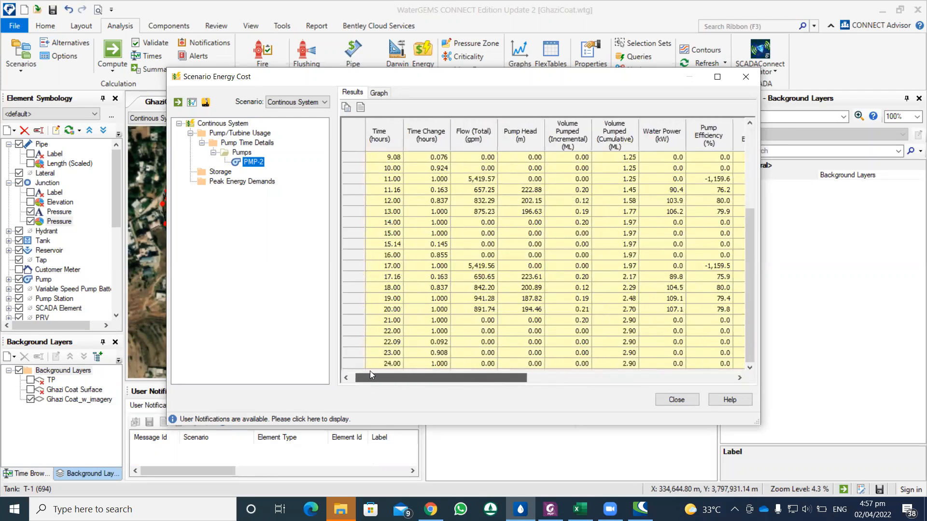
left_click_drag(477, 377, 594, 377)
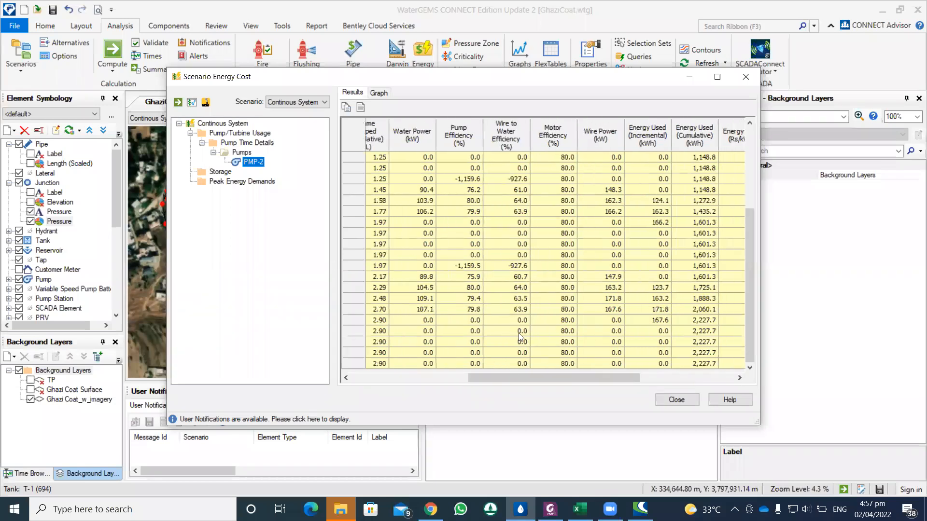
left_click_drag(555, 377, 382, 379)
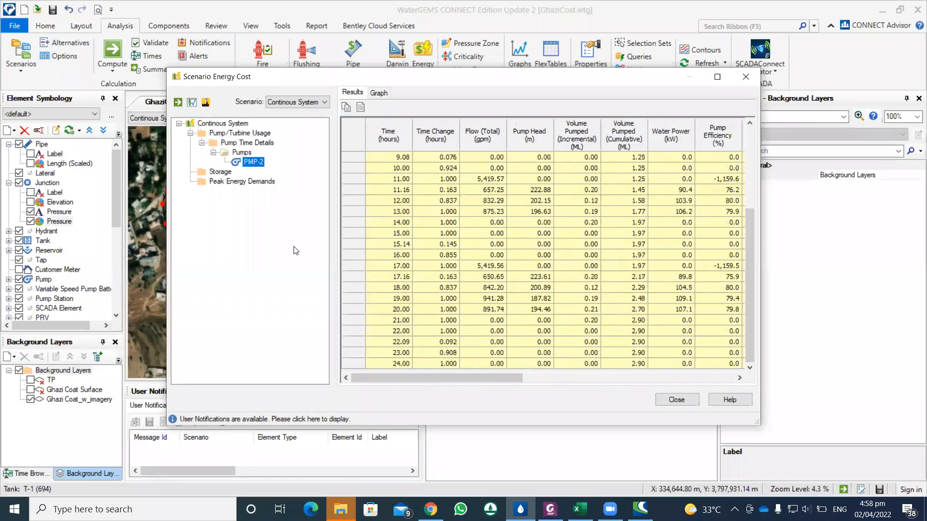
Step: Review the computed pump usage, tank storage and peak energy demand results, and close the scenario energy cost analysis
left_click(247, 153)
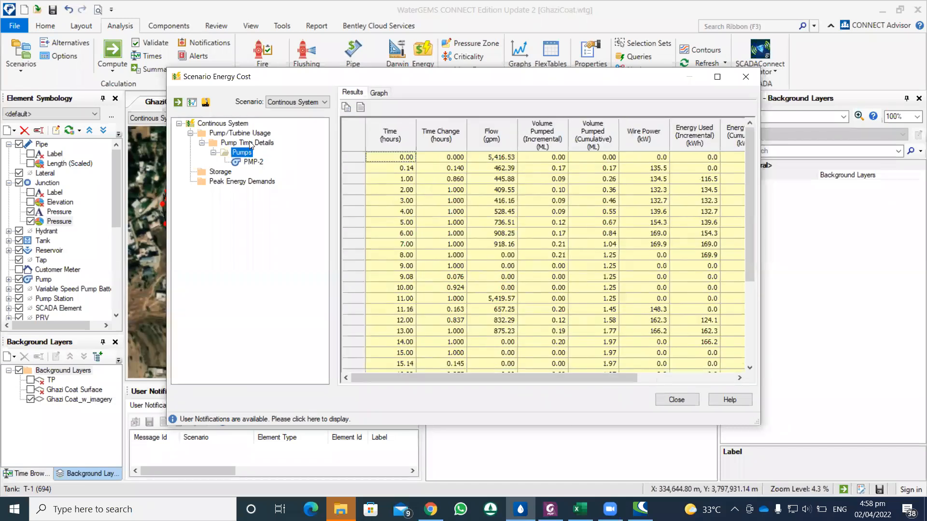
left_click(239, 133)
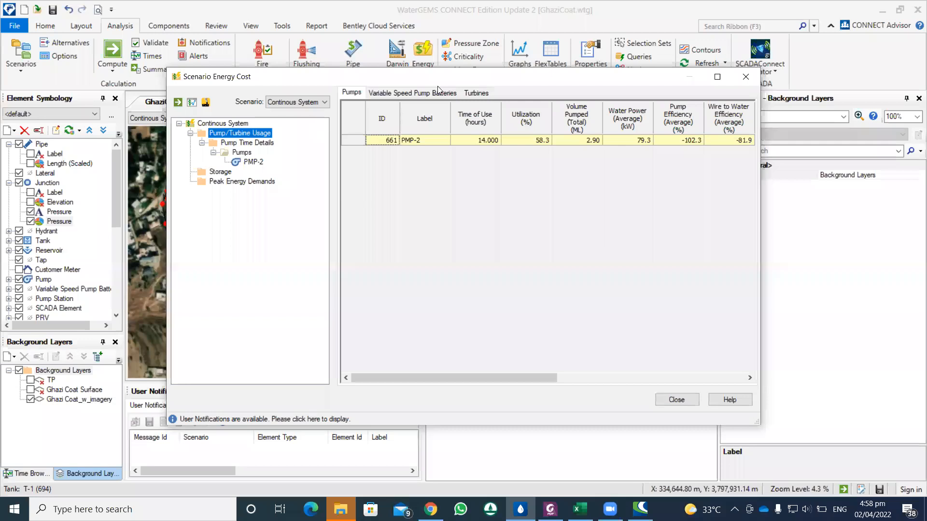
left_click(437, 93)
left_click(352, 93)
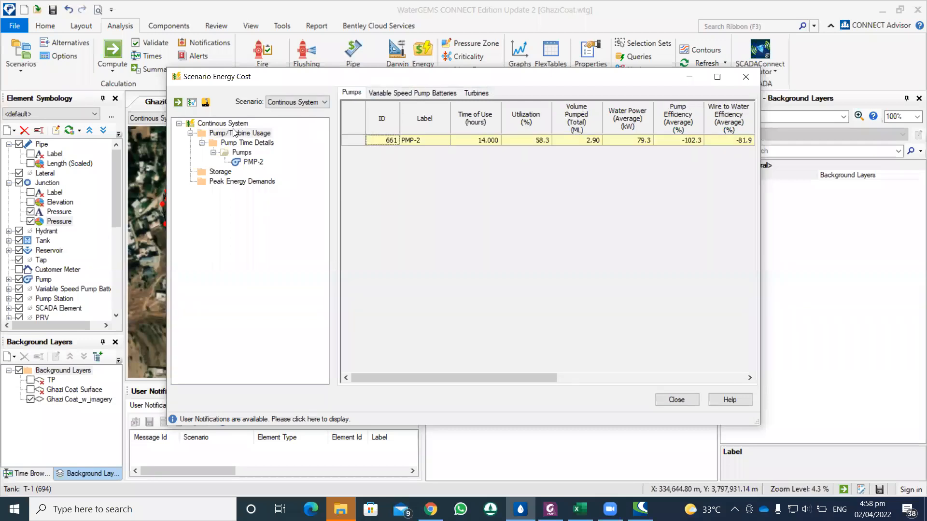
left_click(227, 170)
left_click(228, 183)
left_click(227, 172)
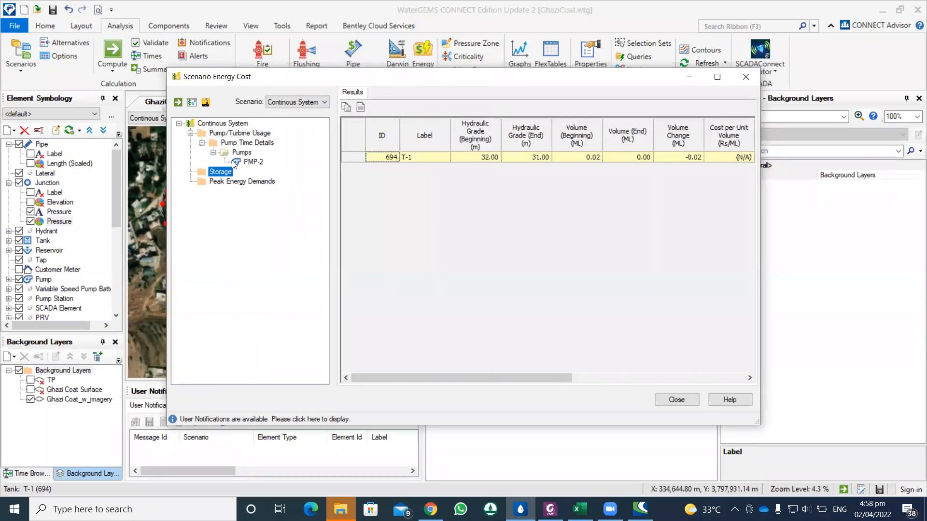
left_click(743, 83)
Step: Open the energy management analysis and review the billing period, interest rate and number of years of Energy Management - 1
left_click(423, 56)
left_click(448, 101)
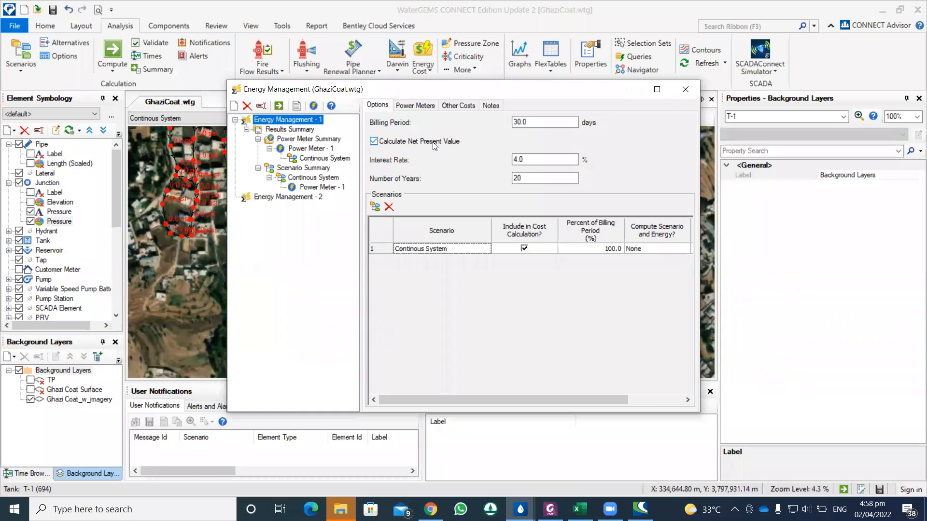
left_click(527, 159)
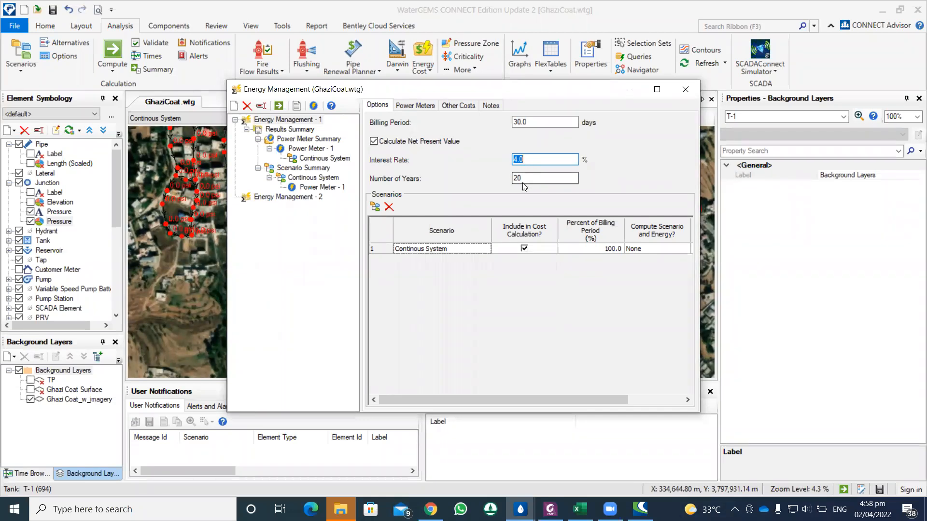
left_click(521, 179)
left_click(532, 124)
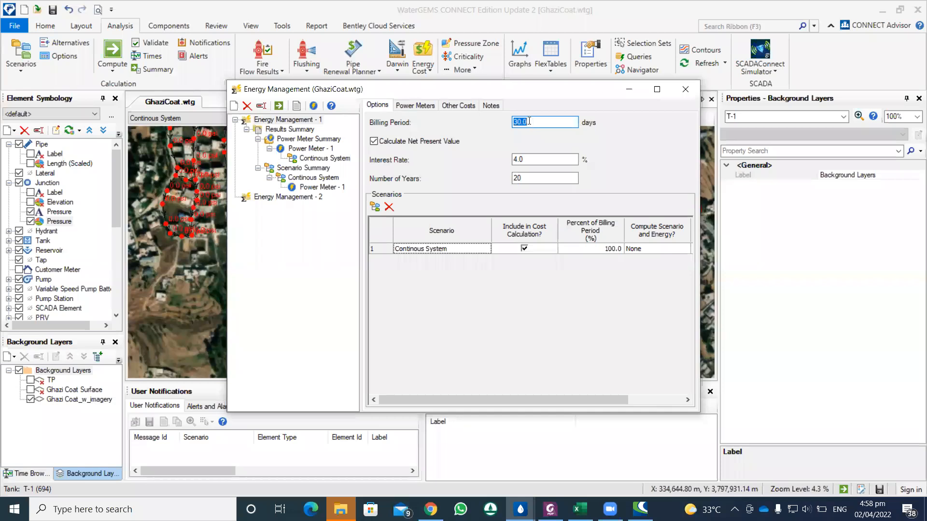
Step: Check the energy pricing assigned to Power Meter - 1 in Energy Management - 1
left_click(419, 105)
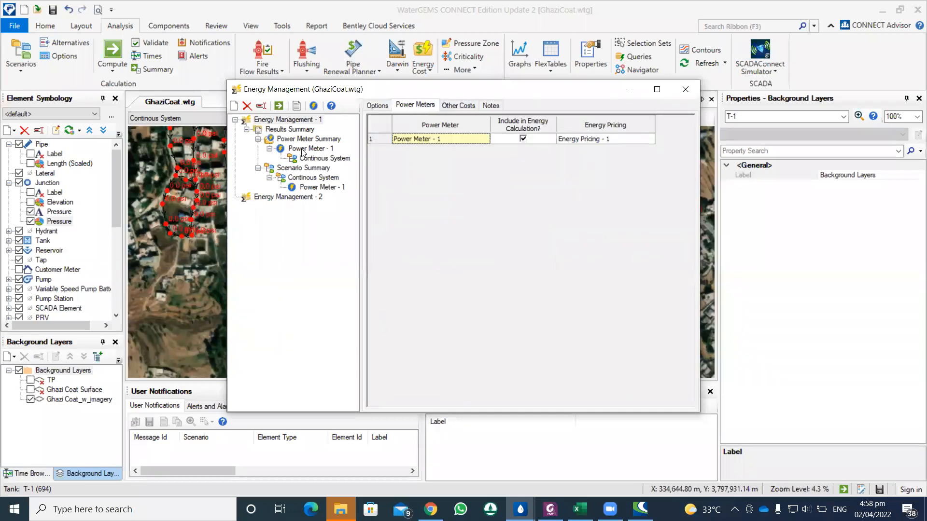
left_click(607, 139)
left_click(632, 139)
left_click(632, 139)
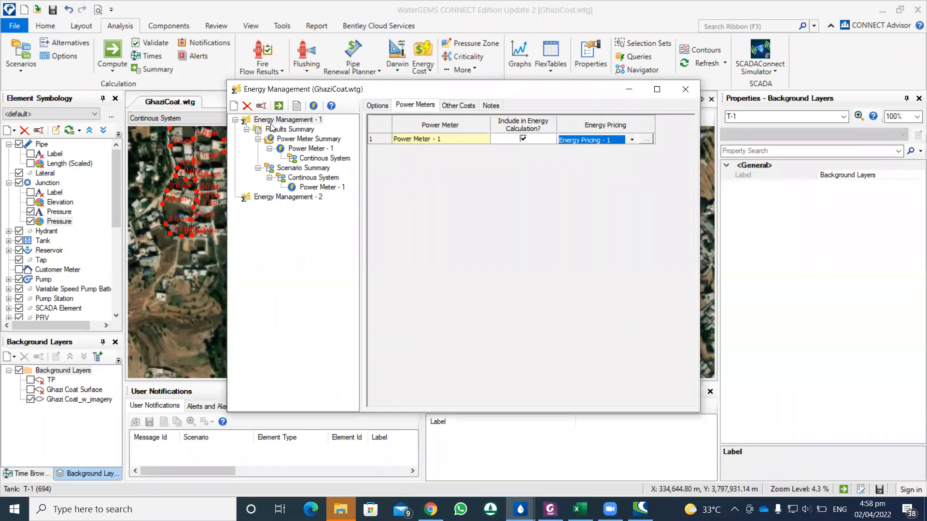
left_click_drag(273, 90, 266, 130)
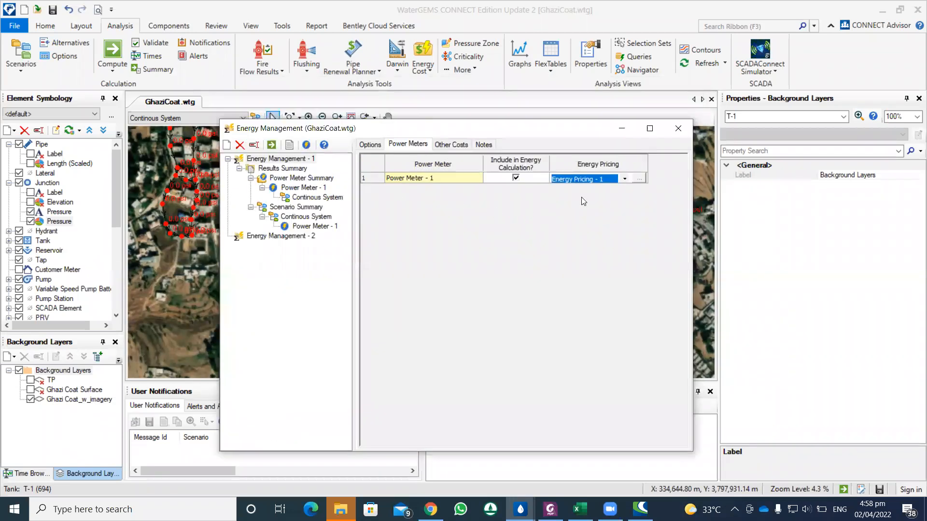
Step: Check the other costs and notes of Energy Management - 1 and compute the energy management analysis
left_click(447, 145)
left_click(483, 145)
left_click(451, 144)
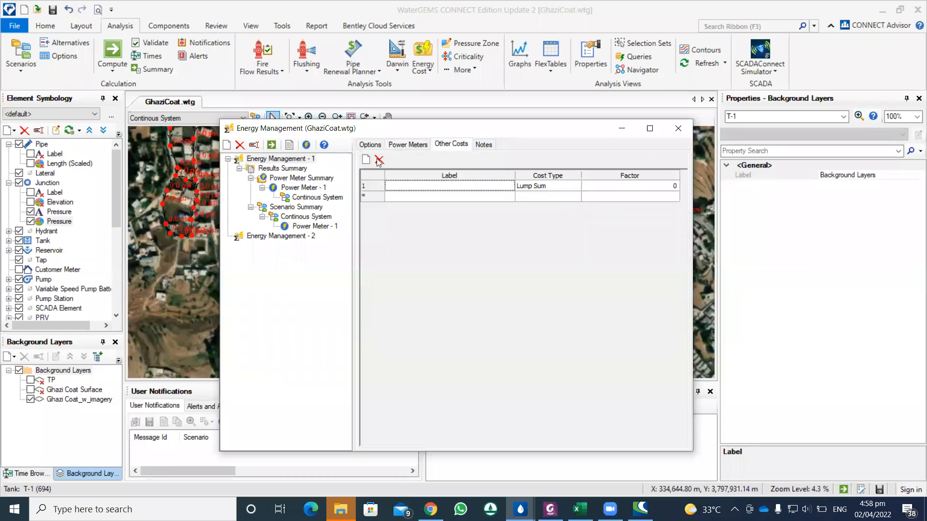
left_click(272, 146)
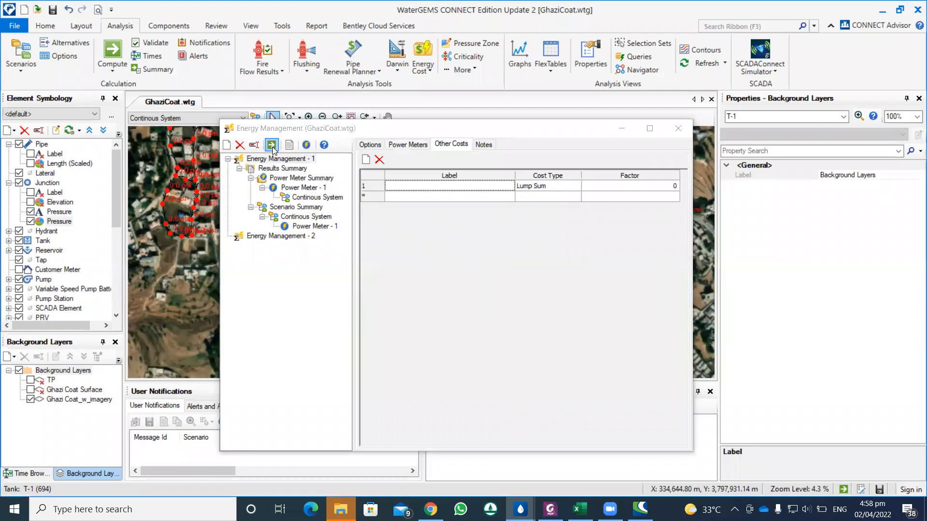
Step: Review the billing period and energy use results of the Continous System scenario under Power Meter - 1 in the power meter summary
left_click(319, 198)
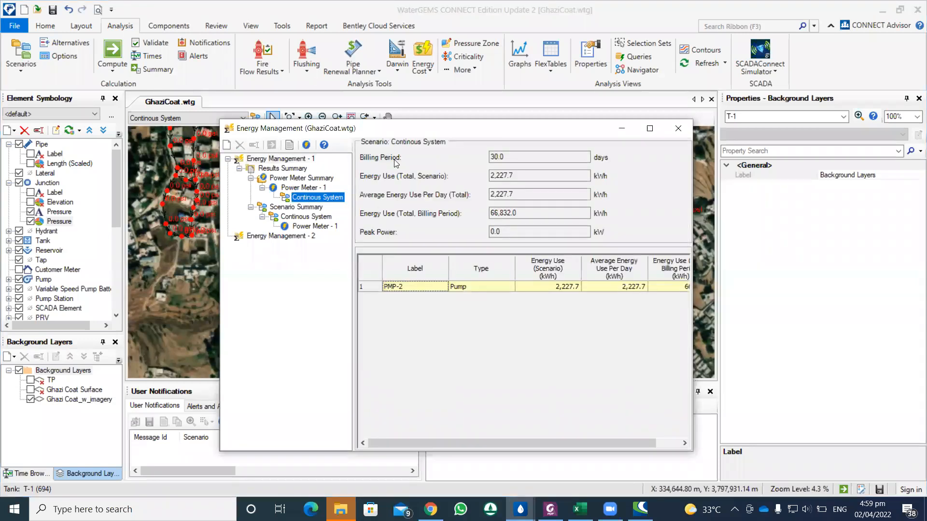
left_click(493, 157)
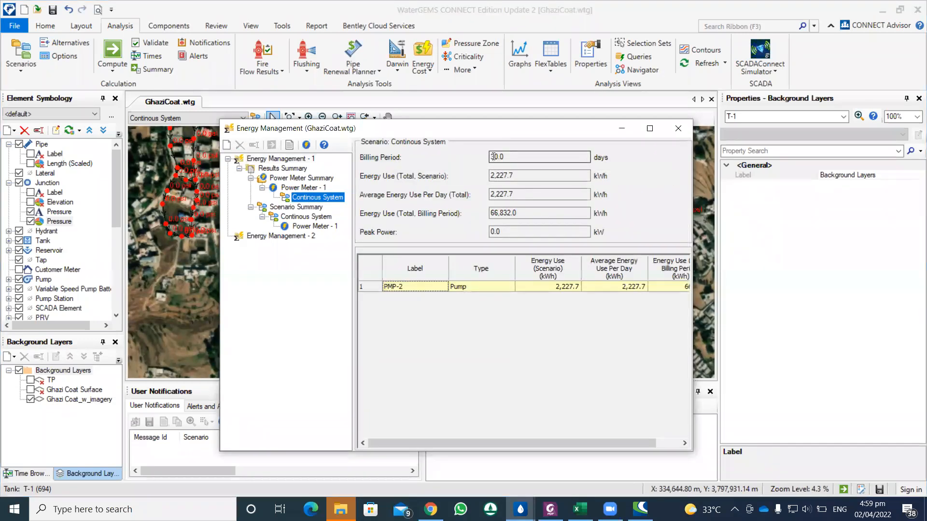
left_click(513, 175)
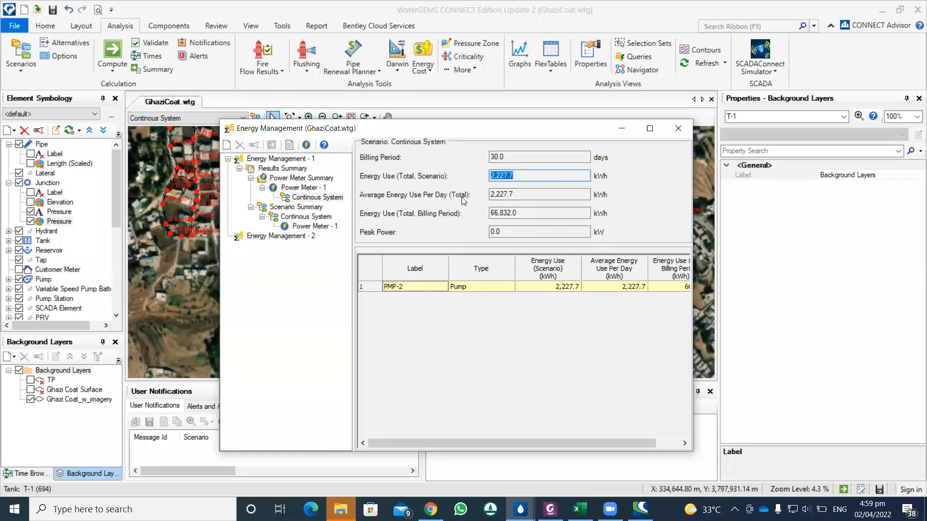
left_click(522, 214)
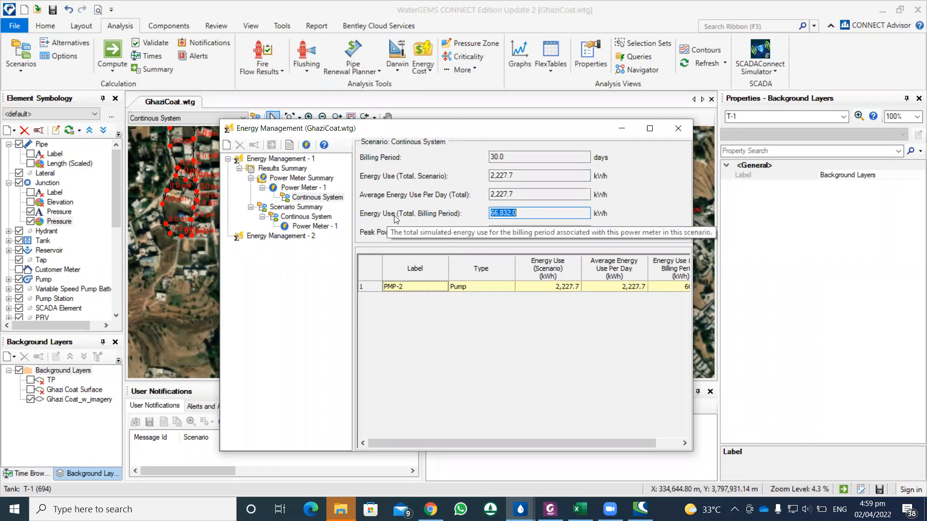
Step: Review the scenario summary's energy use, energy cost and peak power results for Continous System and its Power Meter - 1
left_click(299, 208)
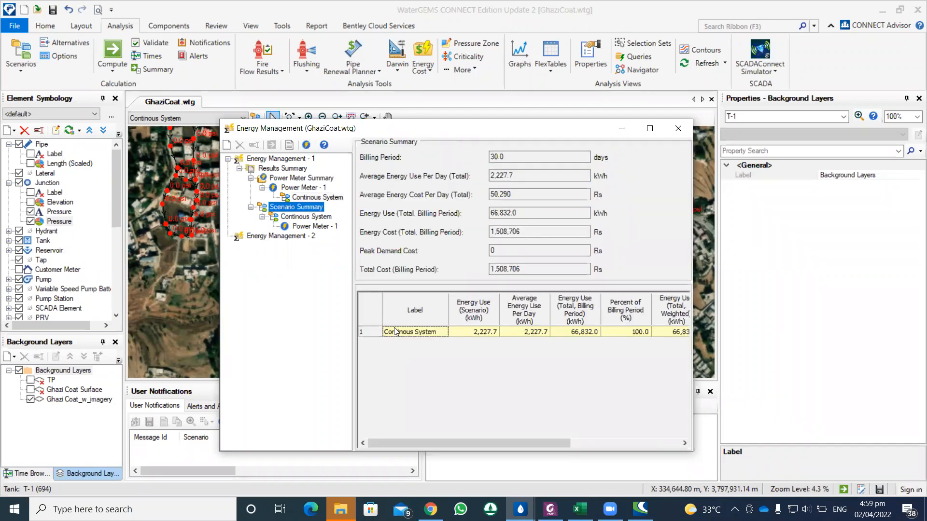
left_click(309, 218)
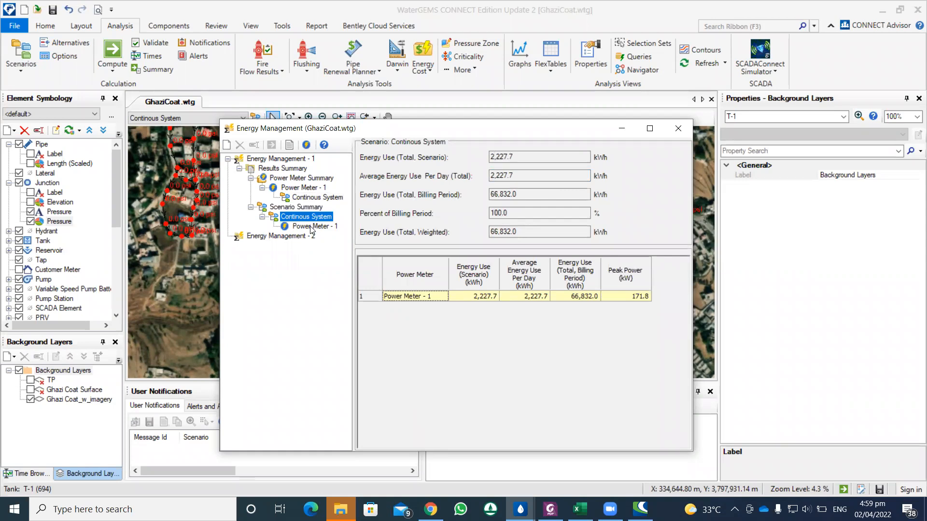
left_click(311, 227)
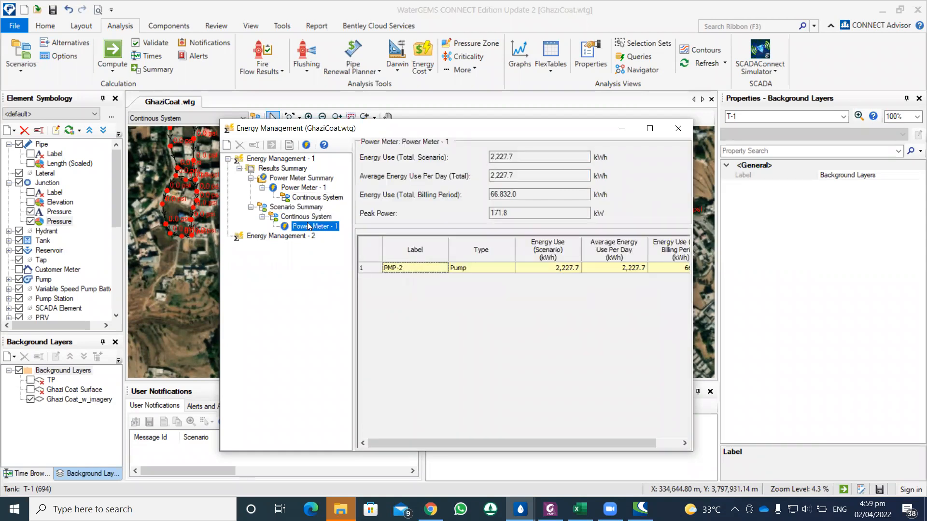
left_click(307, 217)
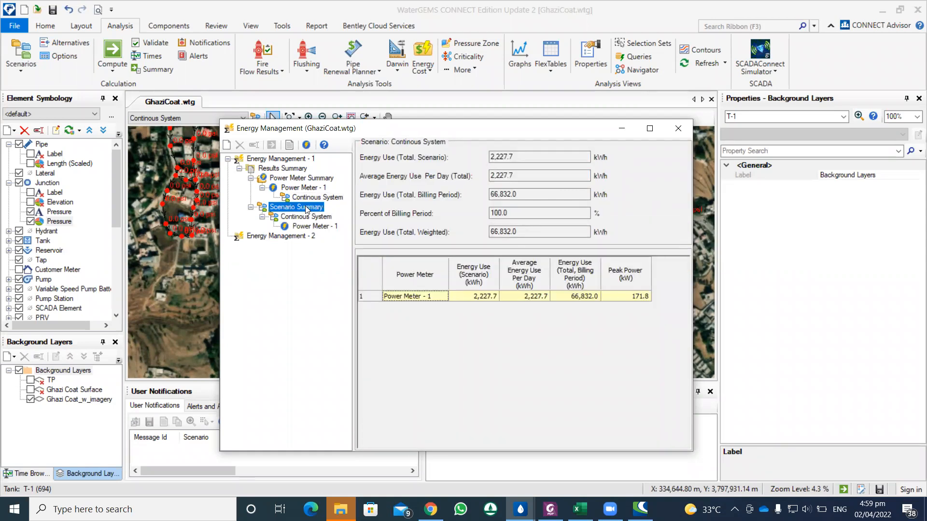
Step: Examine the total energy cost for the billing period in the power meter summary's Power Meter - 1 results
left_click(309, 198)
left_click(313, 188)
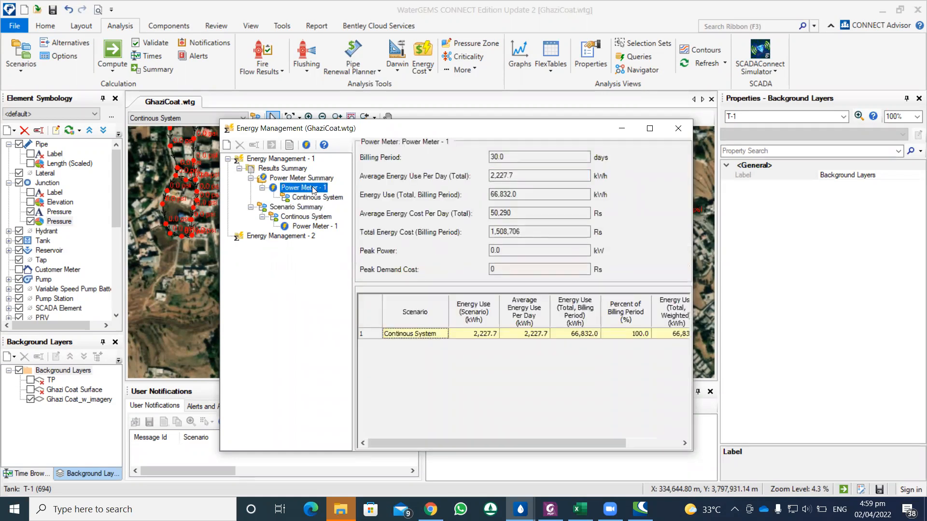
left_click_drag(491, 232, 521, 231)
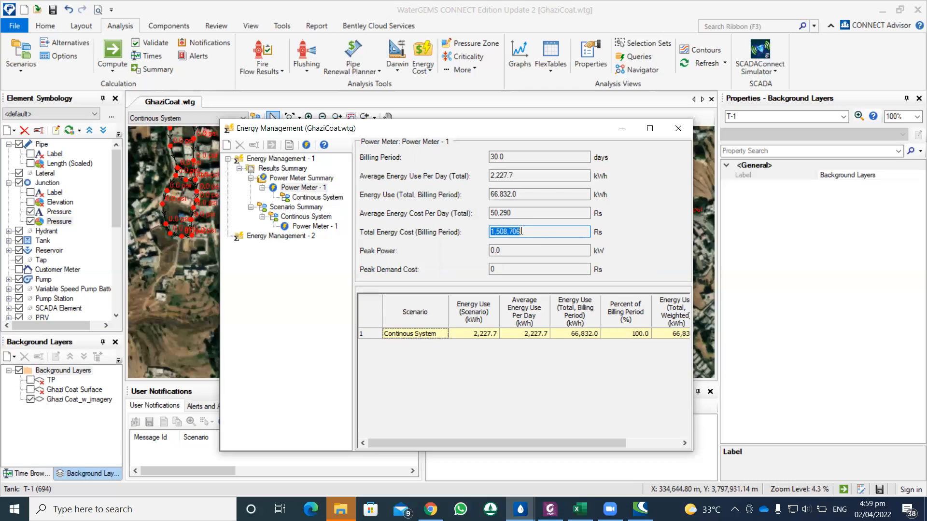
Step: Switch to Foxit PDF Editor and look through the SP data booklet's pump head, efficiency and NPSH curve charts for other pump sizes
left_click(552, 472)
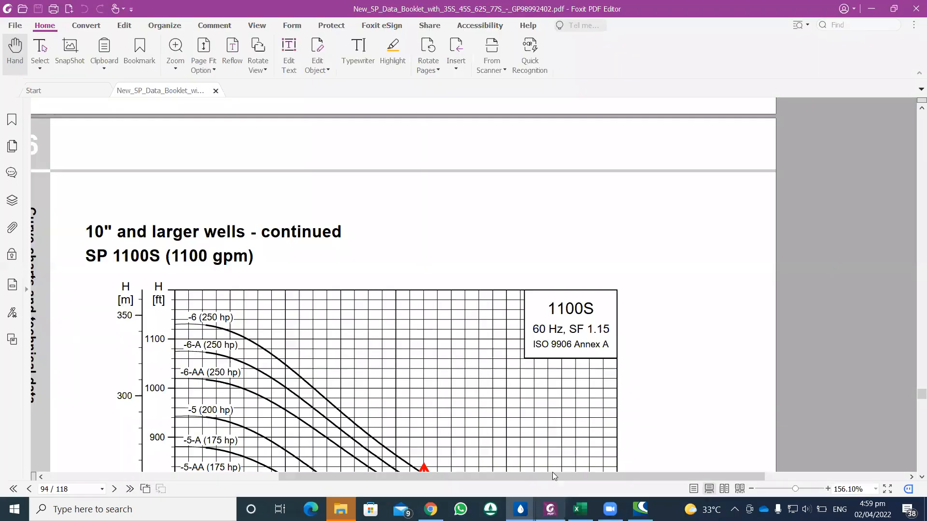
scroll(449, 352, "down", 7)
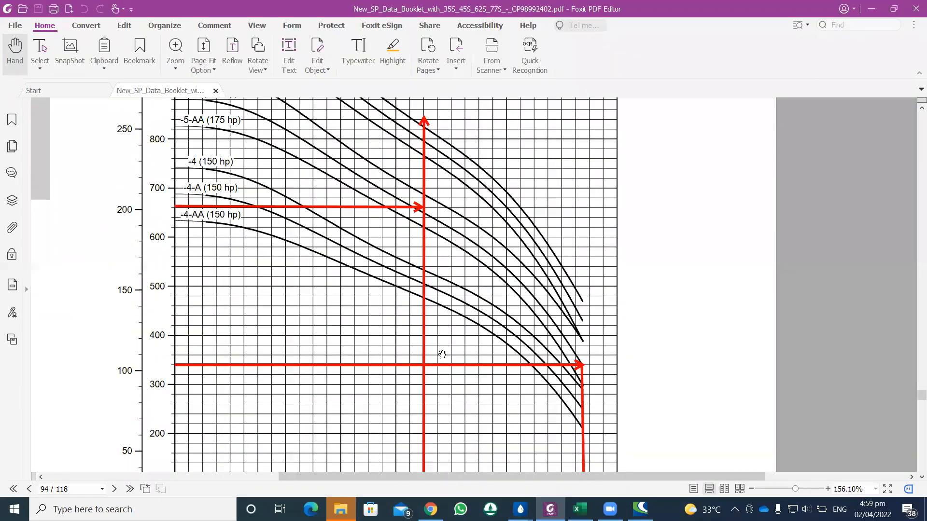
scroll(442, 354, "up", 15)
scroll(442, 354, "up", 9)
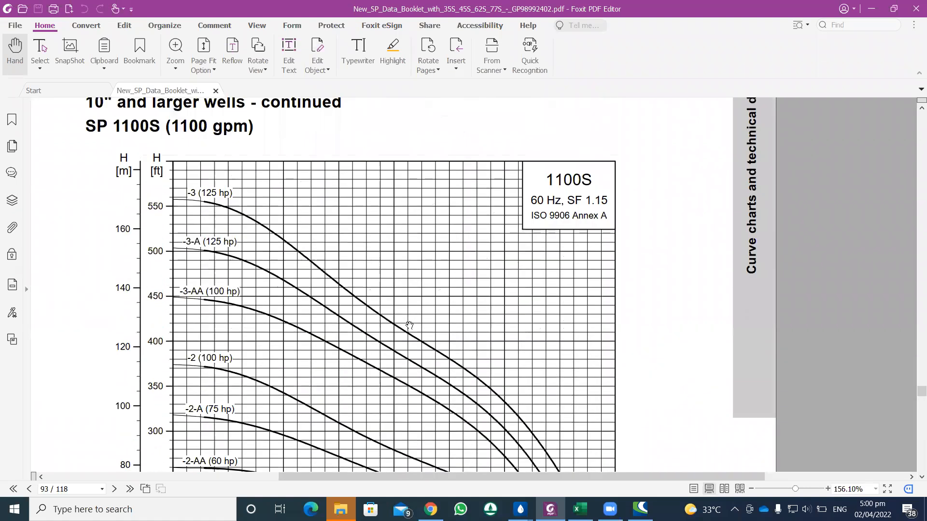
scroll(409, 326, "up", 4)
left_click(913, 373)
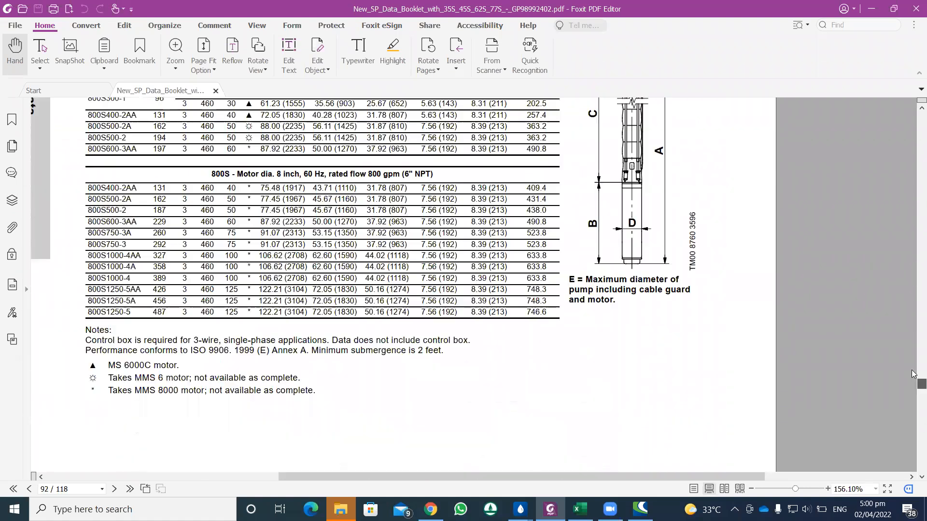
left_click(914, 369)
scroll(392, 256, "up", 3)
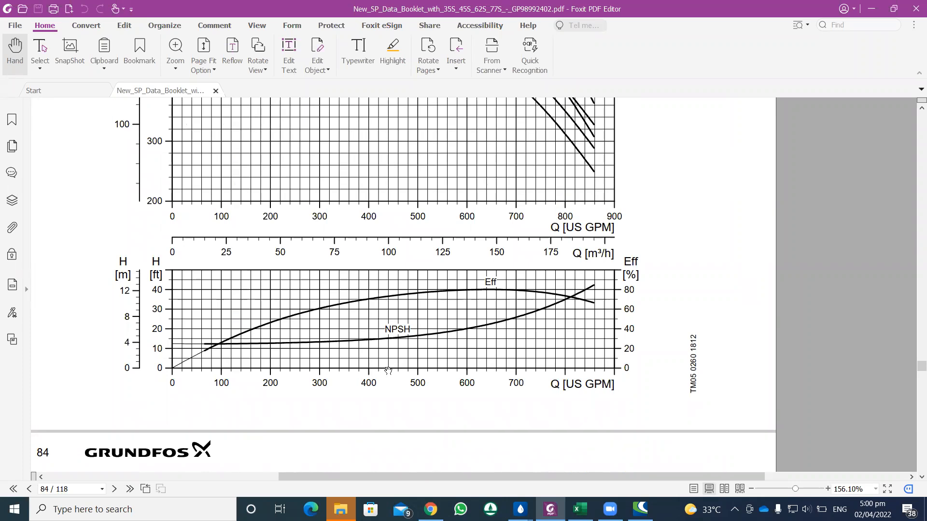
scroll(374, 345, "up", 7)
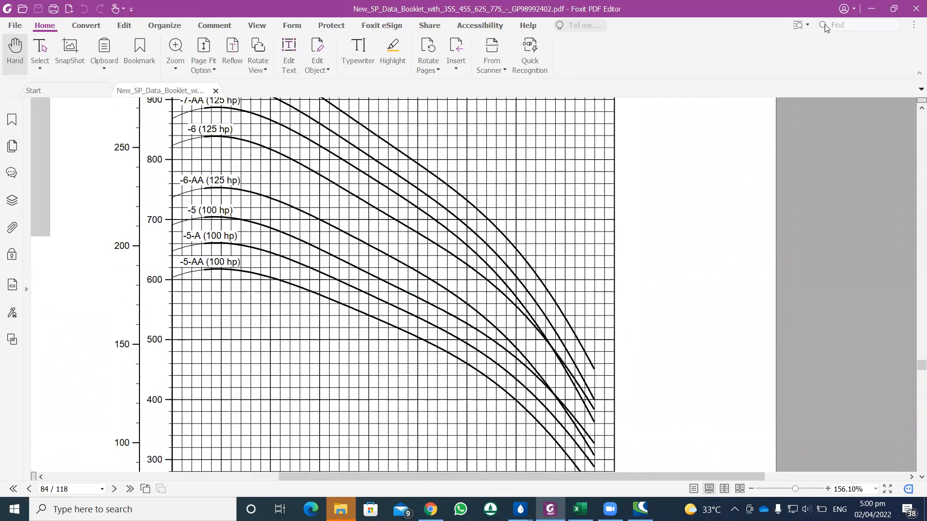
Step: Return to WaterGEMS and close the energy management analysis
left_click(872, 12)
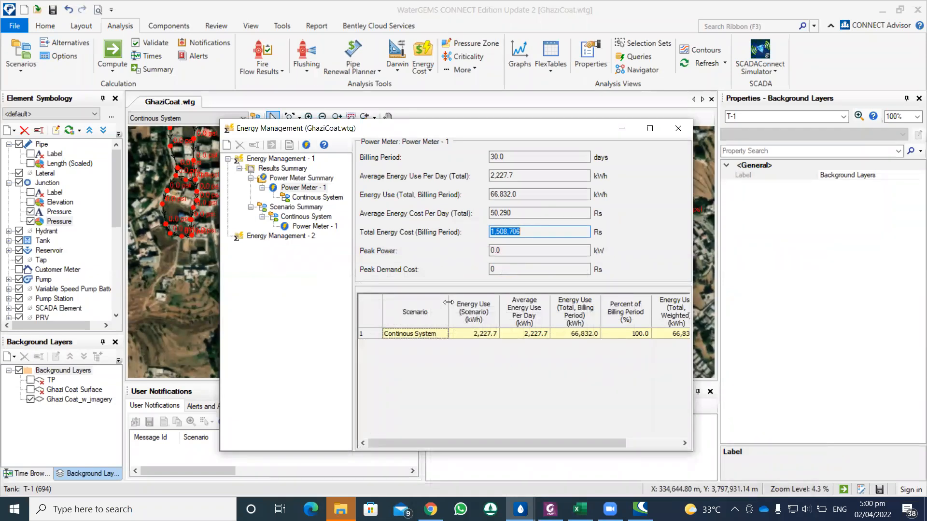
left_click(678, 128)
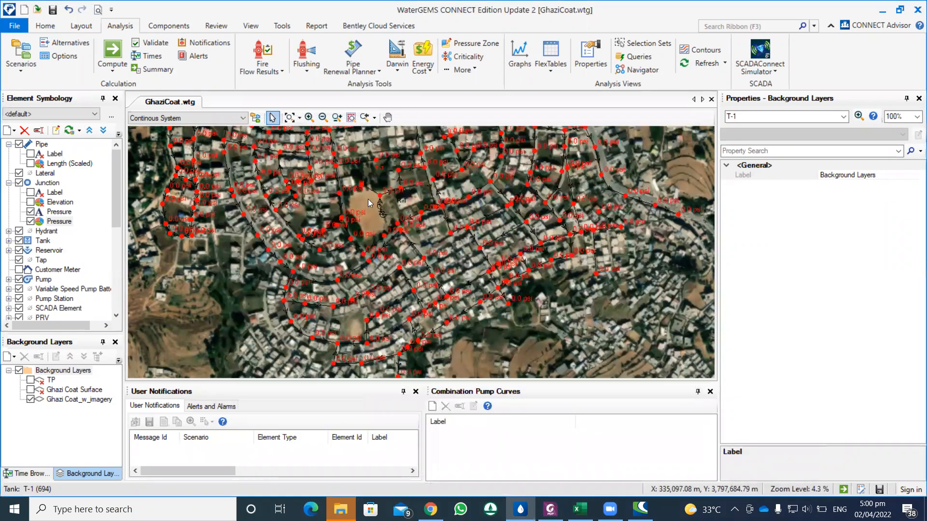
scroll(371, 198, "down", 1)
scroll(374, 197, "up", 1)
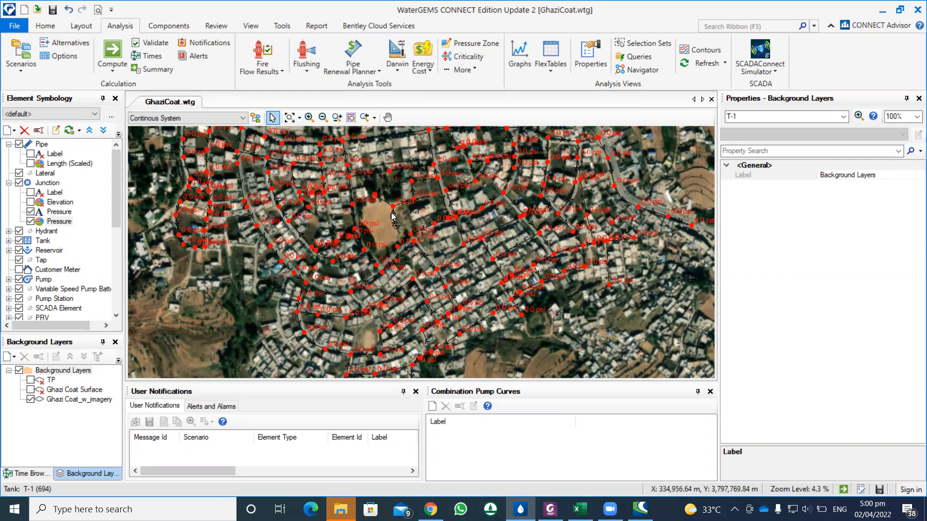
scroll(399, 223, "down", 1)
left_click_drag(395, 225, 387, 249)
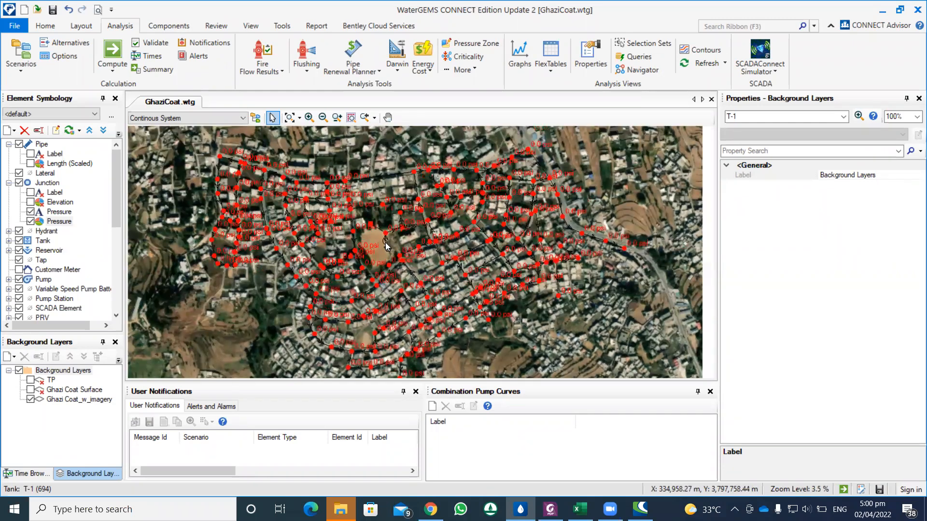
scroll(386, 246, "up", 1)
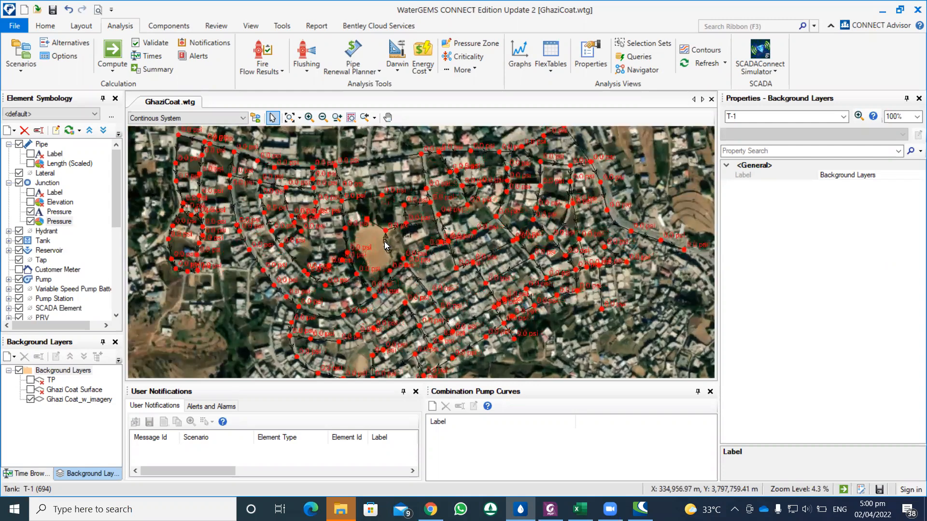